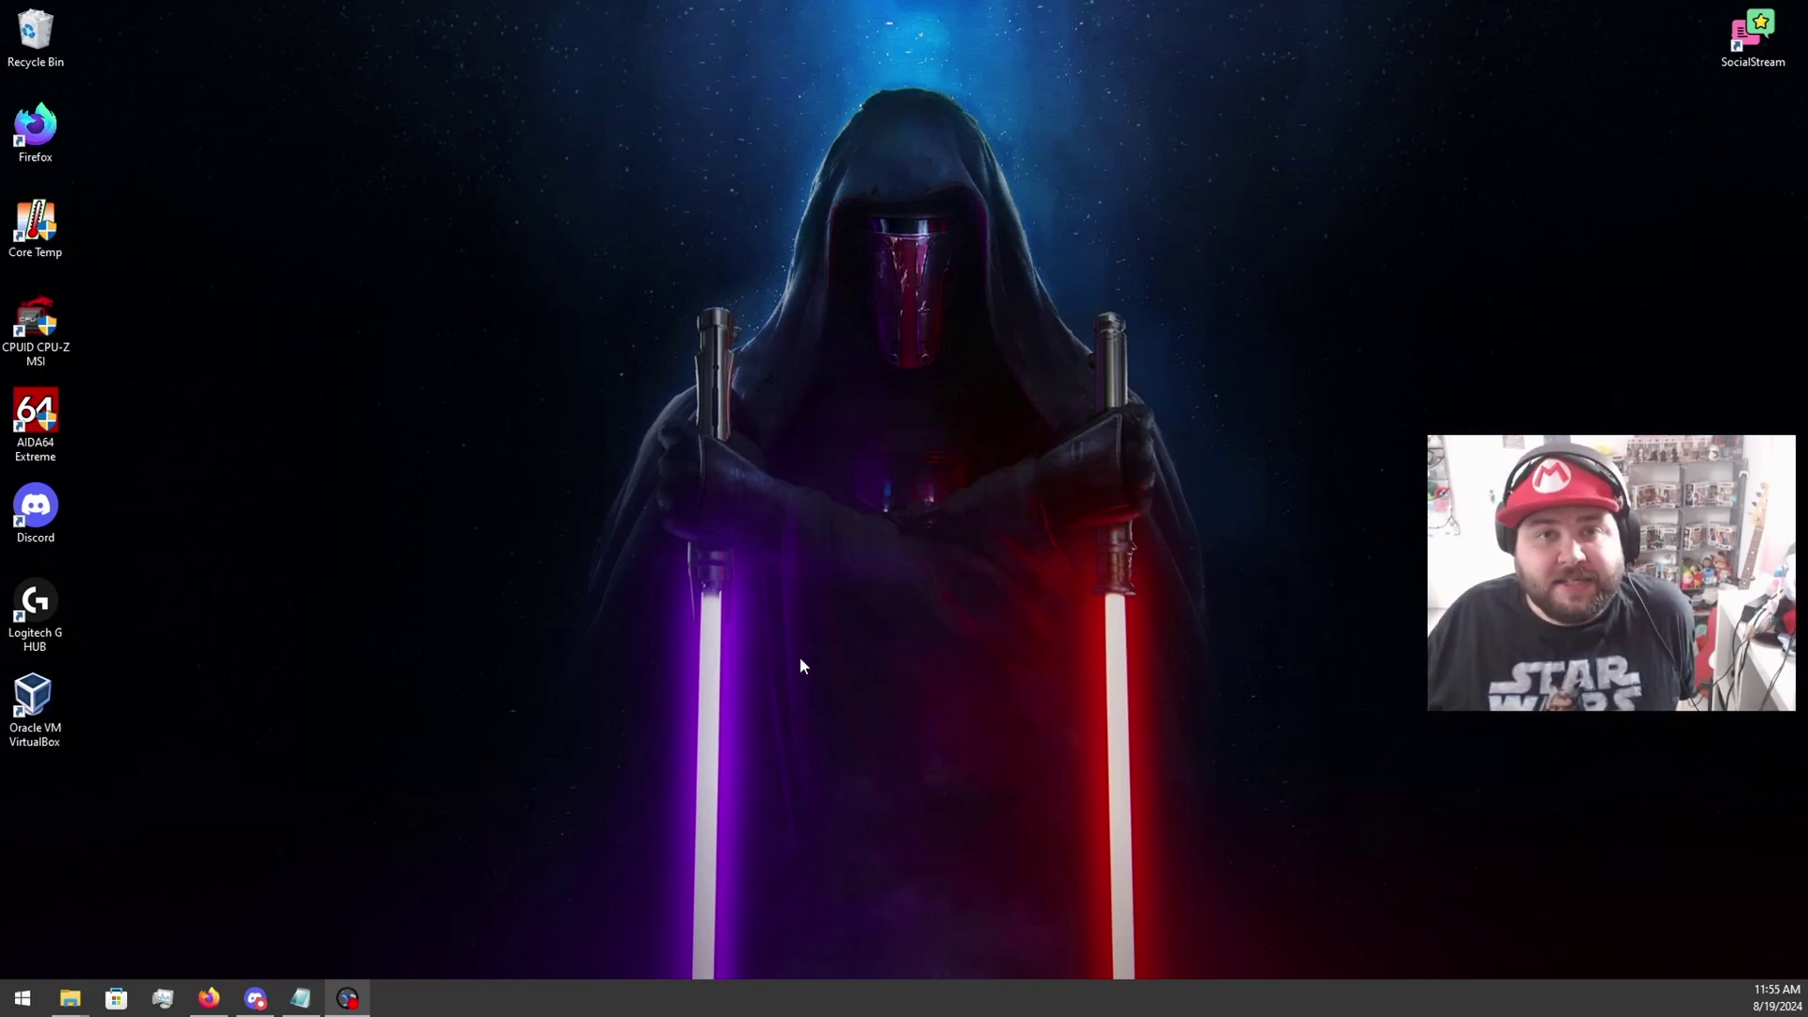
# Launch the Social Stream app from its desktop shortcut and activate the youtube.com chat source.
pyautogui.click(1739, 49)
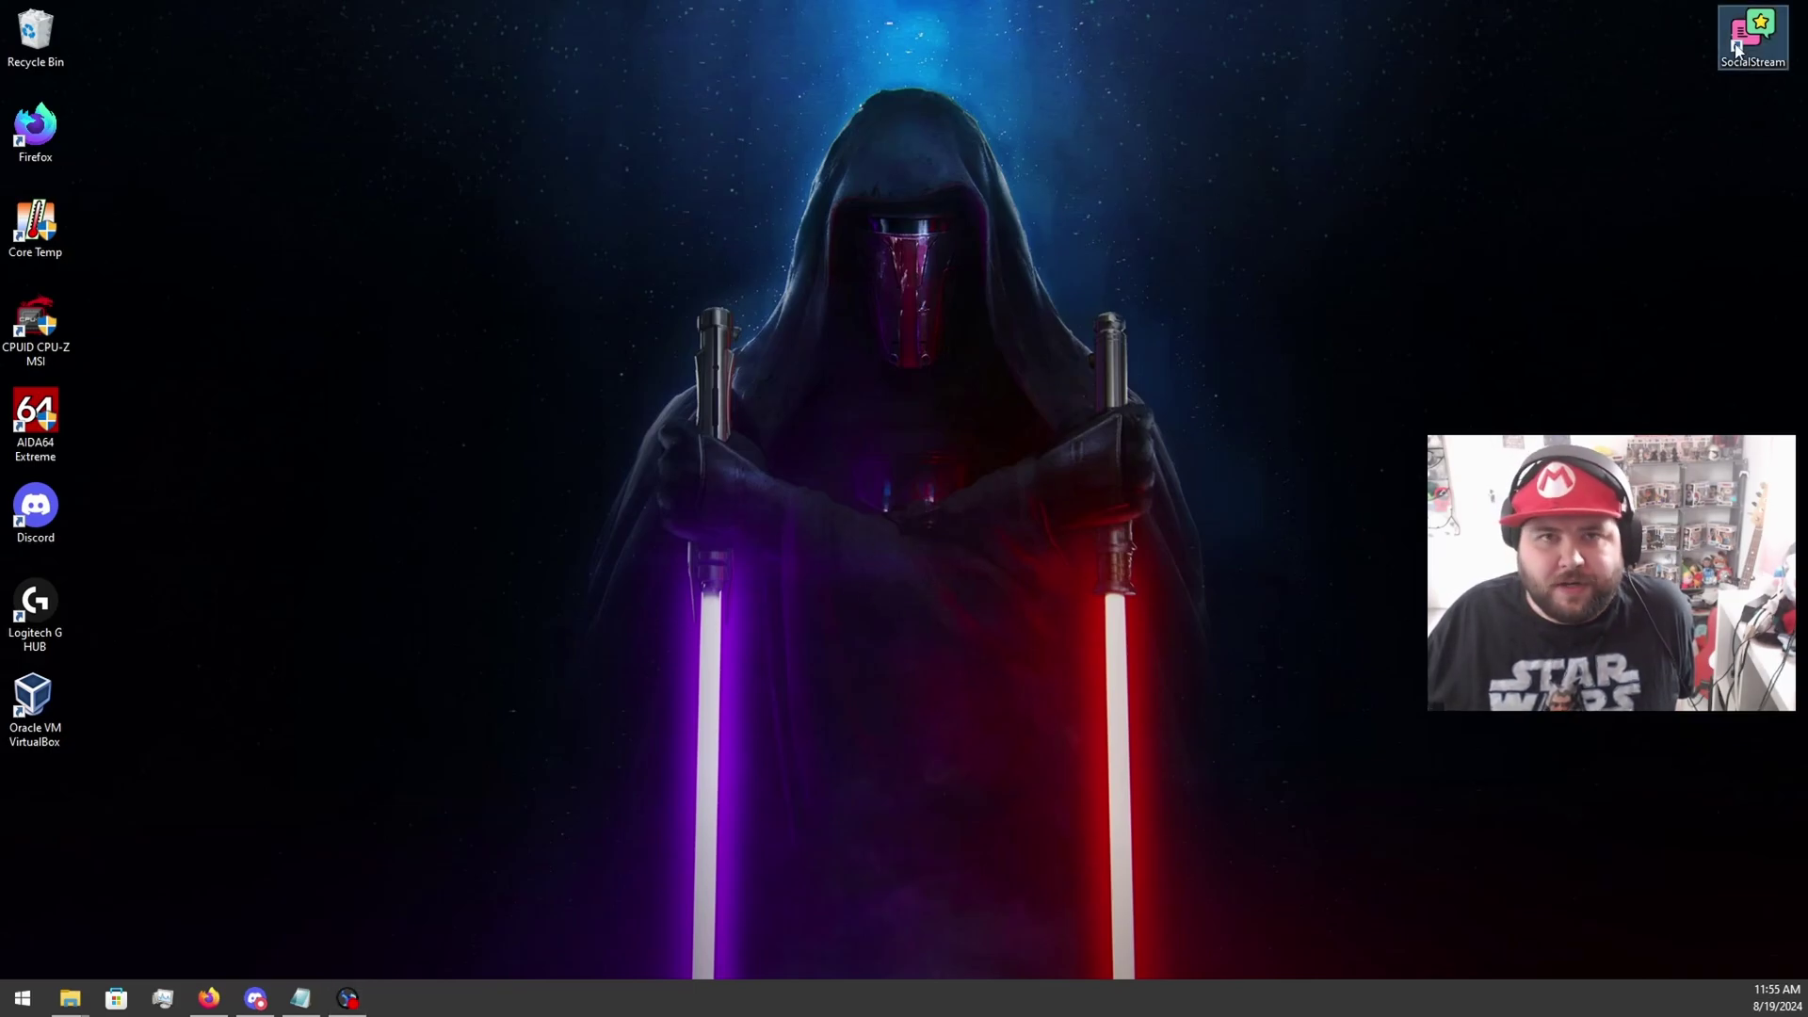
pyautogui.doubleClick(1739, 47)
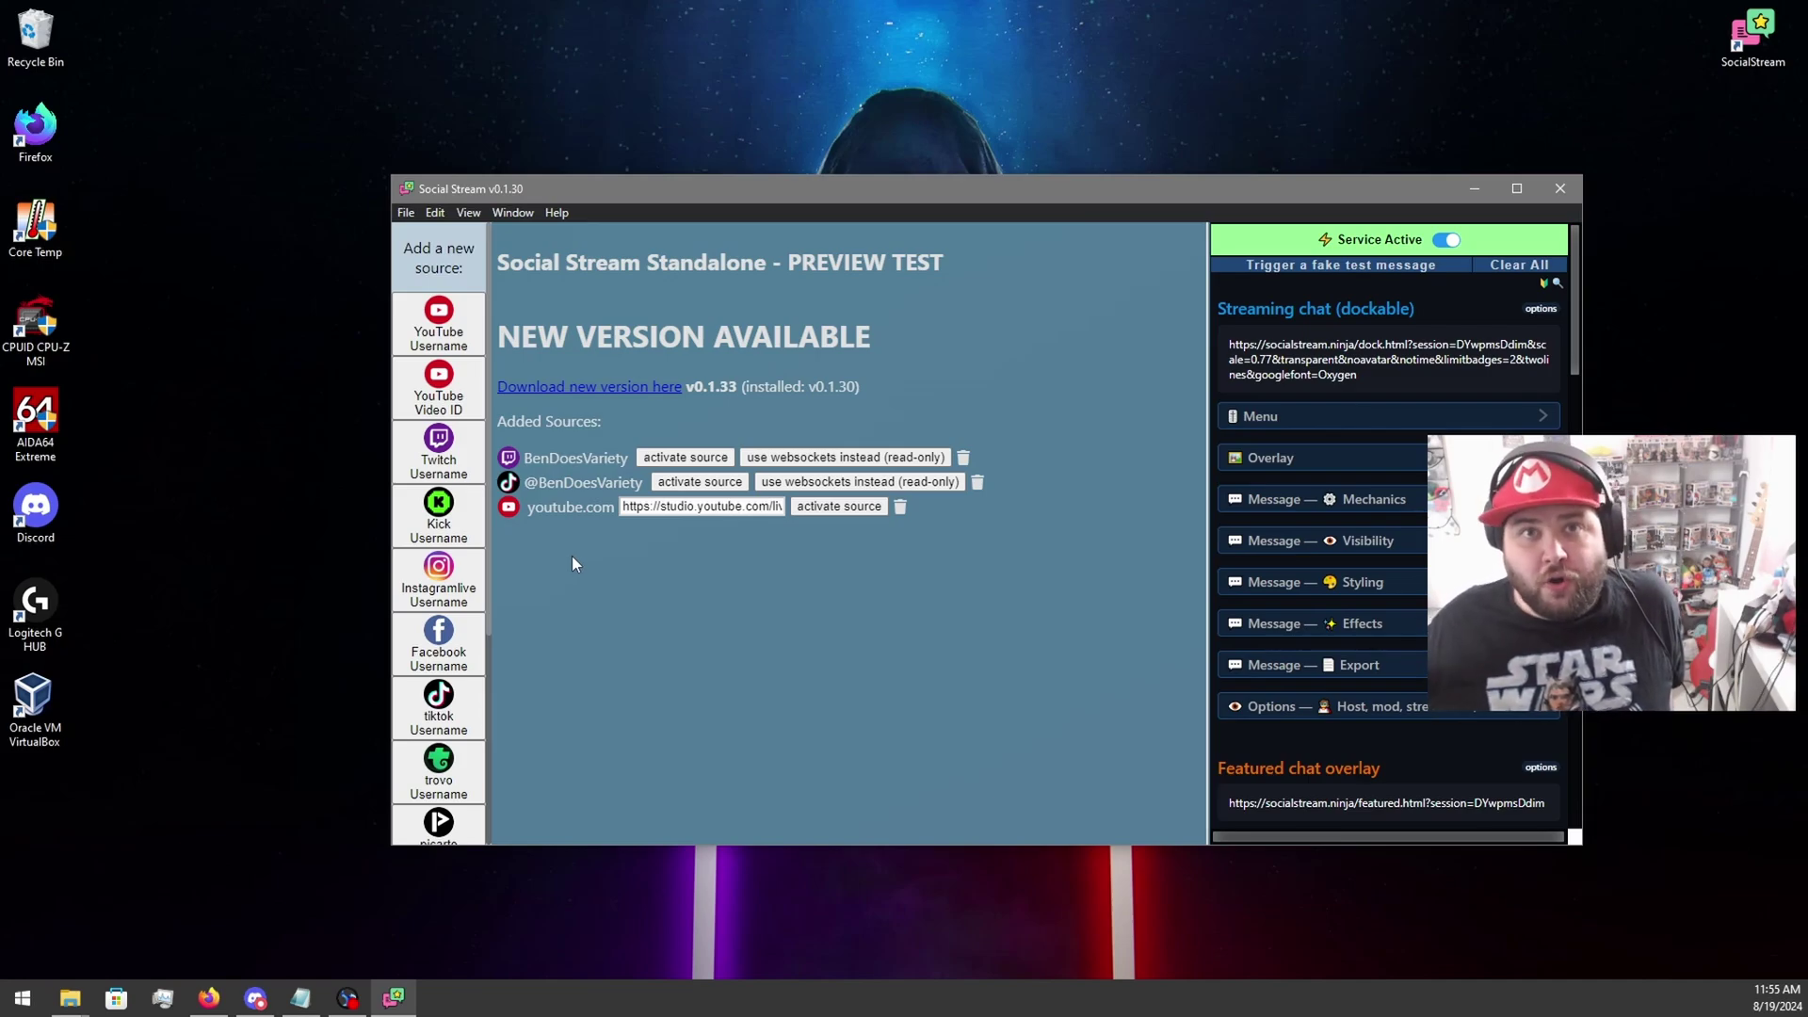
pyautogui.click(839, 507)
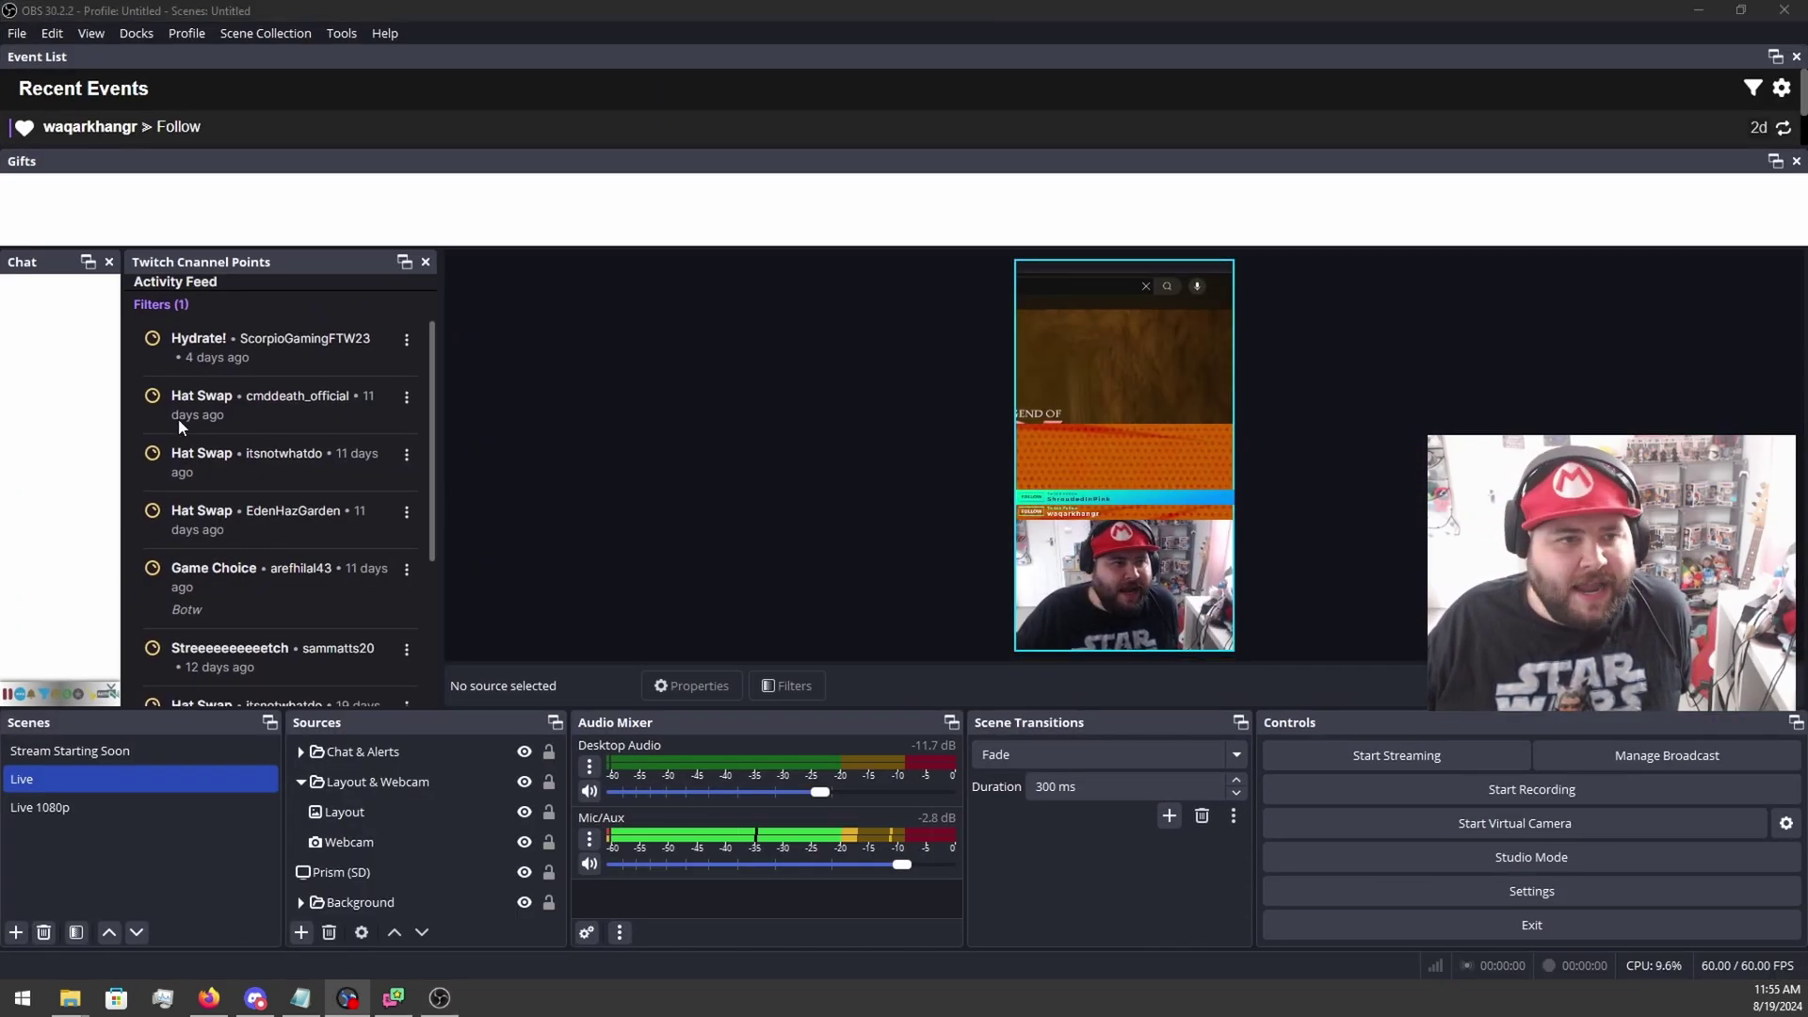
# Widen the OBS Chat dock and docks, then select the Chat browser source under Chat & Alerts.
pyautogui.moveTo(124, 414); pyautogui.dragTo(291, 419)
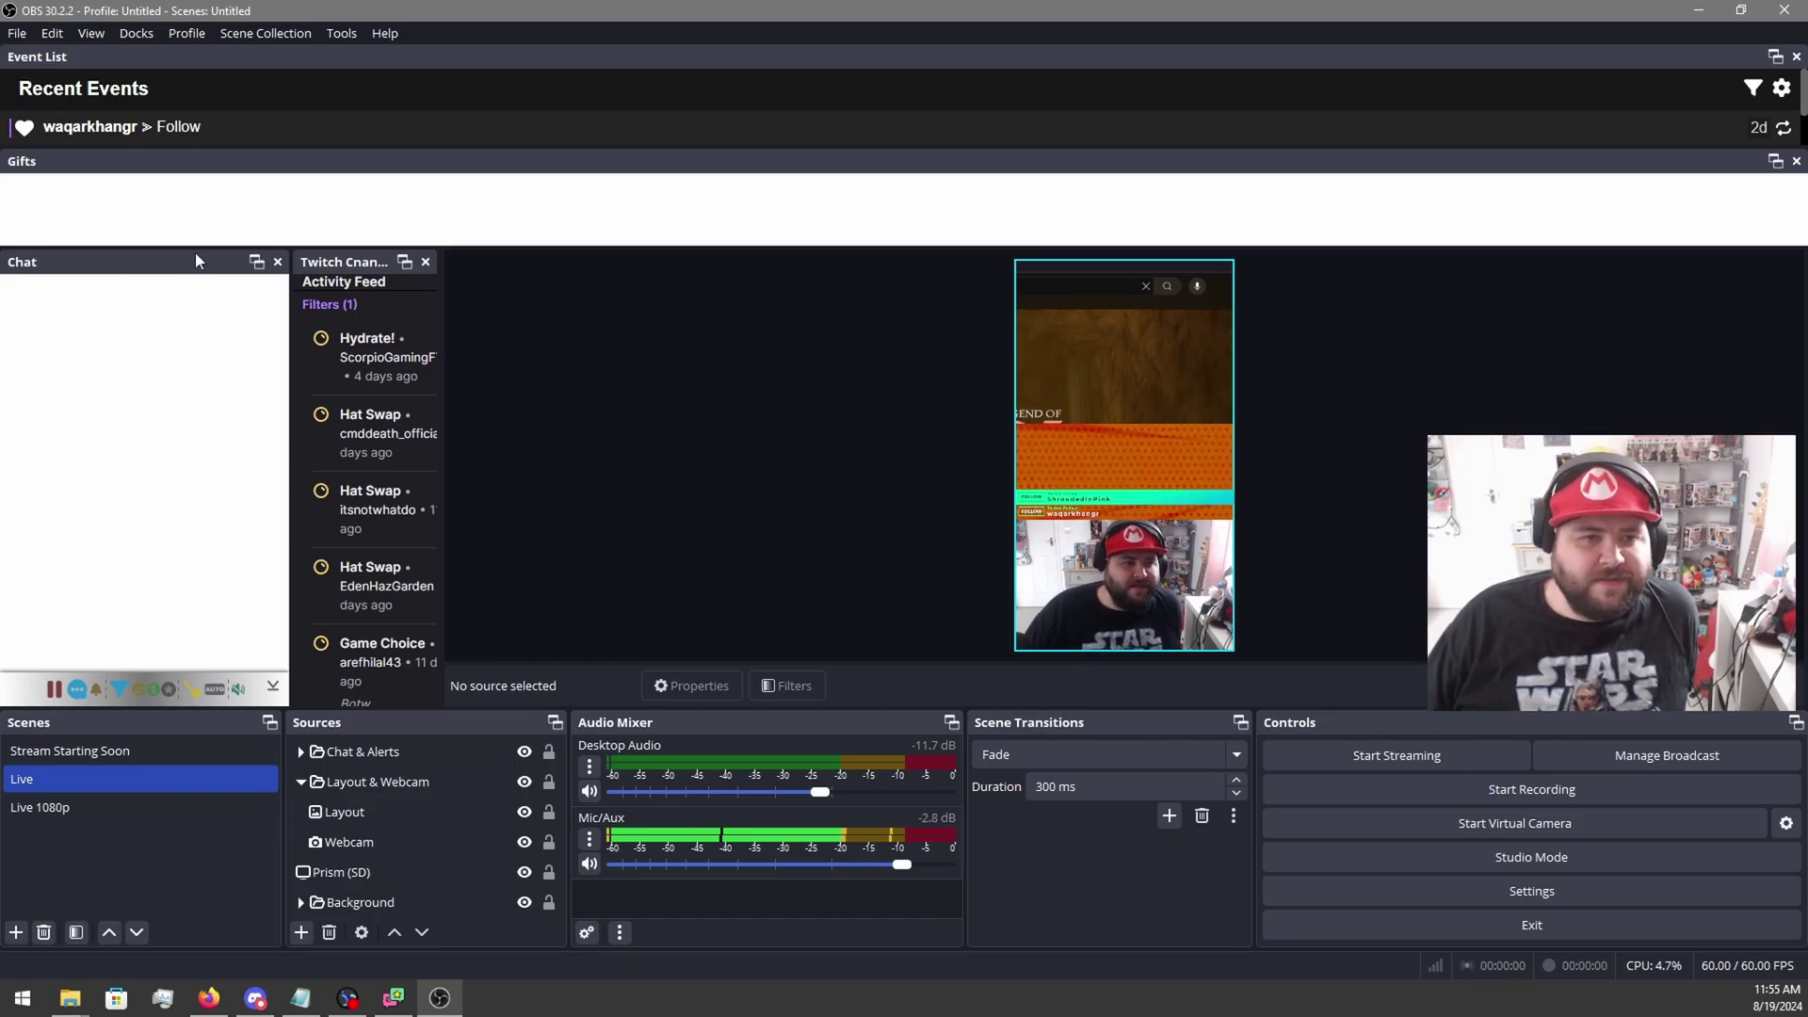
pyautogui.moveTo(444, 392); pyautogui.dragTo(558, 392)
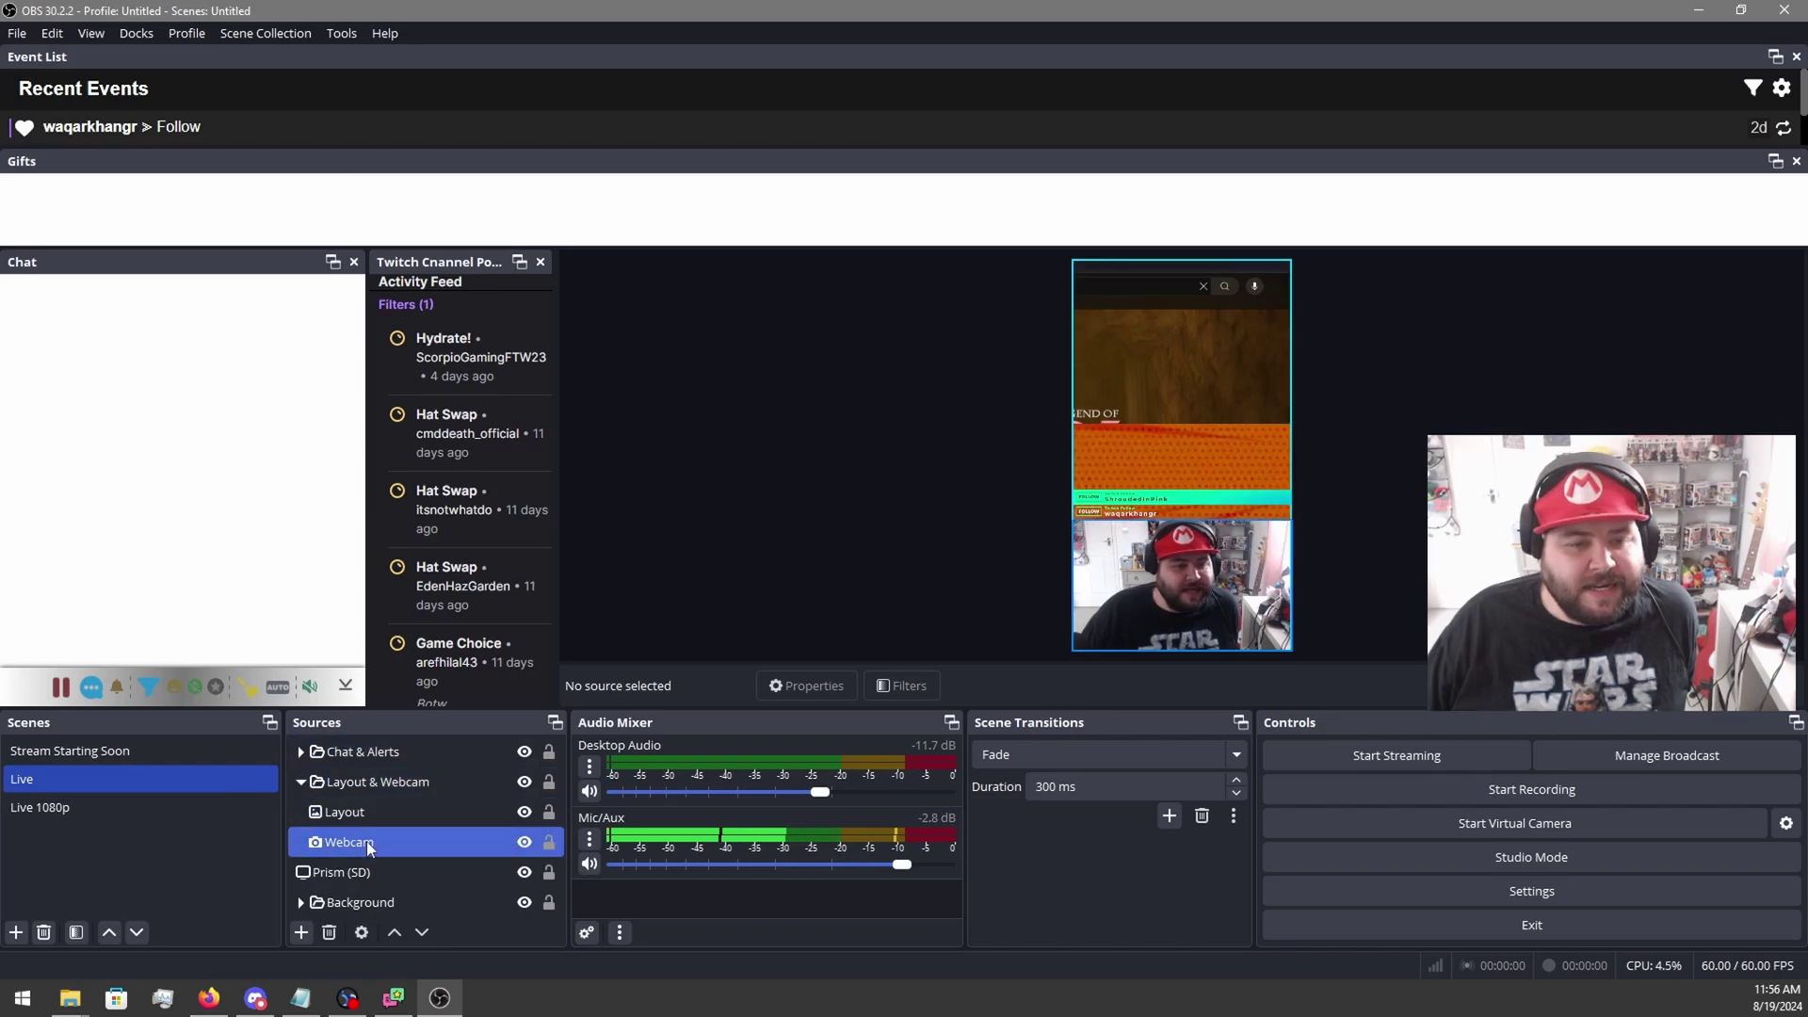
pyautogui.click(301, 756)
pyautogui.click(330, 789)
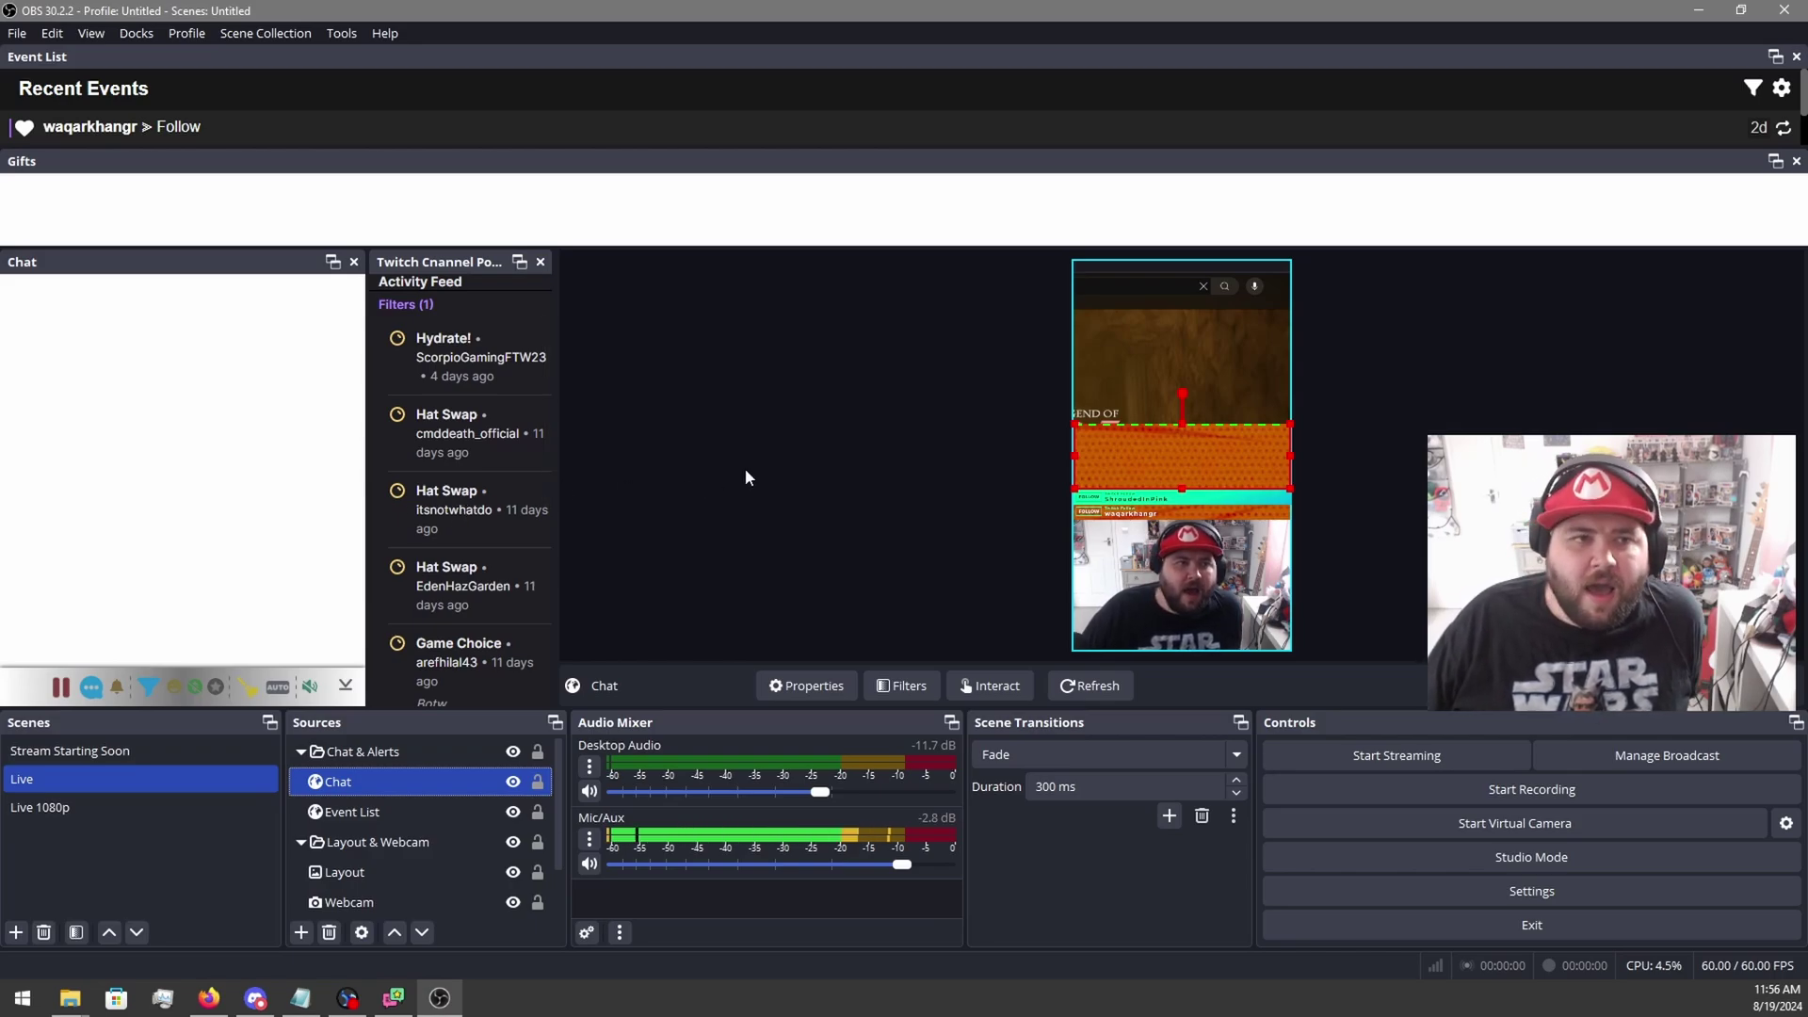
# Delete the youtube.com chat source in Social Stream and bring Firefox forward maximized.
pyautogui.click(1699, 10)
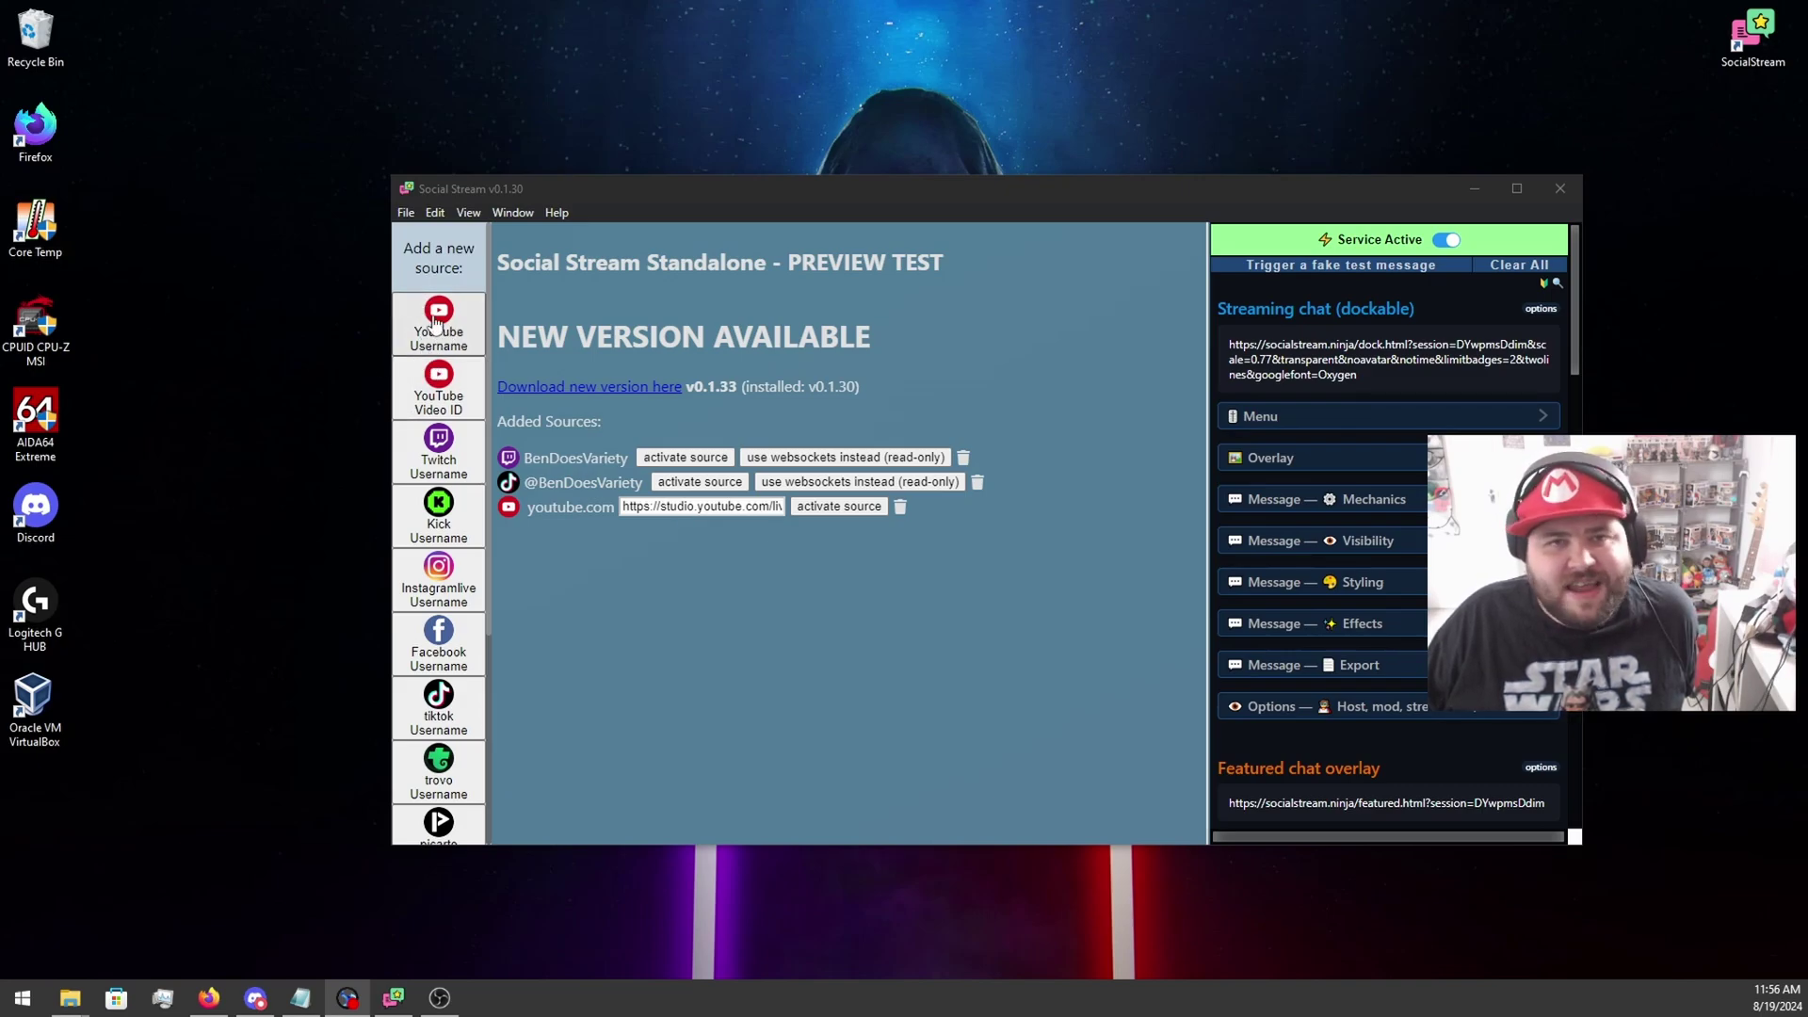
pyautogui.click(900, 509)
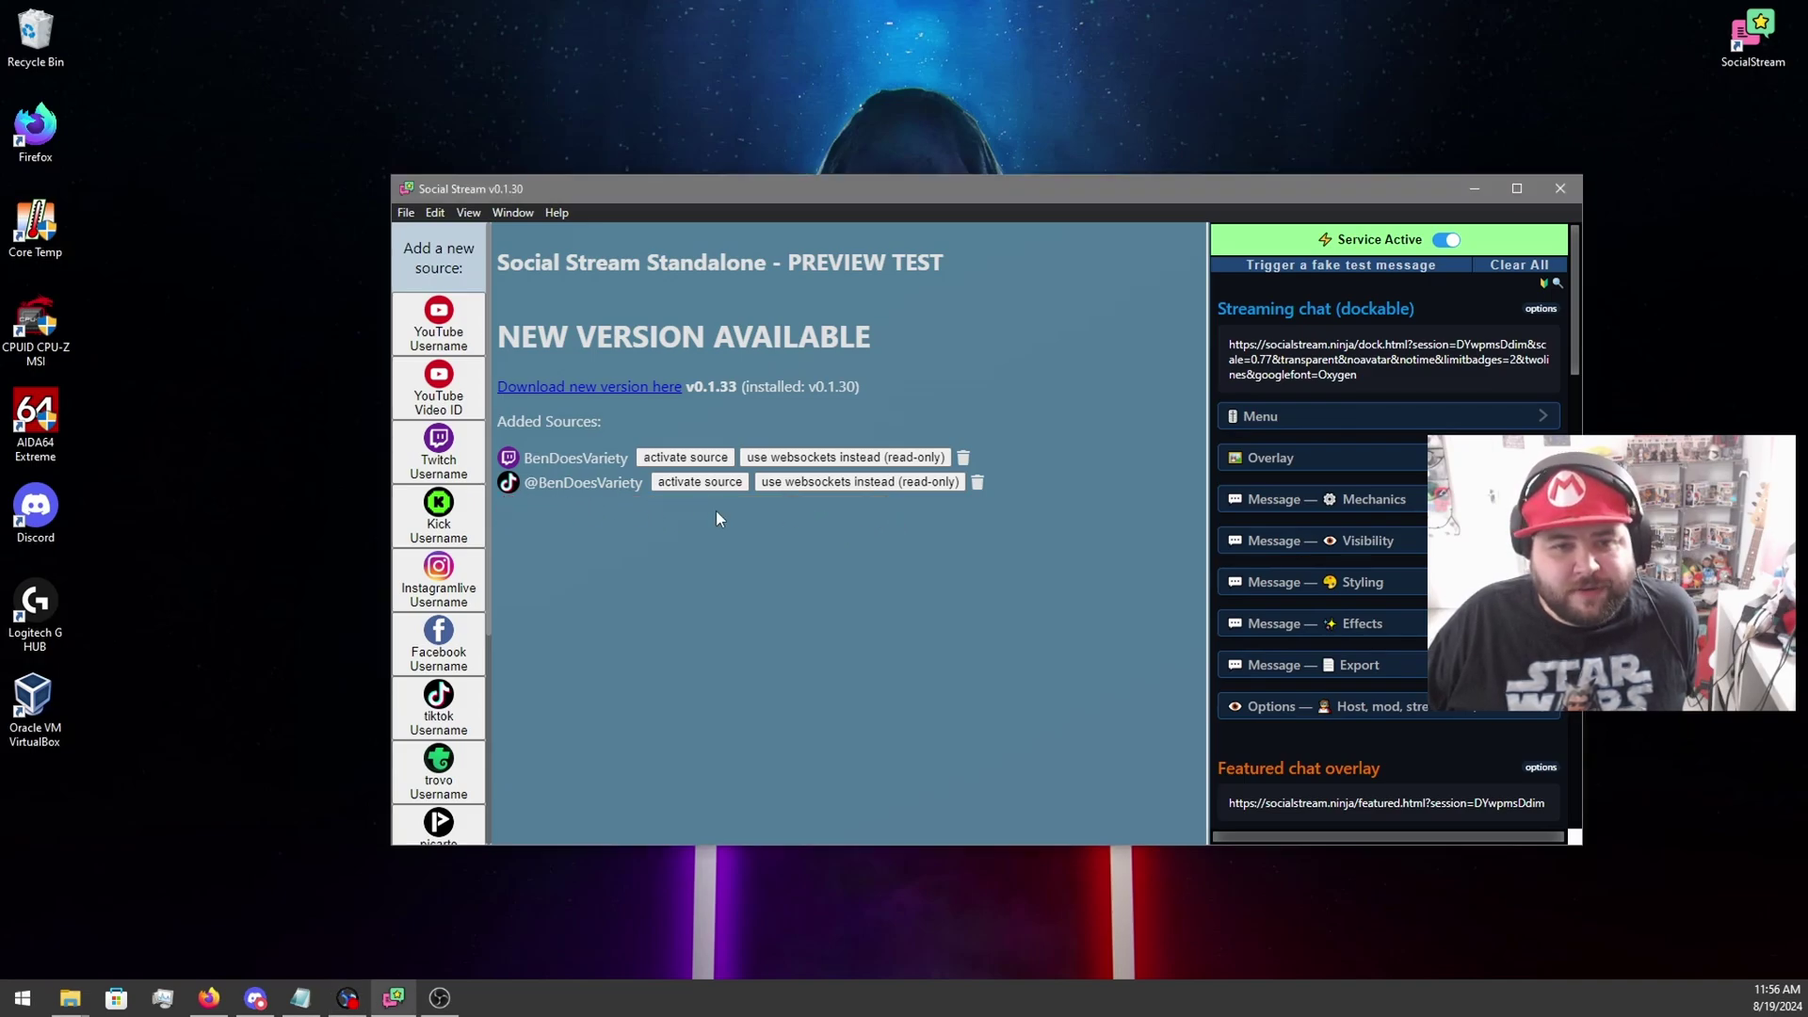
pyautogui.click(208, 997)
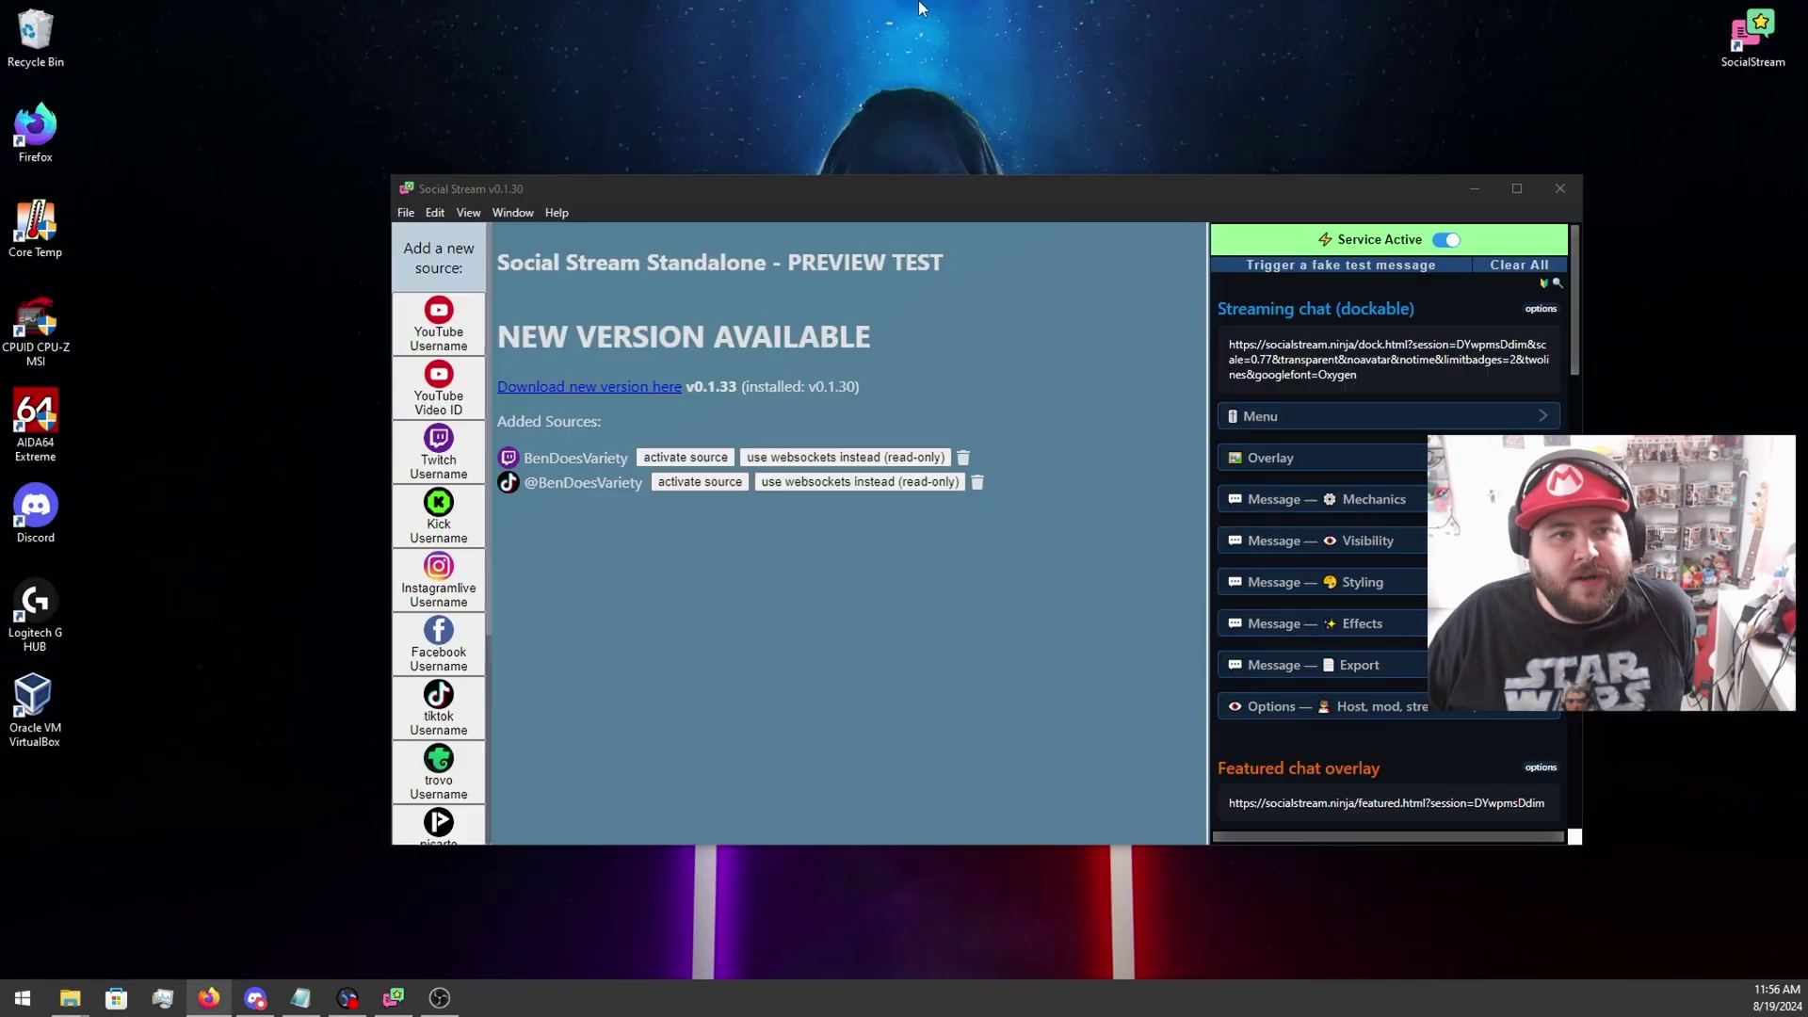
pyautogui.doubleClick(919, 8)
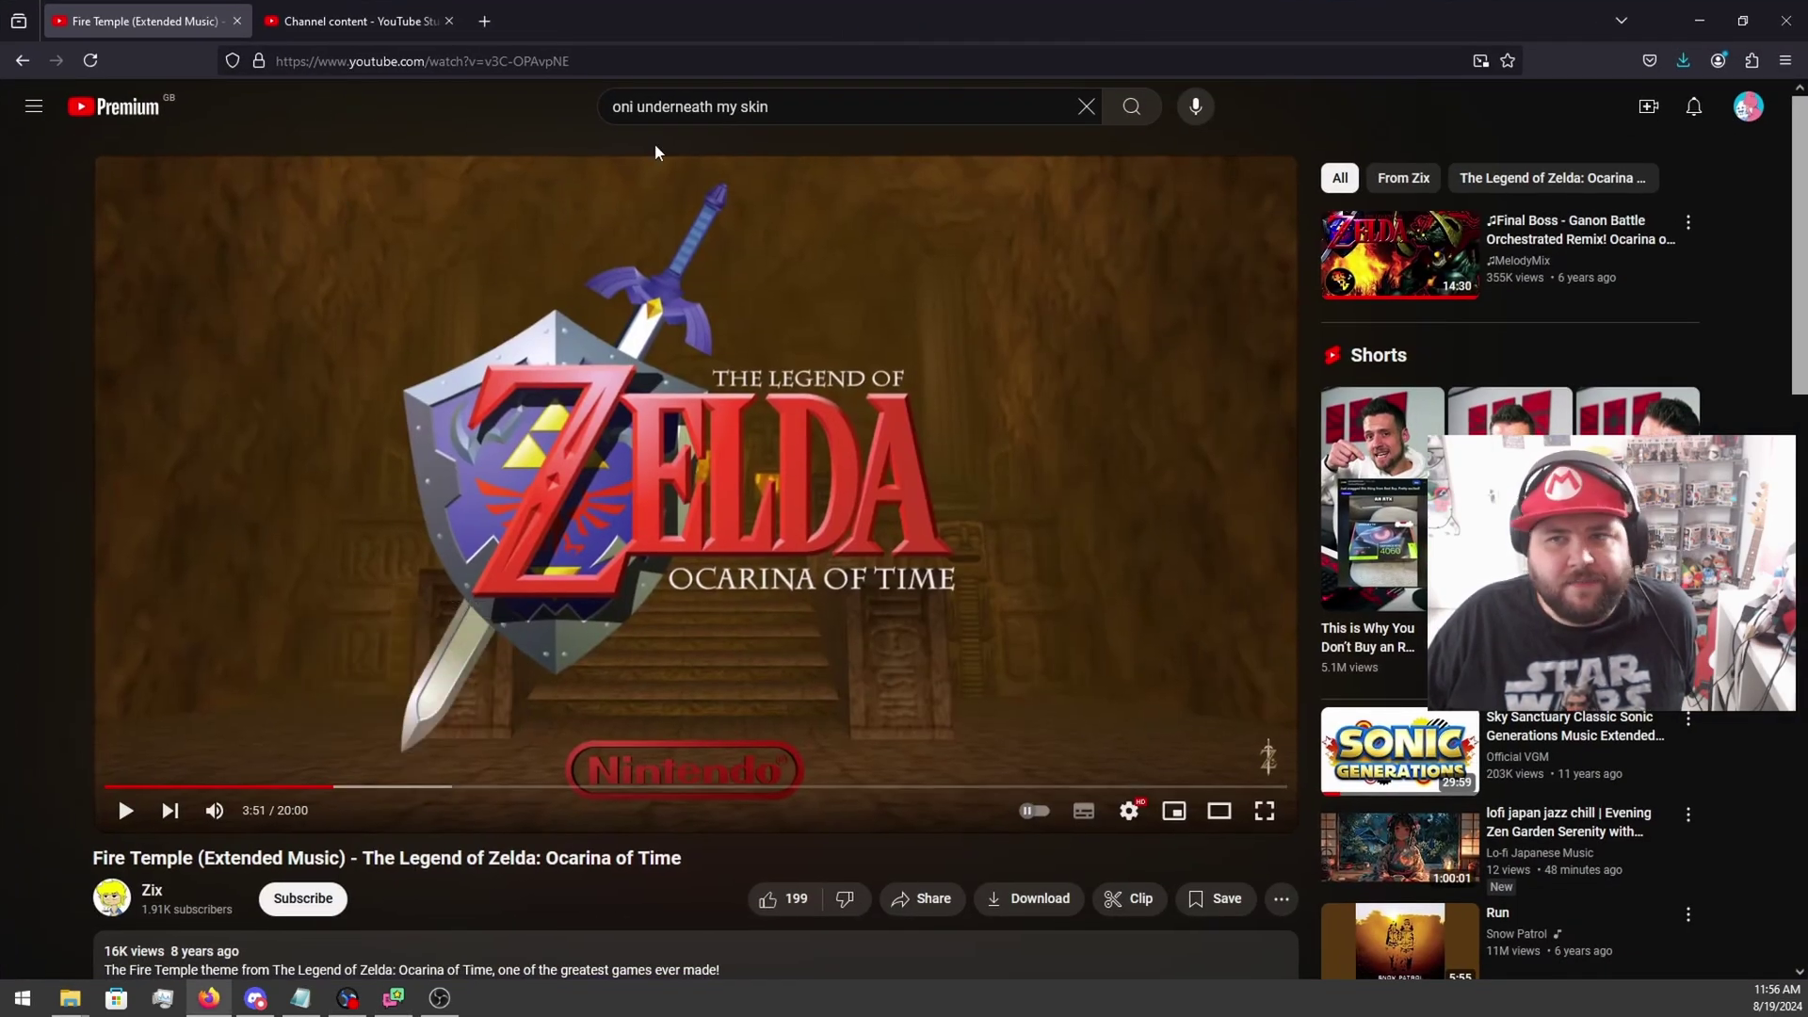
# Open YouTube Studio's Go live page in a new tab.
pyautogui.click(1648, 107)
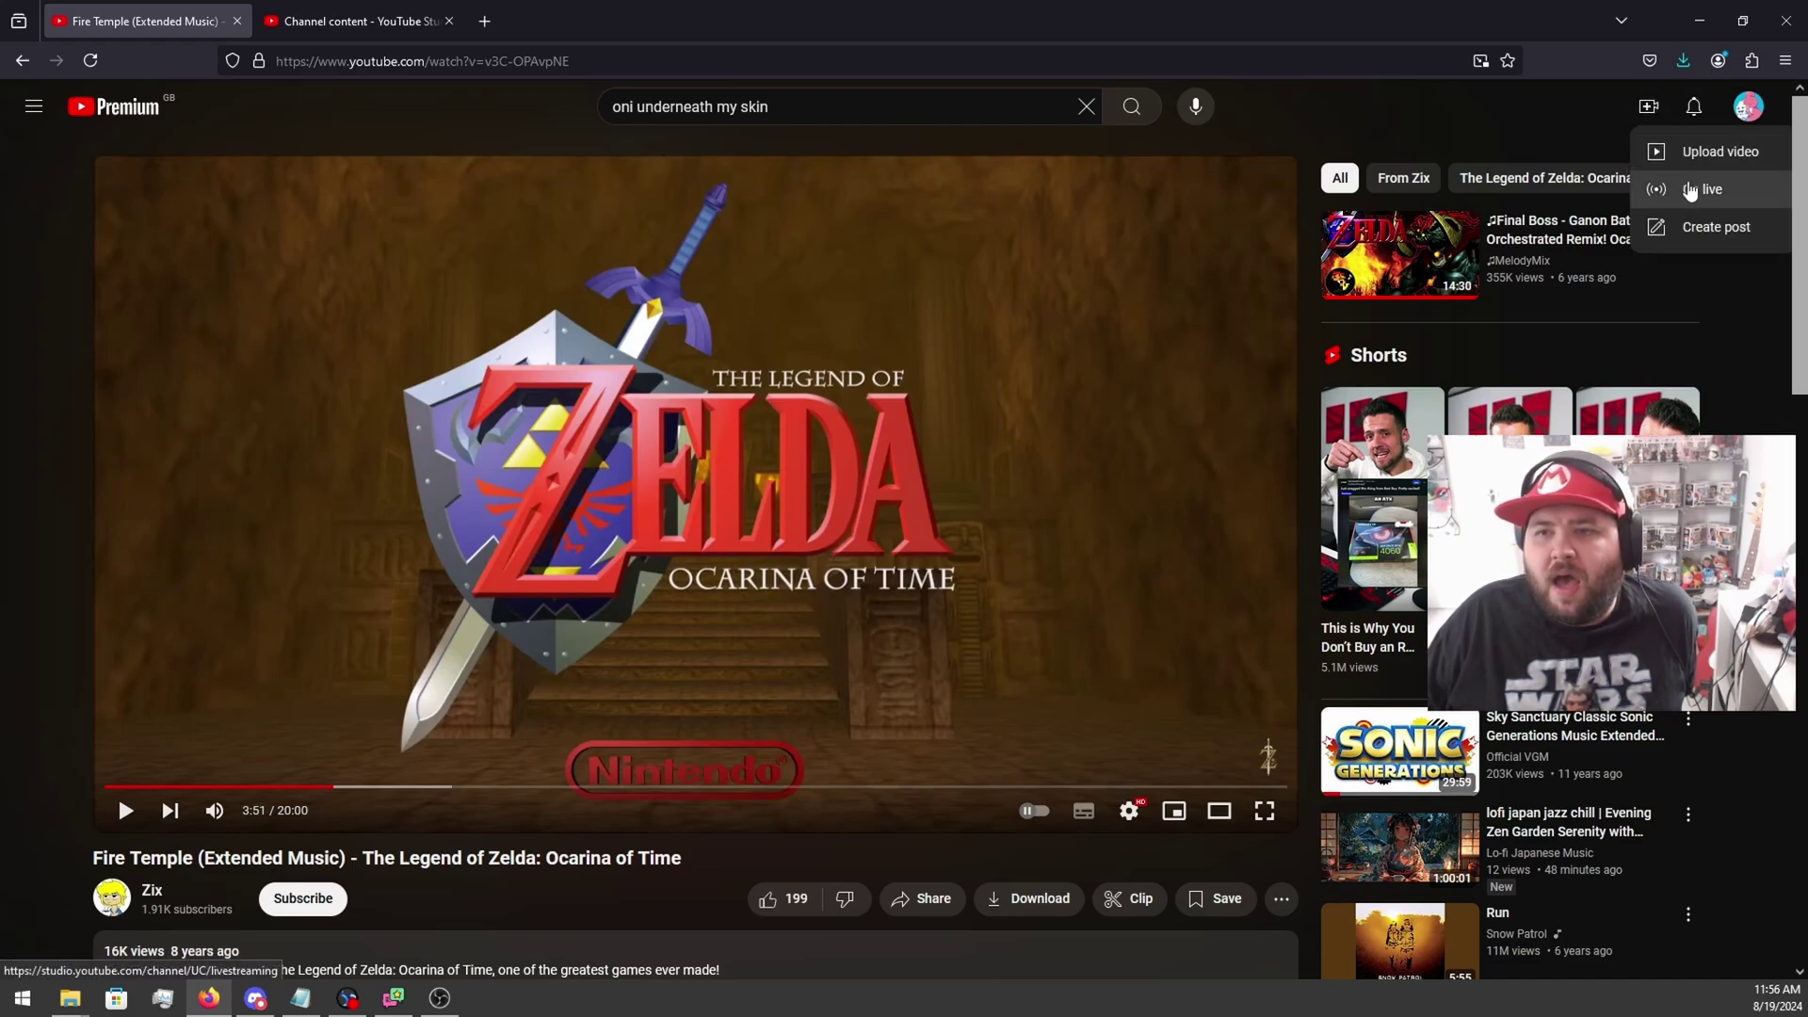
pyautogui.rightClick(1691, 191)
pyautogui.click(1707, 202)
pyautogui.click(356, 11)
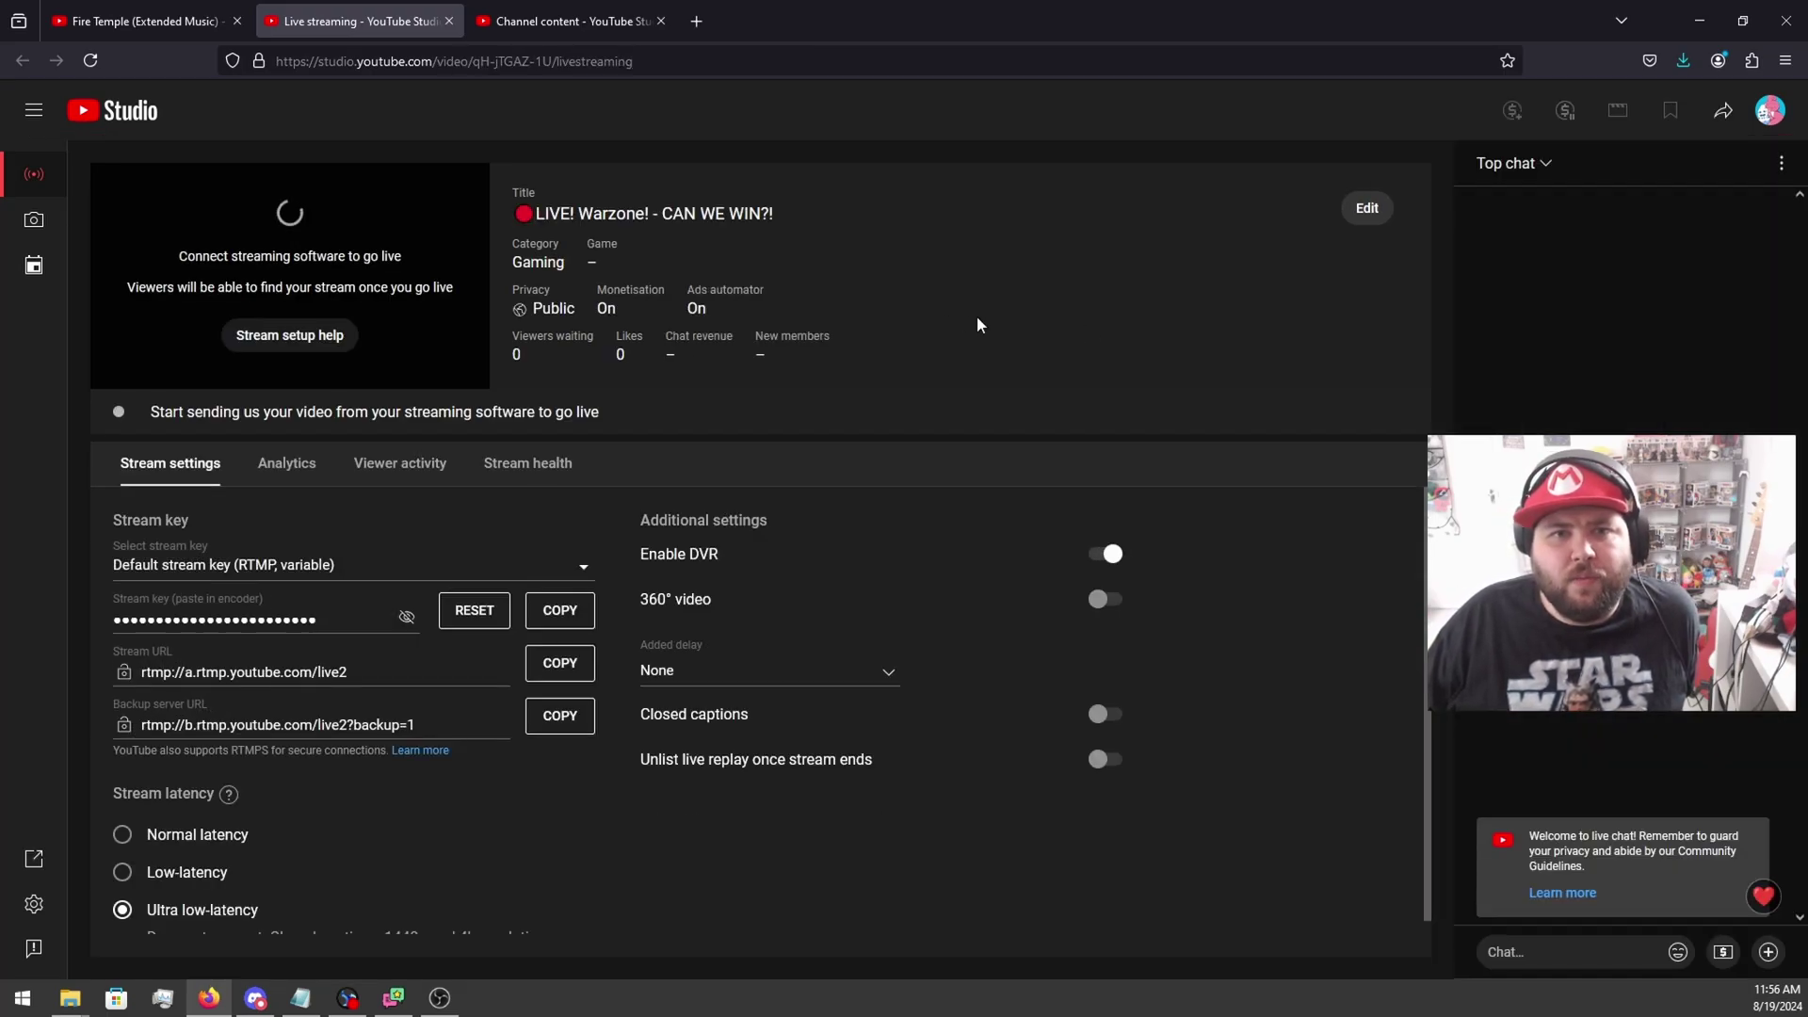
# Pop out the live chat, copy its URL, close the pop-out and return to Social Stream.
pyautogui.click(1782, 163)
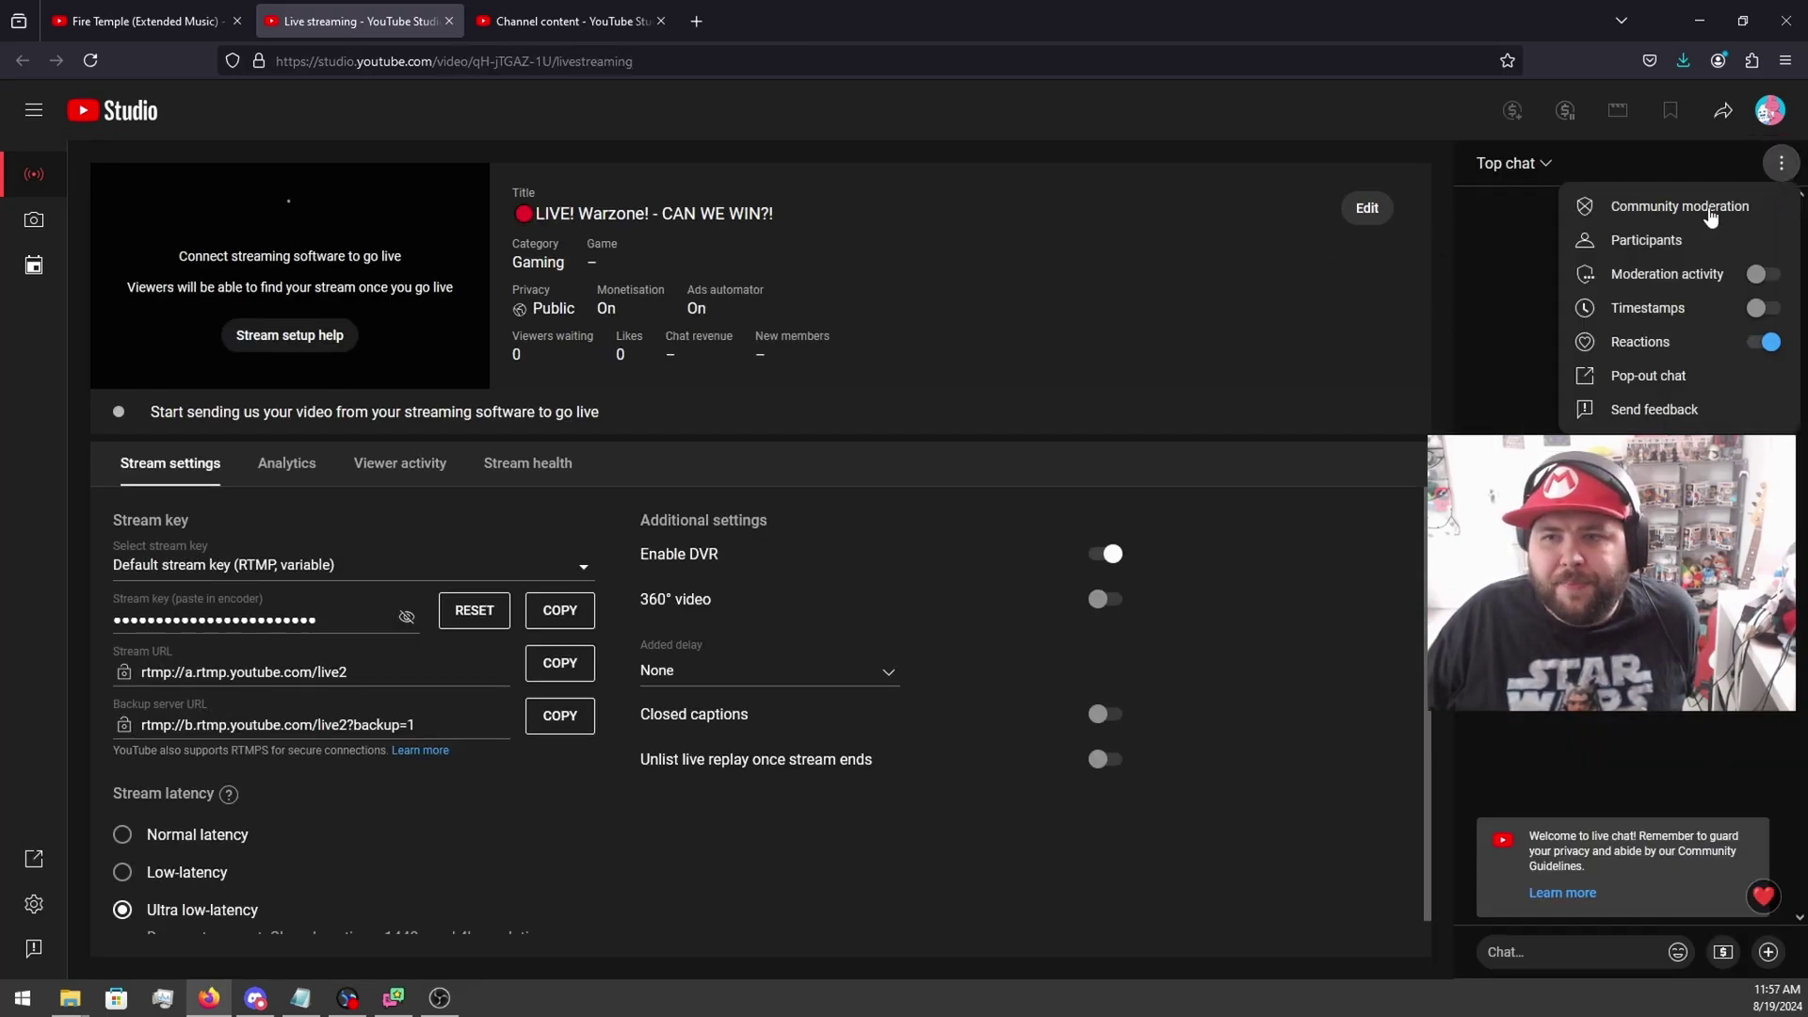
pyautogui.click(1601, 375)
pyautogui.click(273, 48)
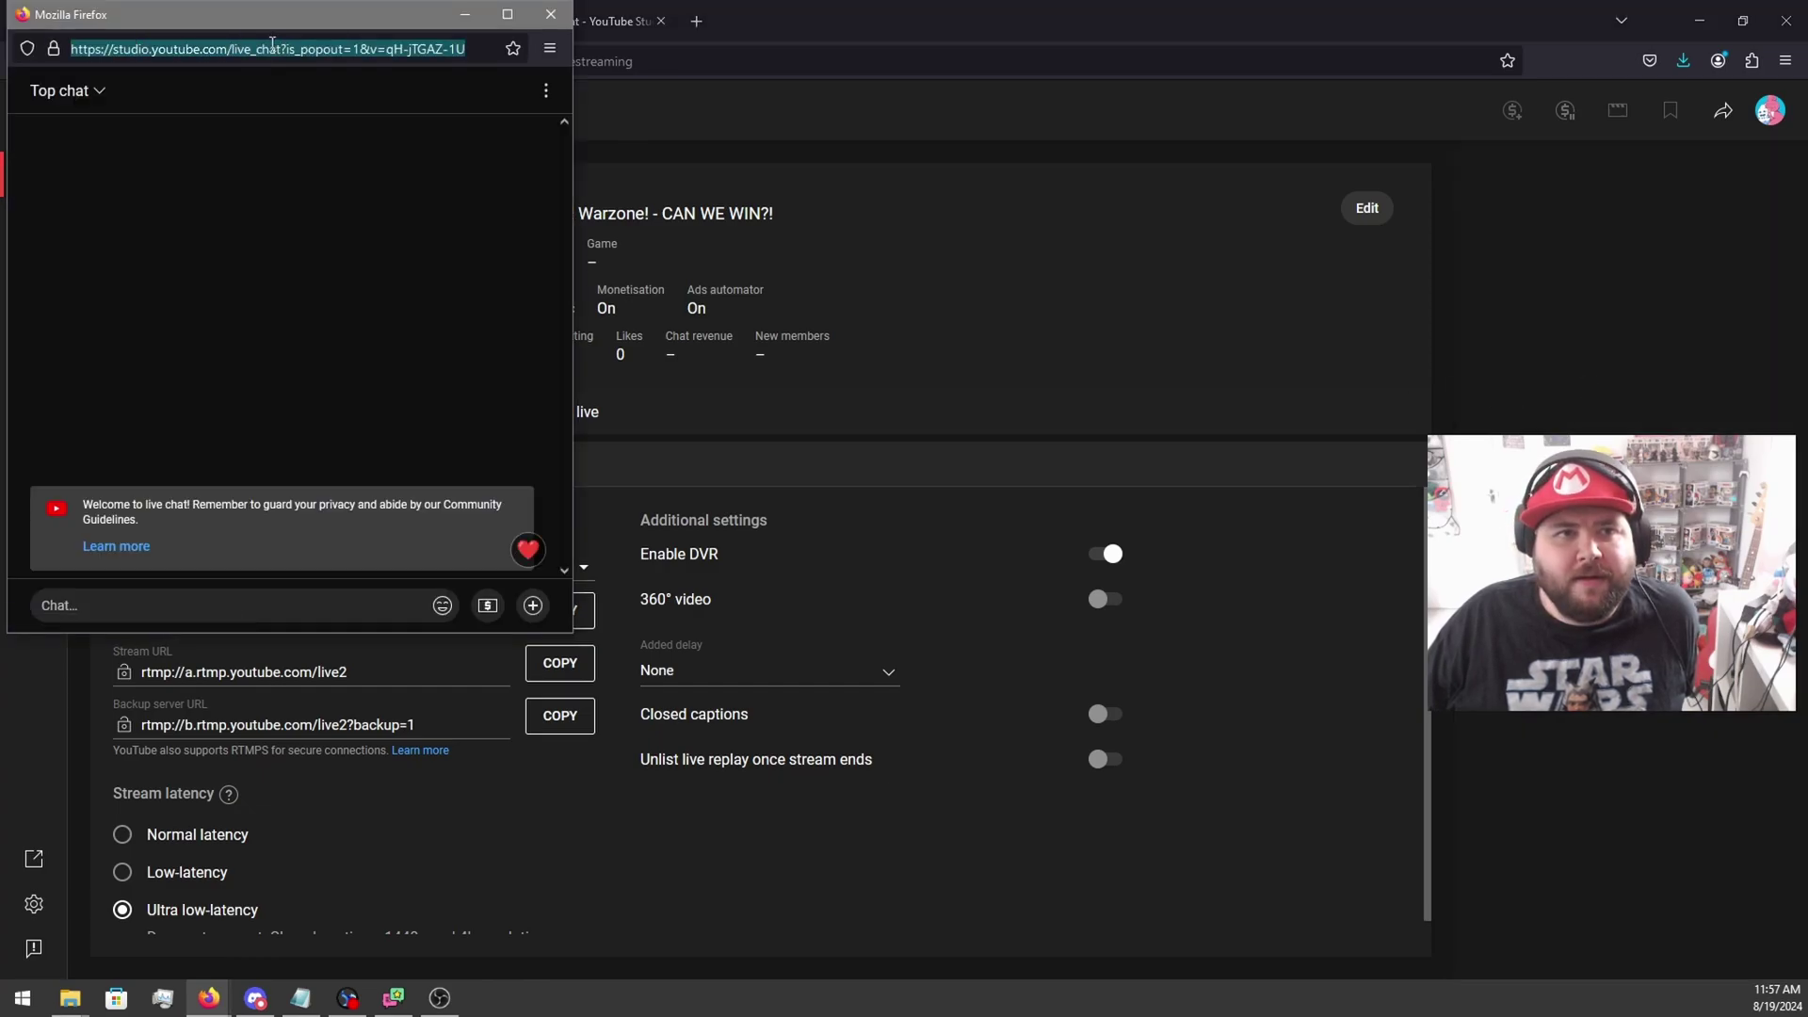
pyautogui.rightClick(272, 45)
pyautogui.click(316, 157)
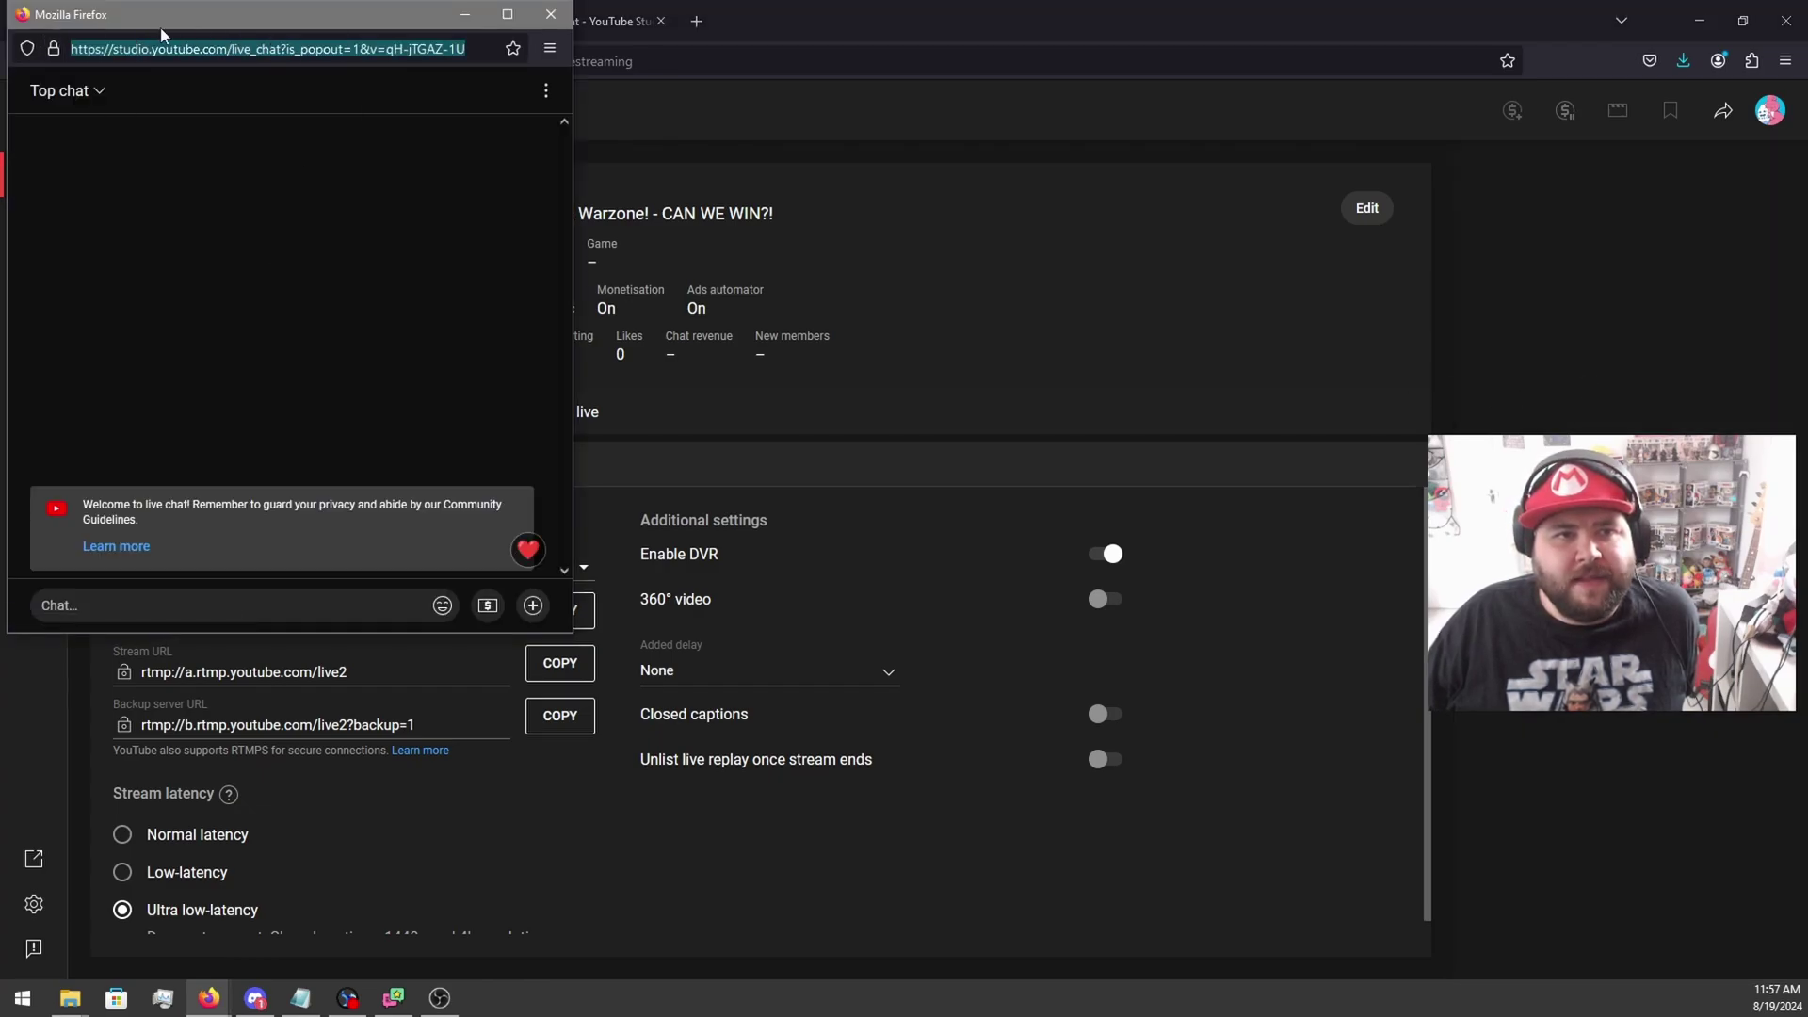
pyautogui.click(551, 11)
pyautogui.click(394, 997)
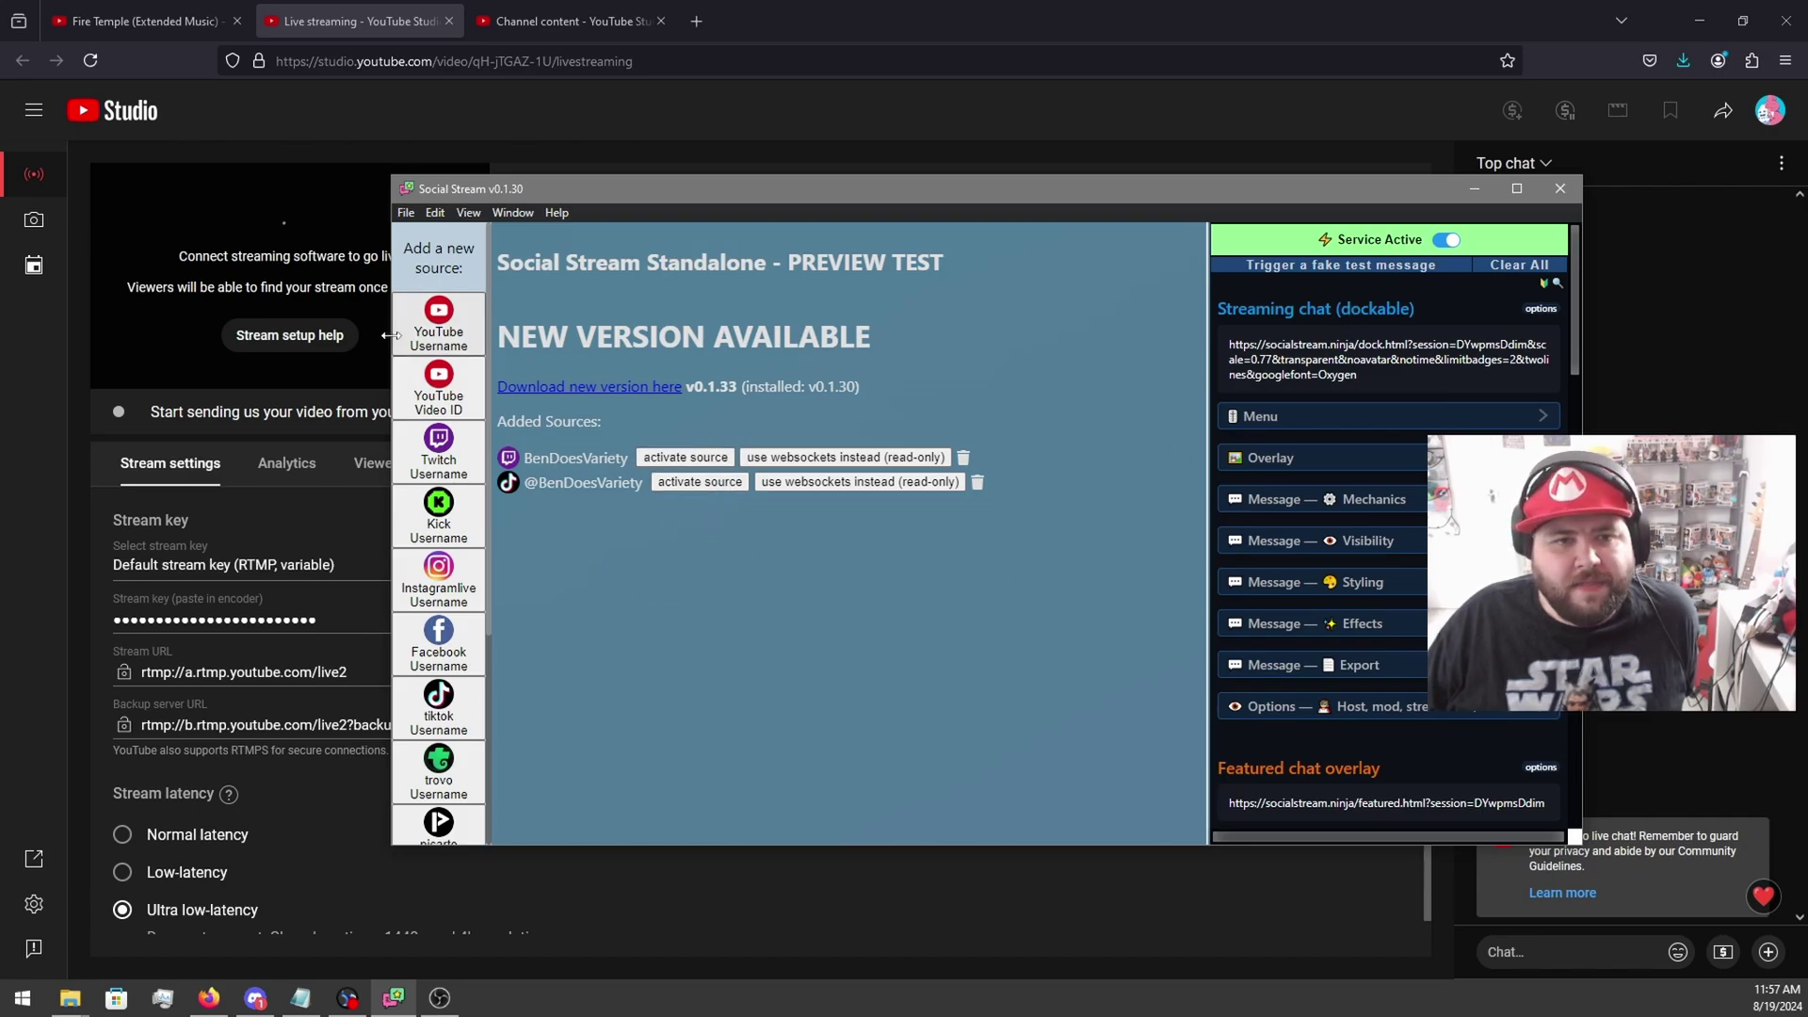
# Add the copied YouTube pop-out chat address as a new URL source.
pyautogui.scroll(-3, 439, 581)
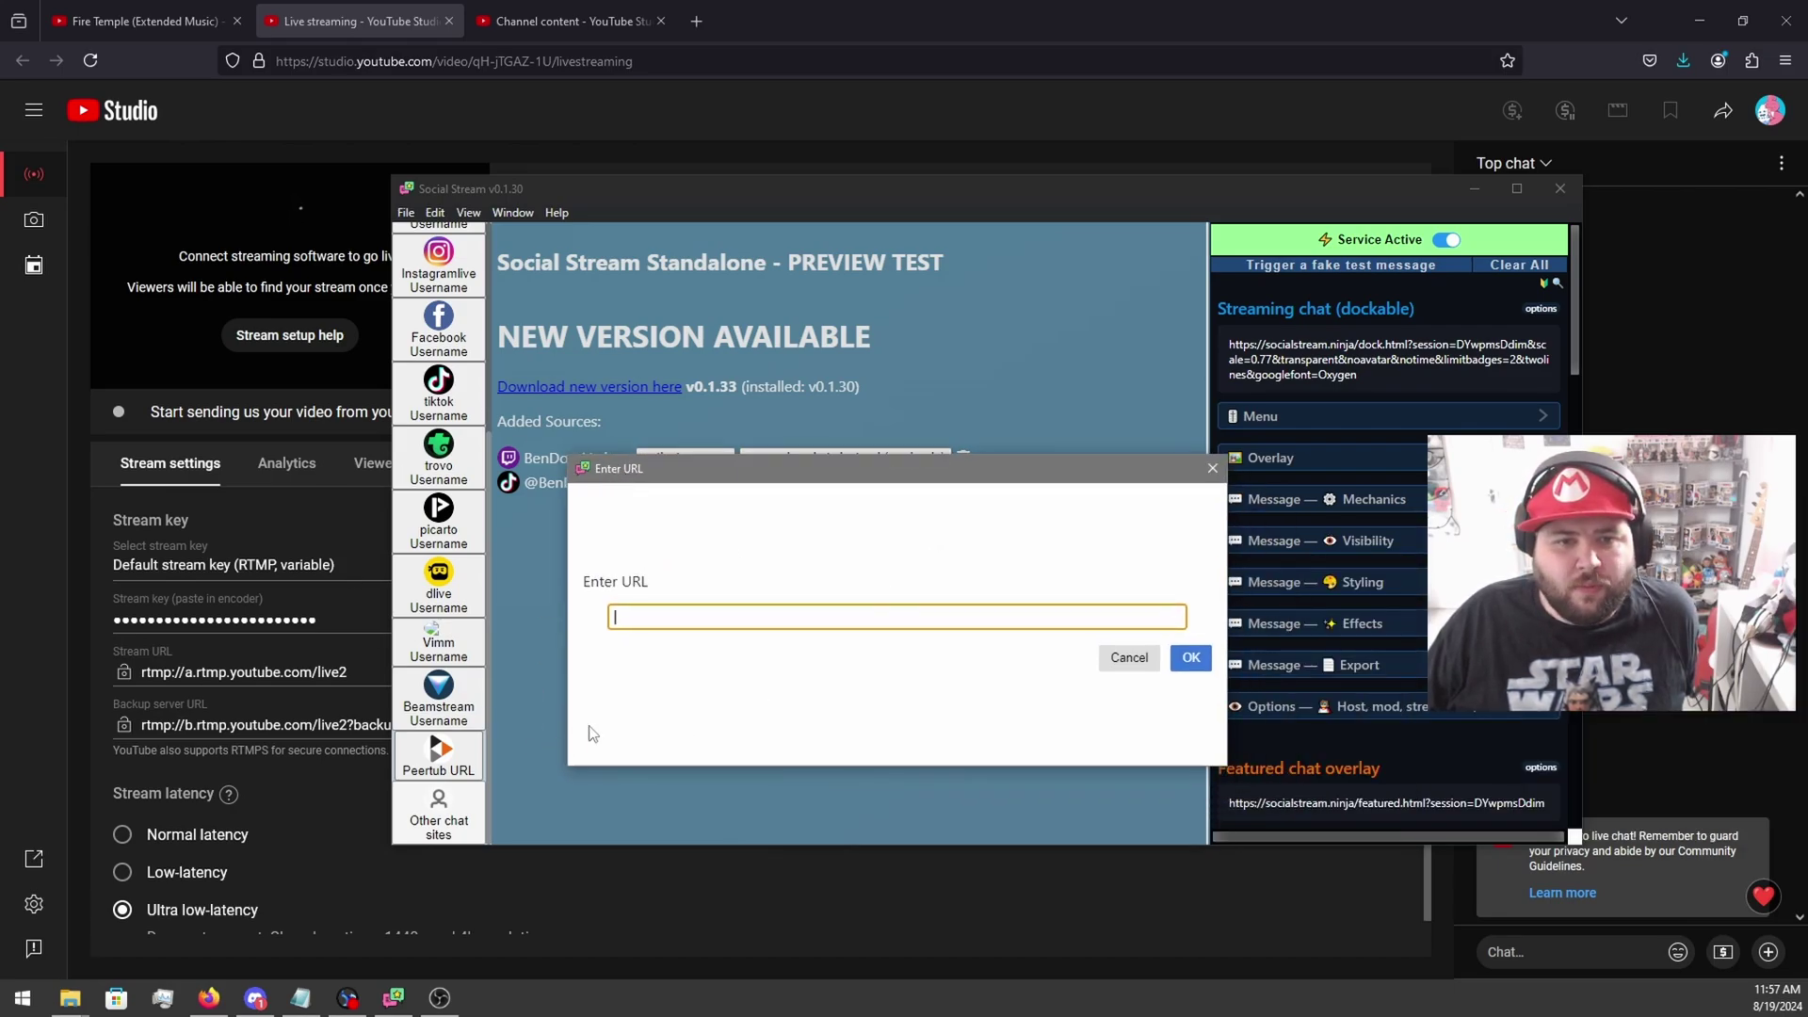
pyautogui.rightClick(618, 616)
pyautogui.click(697, 906)
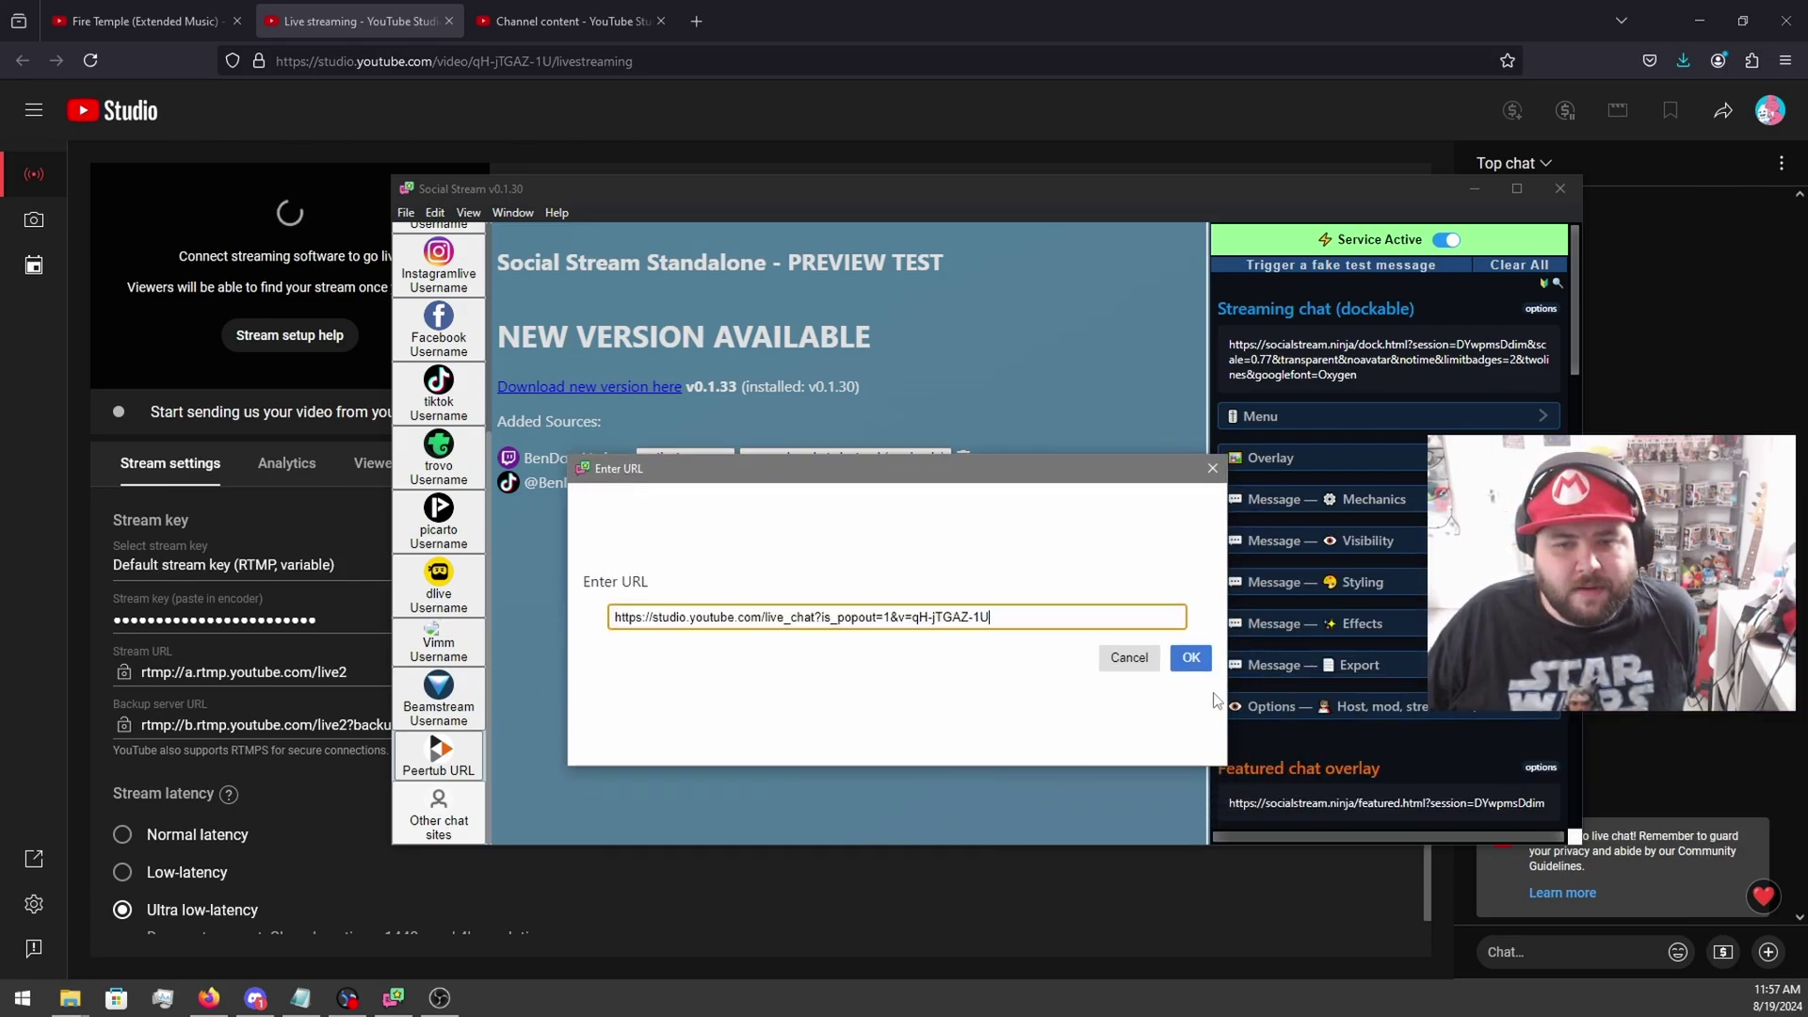
pyautogui.click(1191, 659)
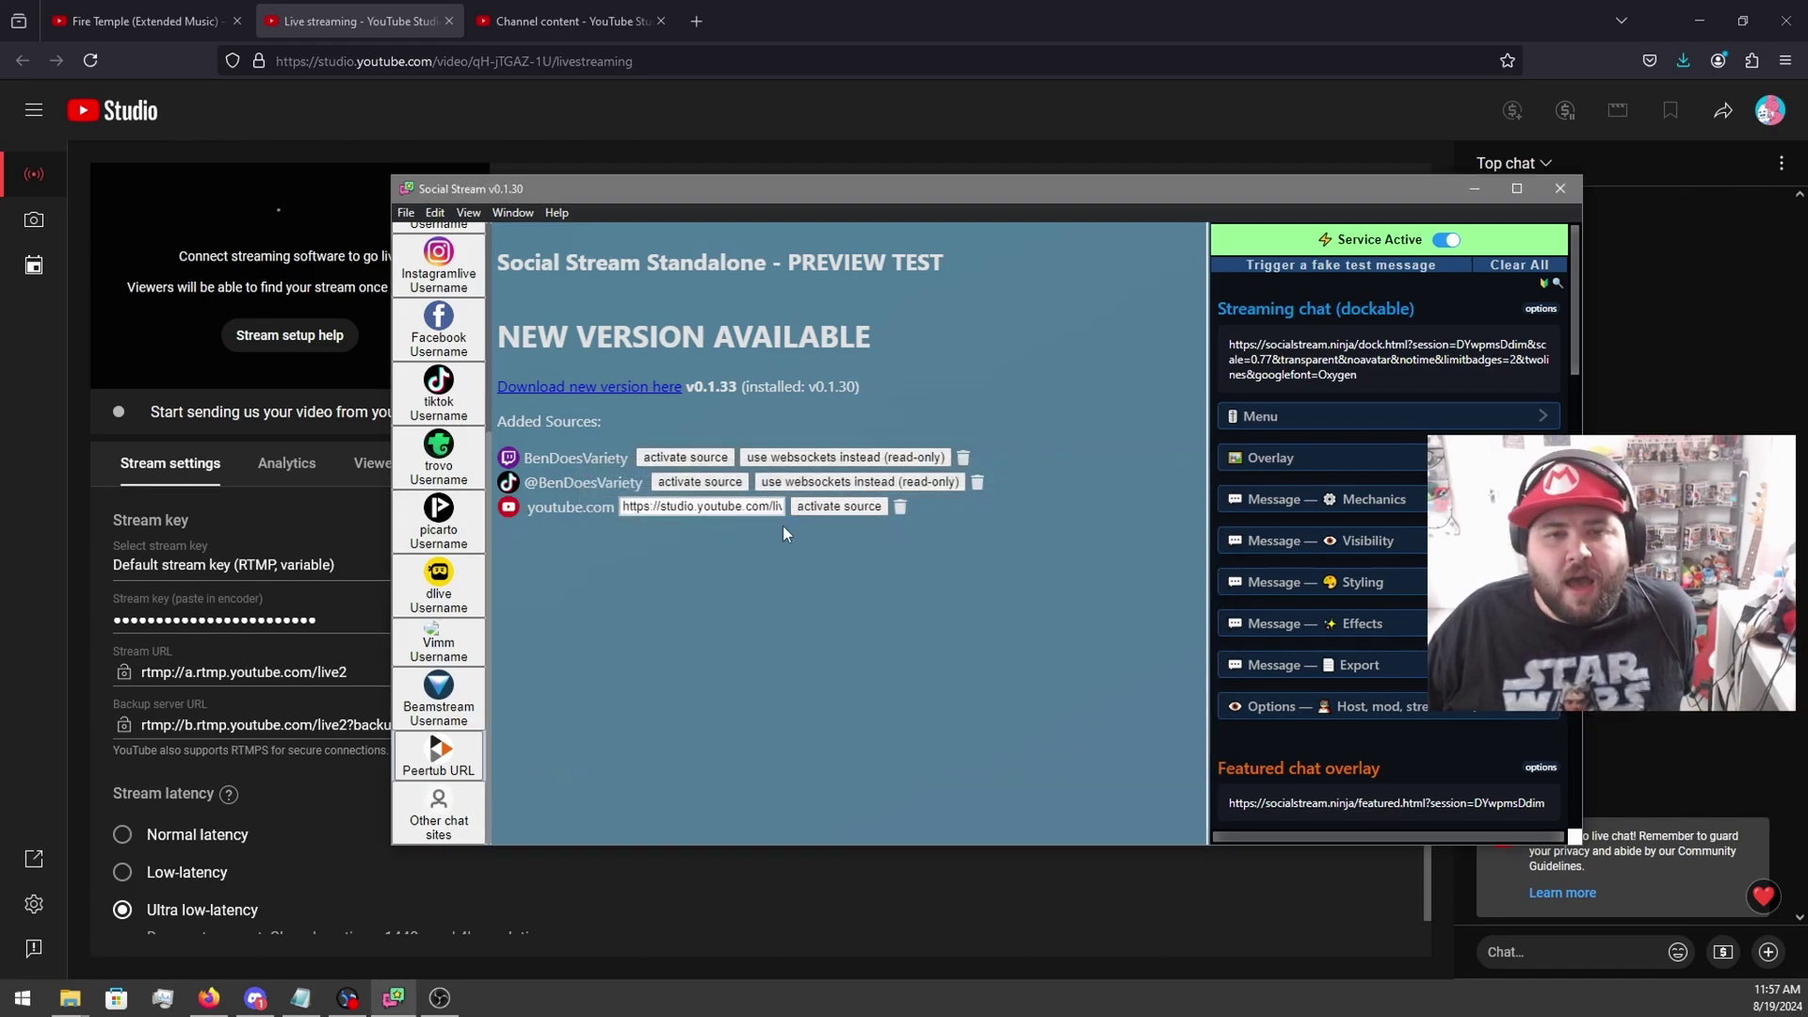
pyautogui.scroll(3, 439, 528)
# Replace the Twitch chat source with a new Twitch Username source.
pyautogui.click(963, 459)
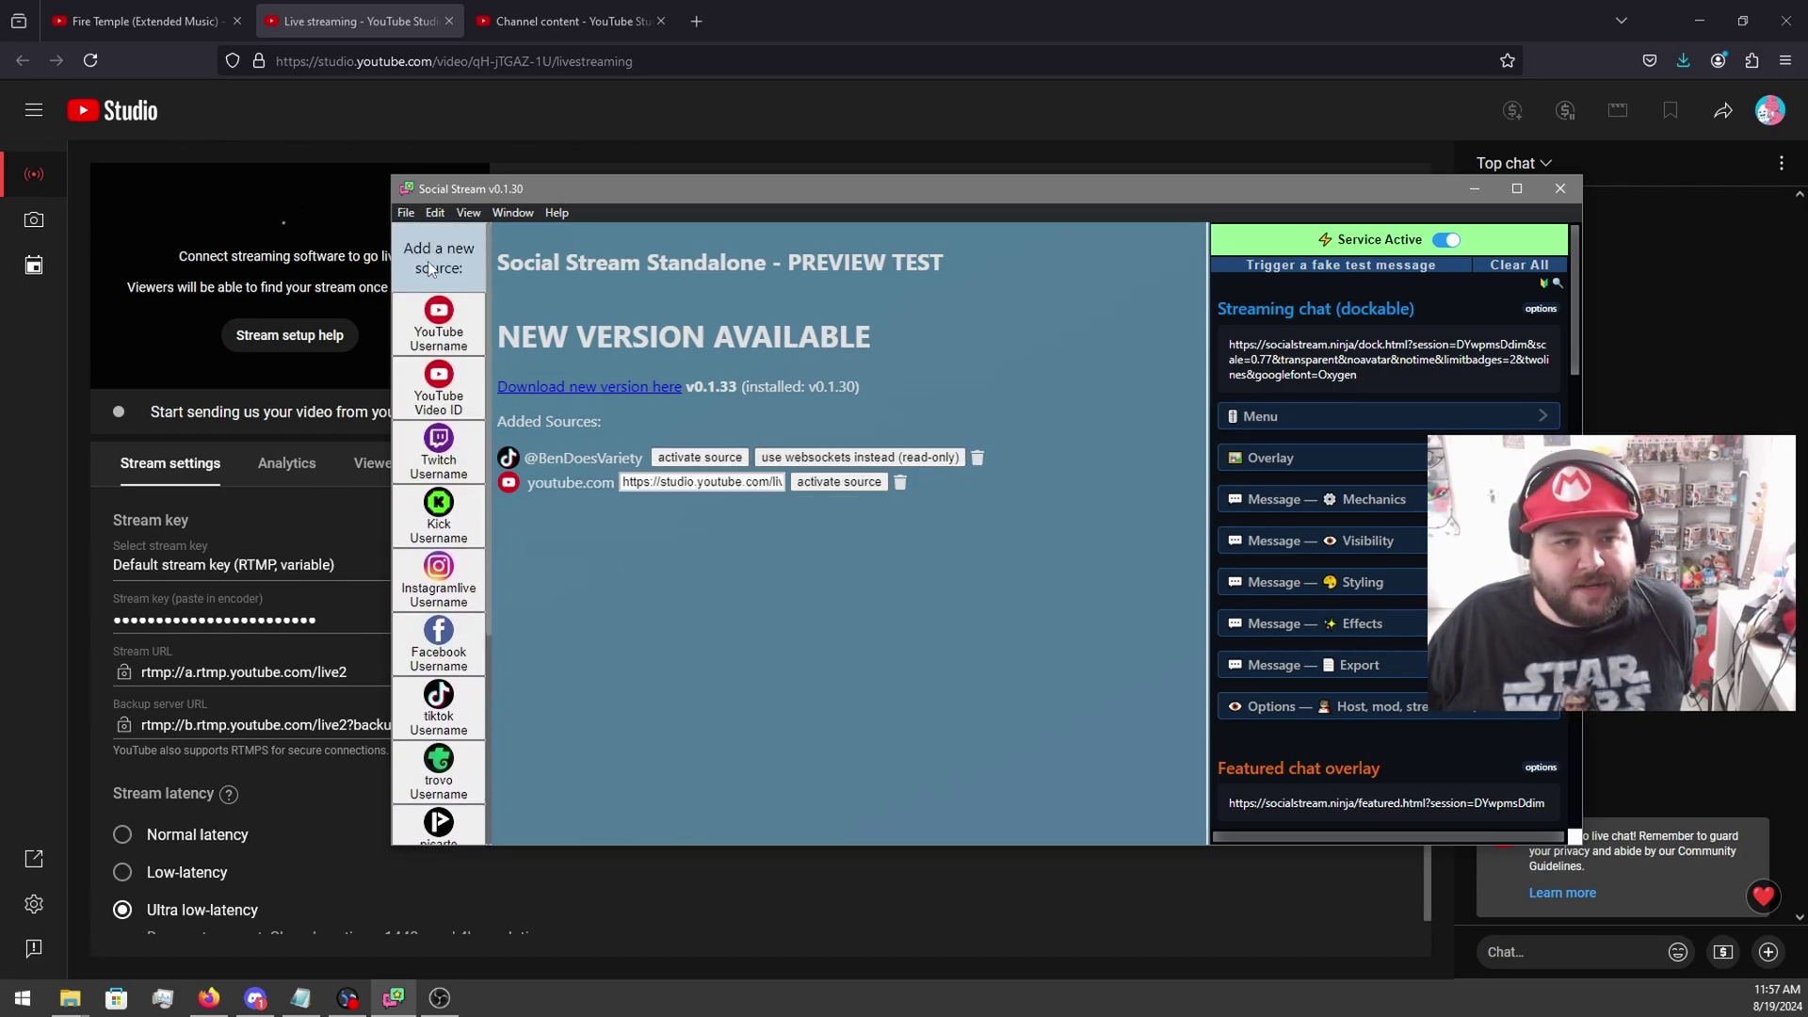
pyautogui.click(445, 448)
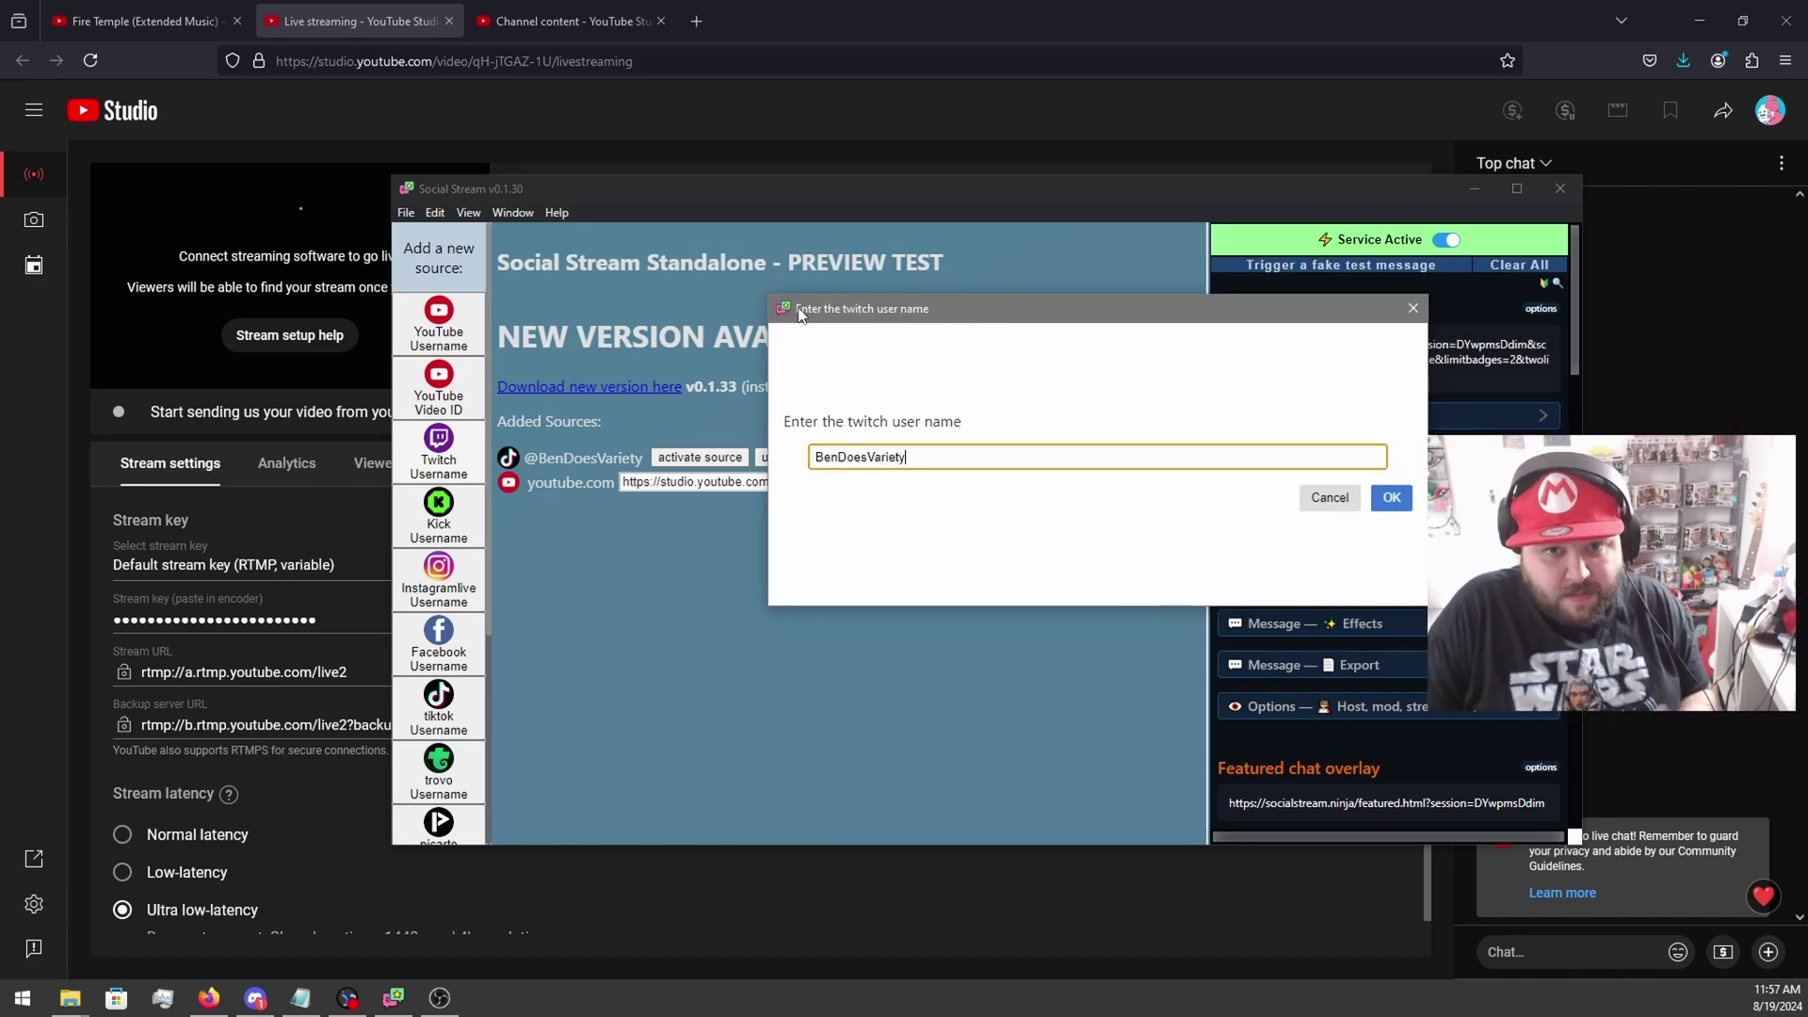
pyautogui.click(1168, 466)
pyautogui.click(1392, 499)
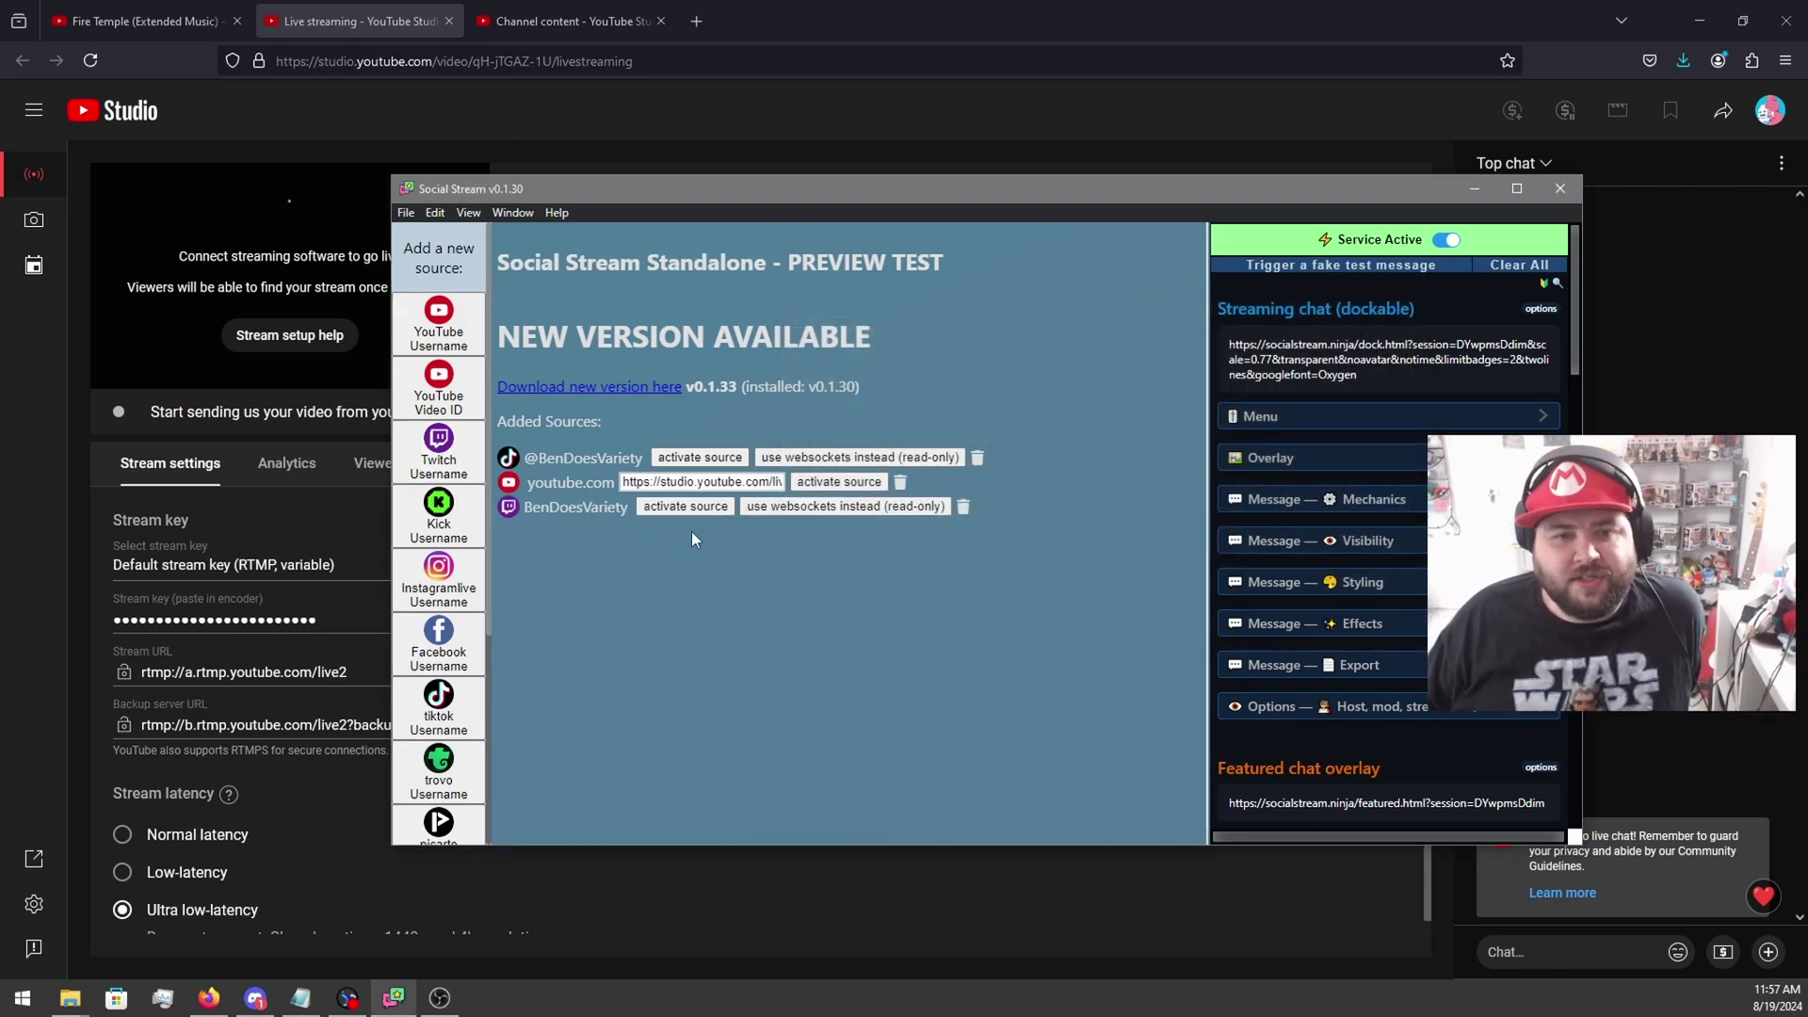
# Replace the TikTok chat source with a new TikTok Username source.
pyautogui.click(979, 458)
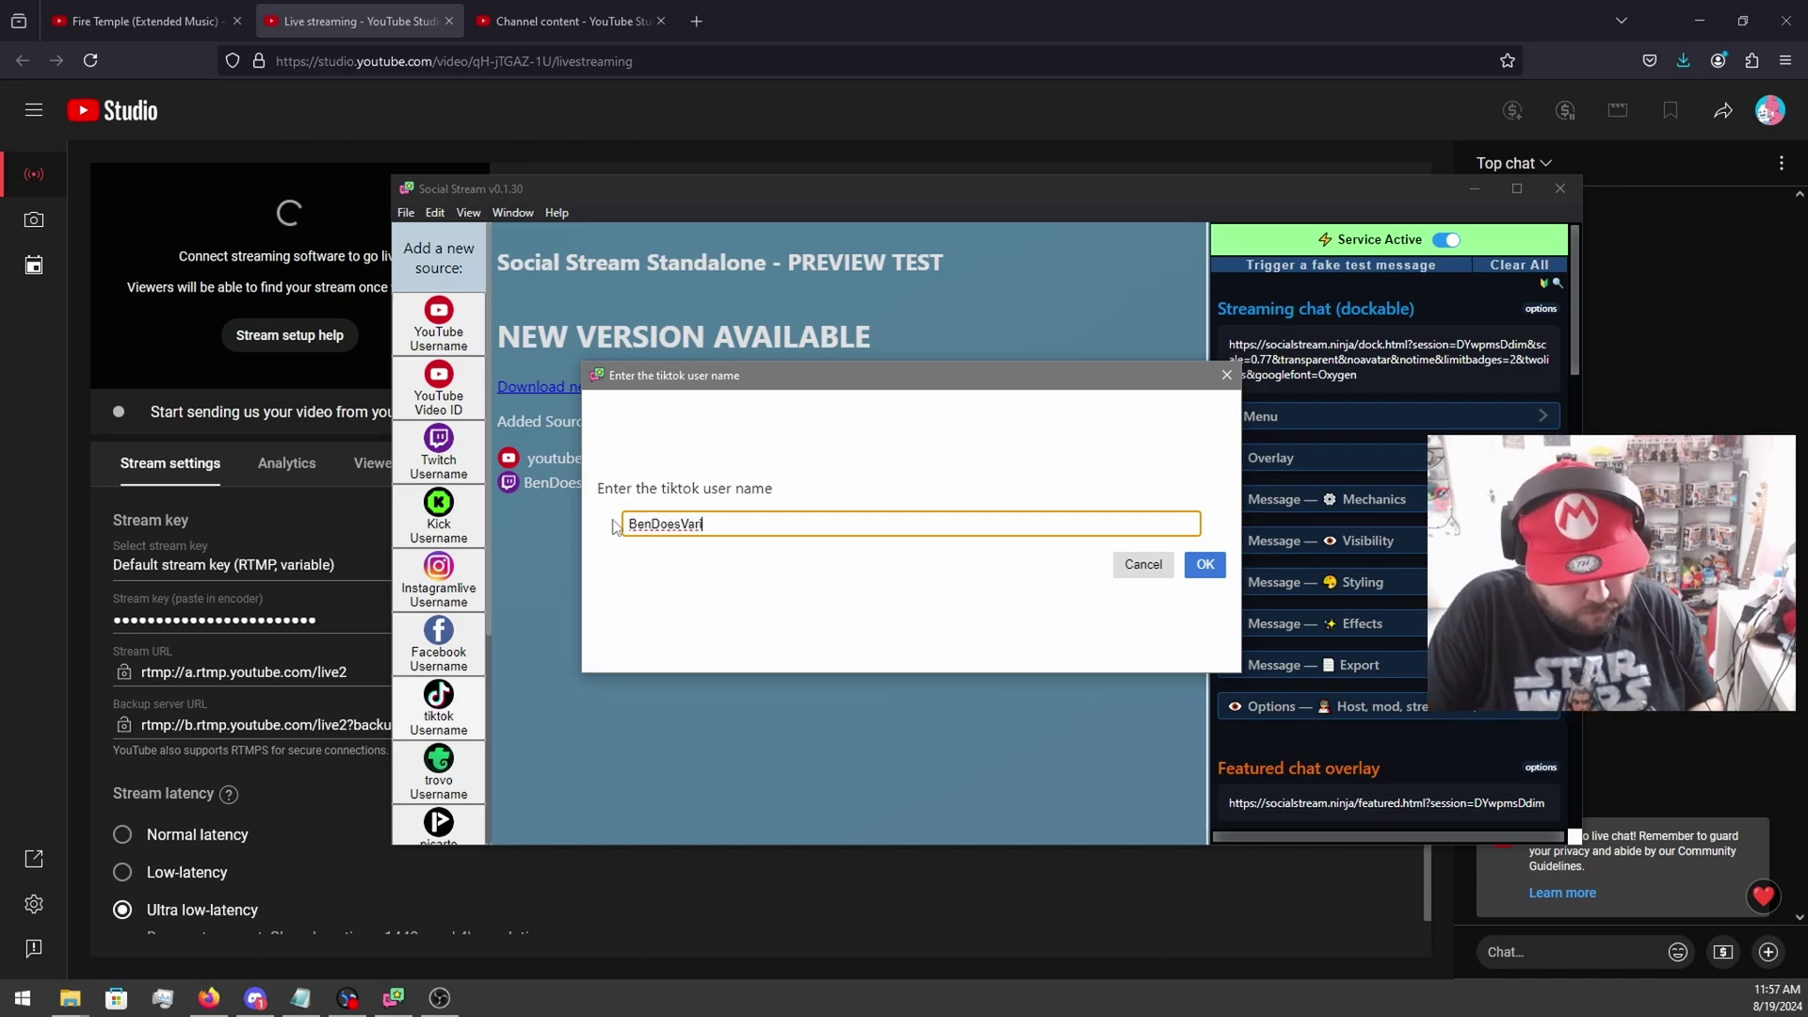
pyautogui.click(1221, 574)
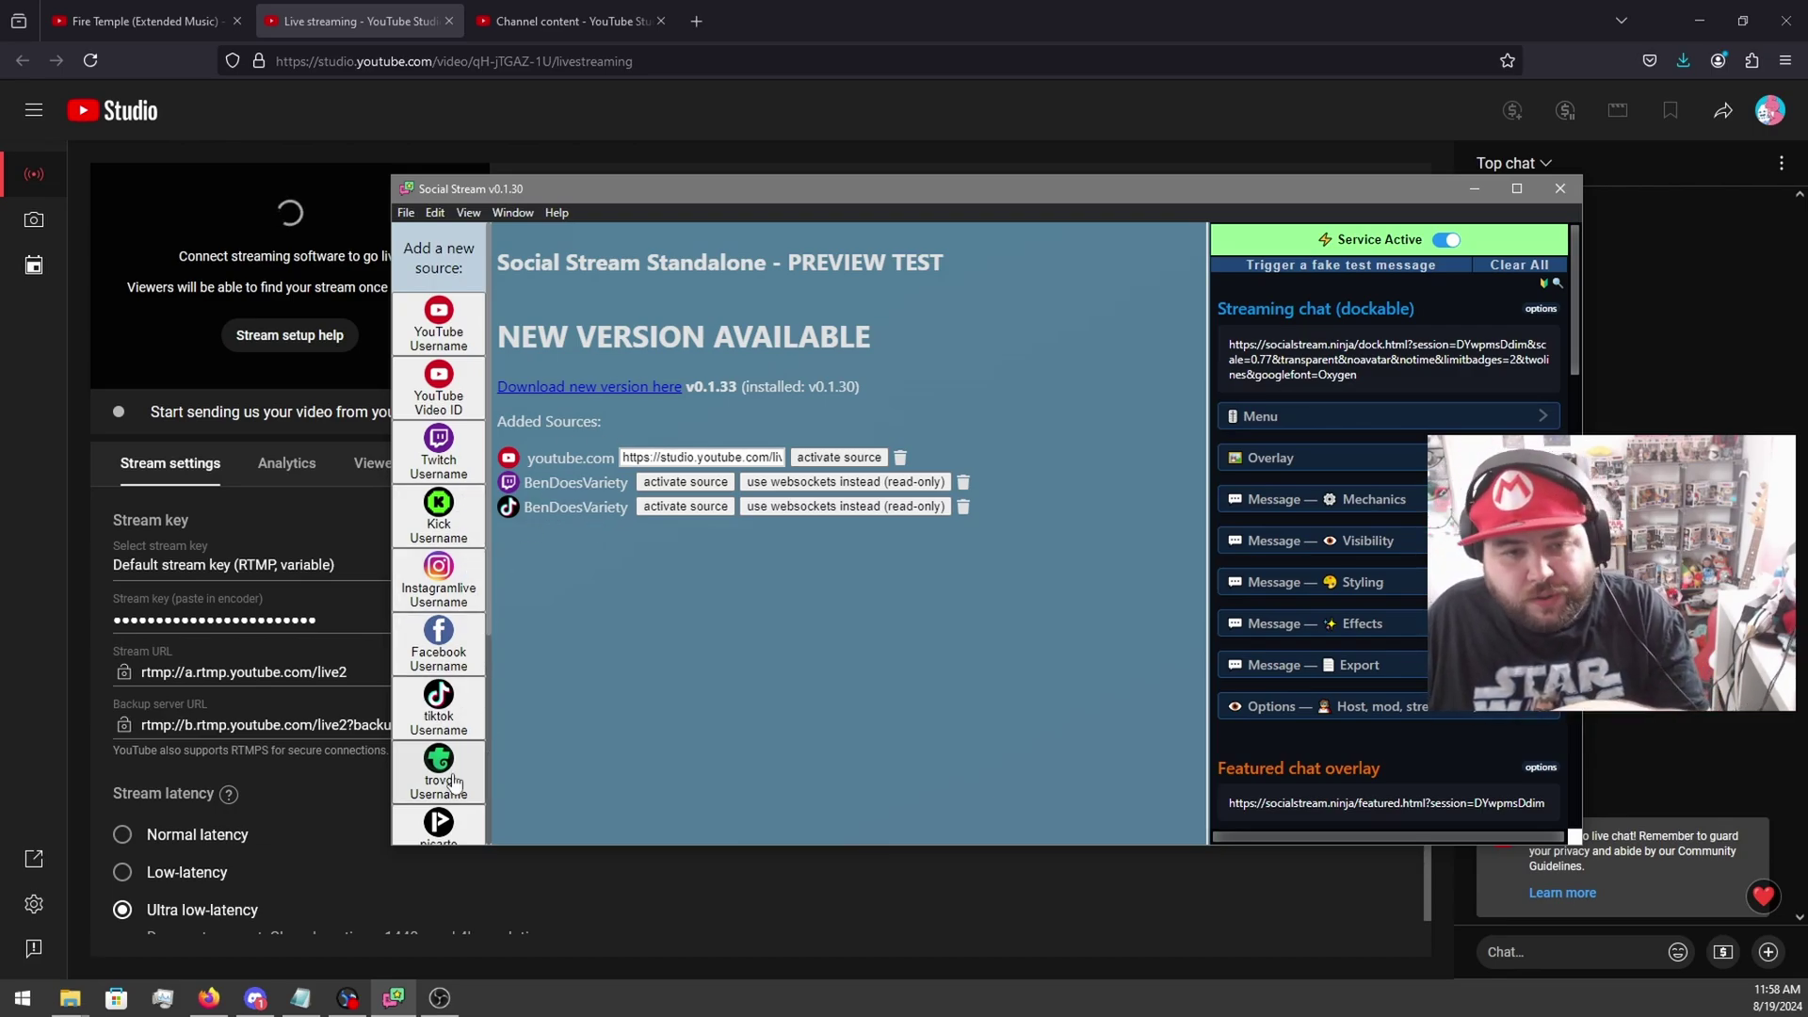
pyautogui.scroll(-3, 474, 612)
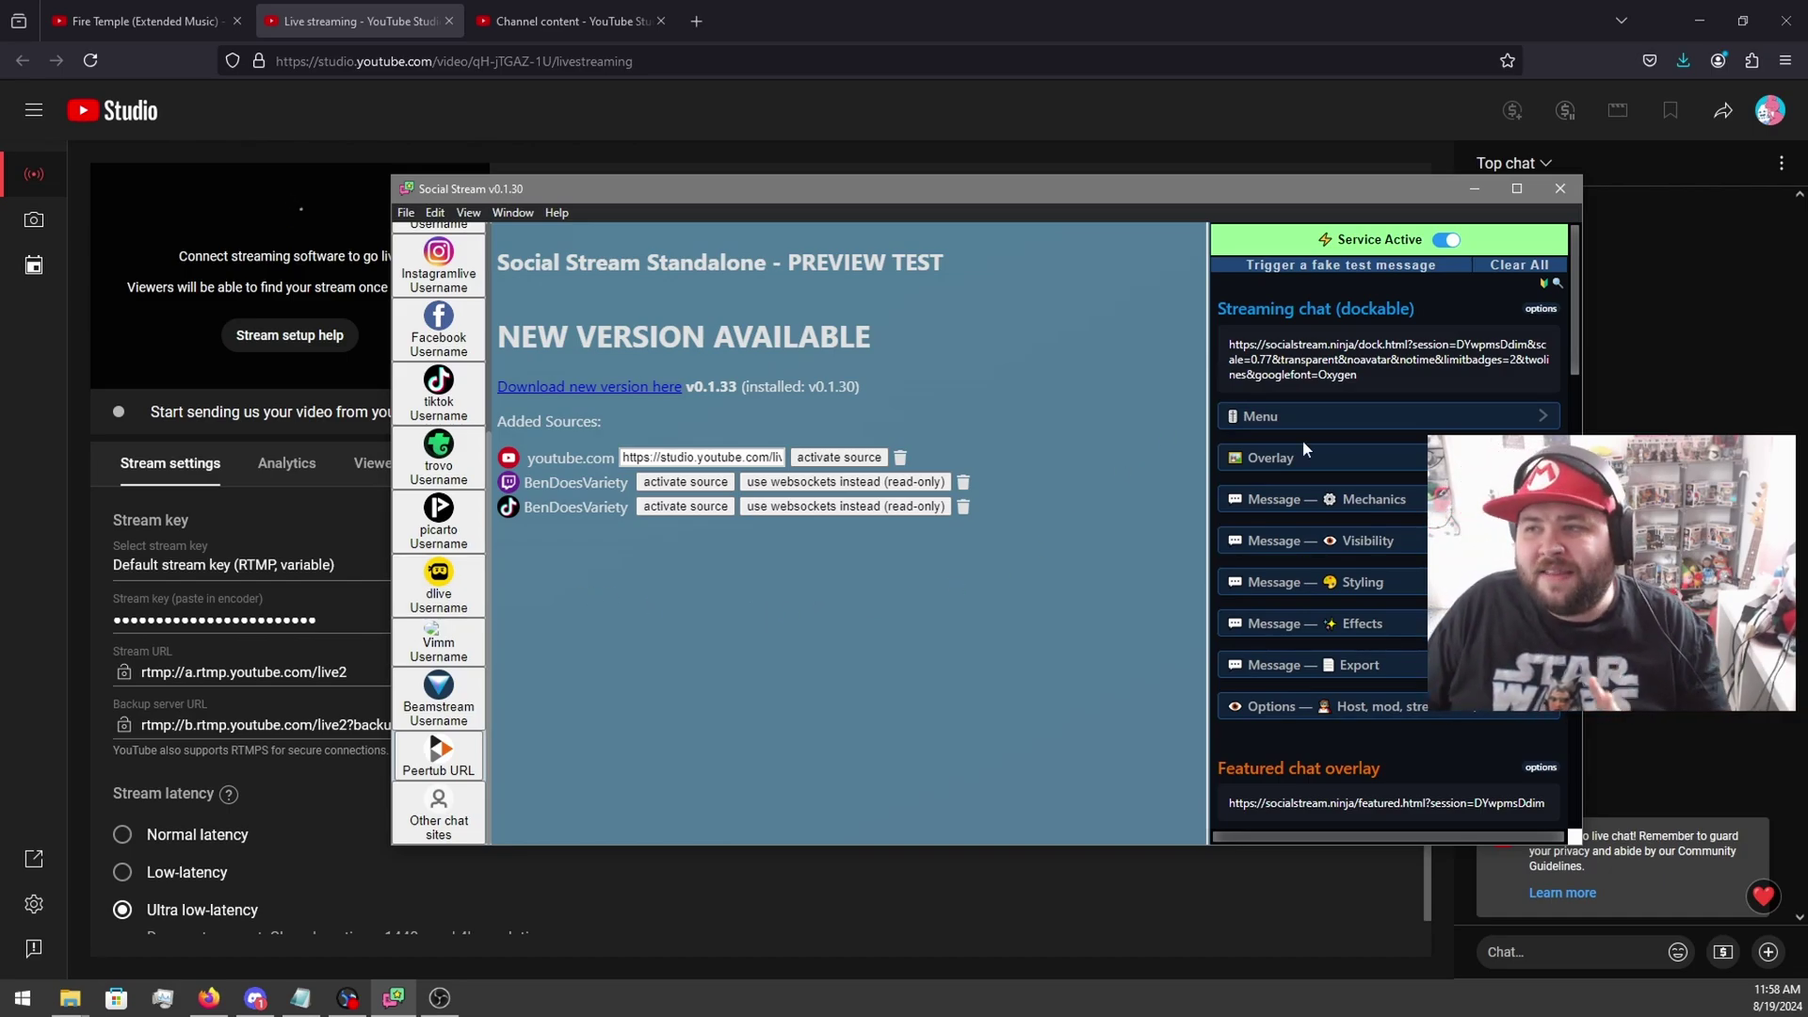
# Move OBS aside and copy the Streaming chat (dockable) link from Social Stream.
pyautogui.click(1700, 19)
pyautogui.hotkey('alt', 'Tab')
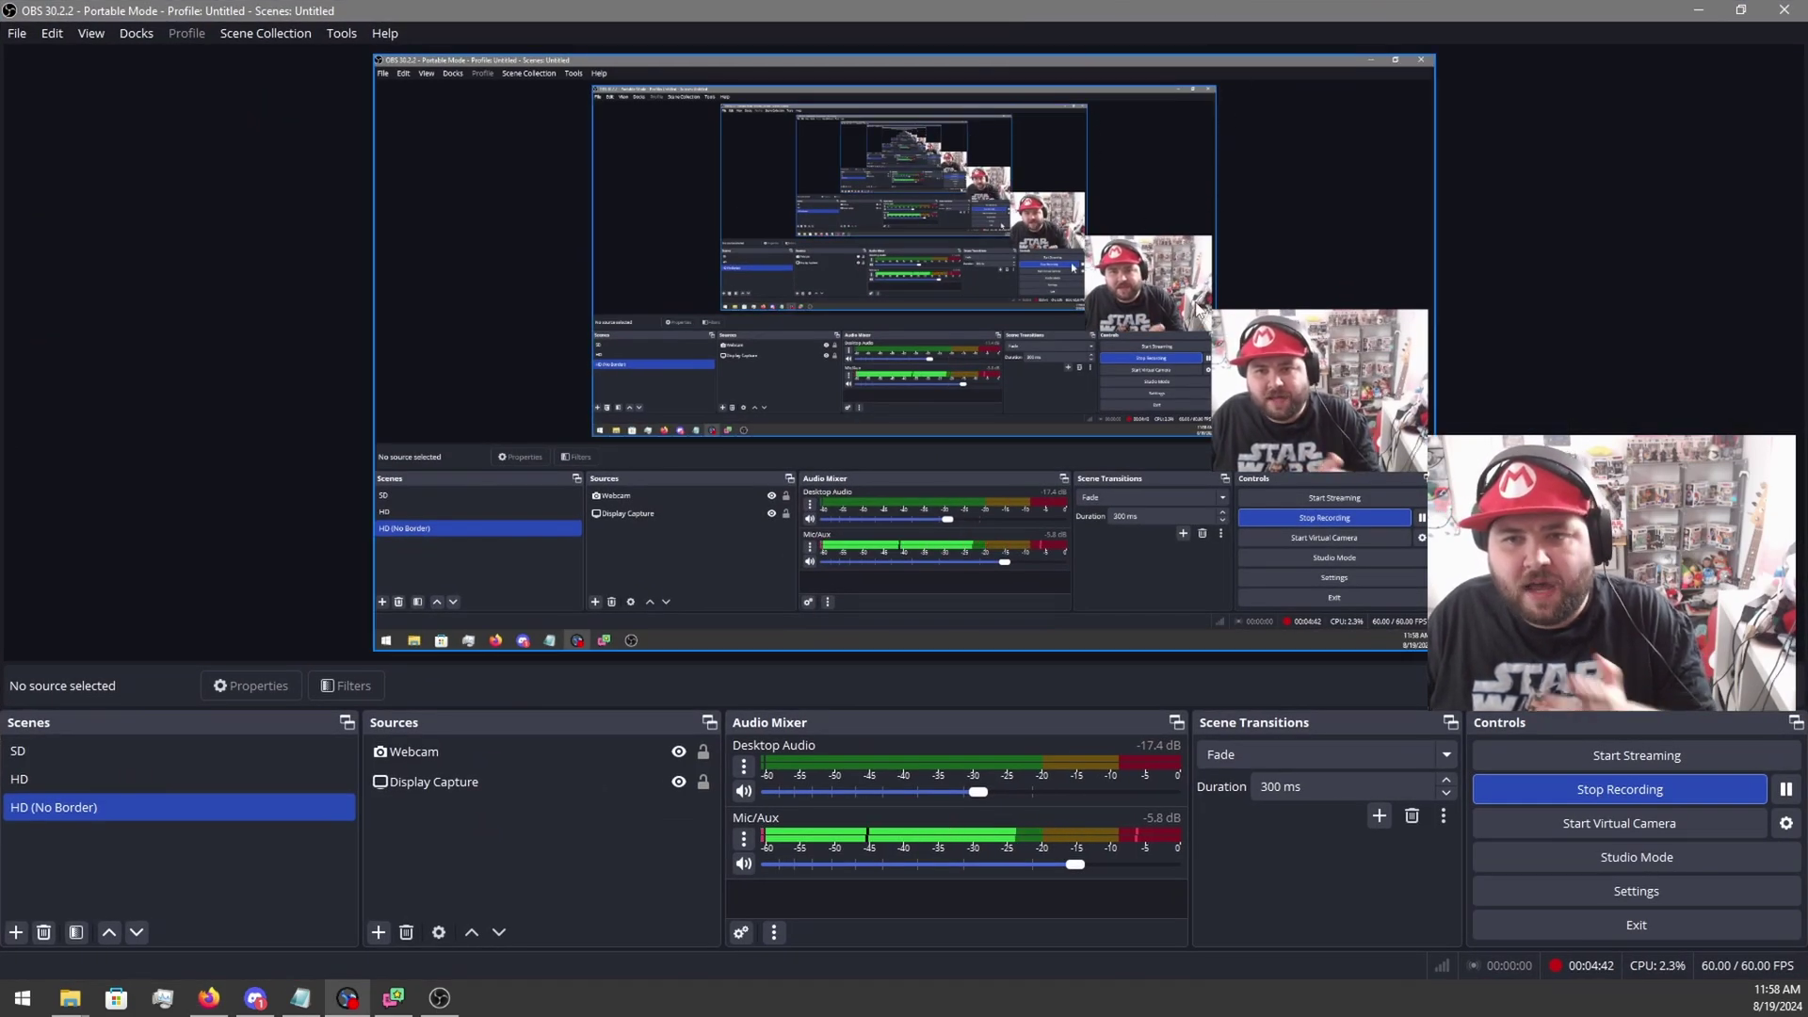
pyautogui.moveTo(1440, 10); pyautogui.dragTo(1770, 2)
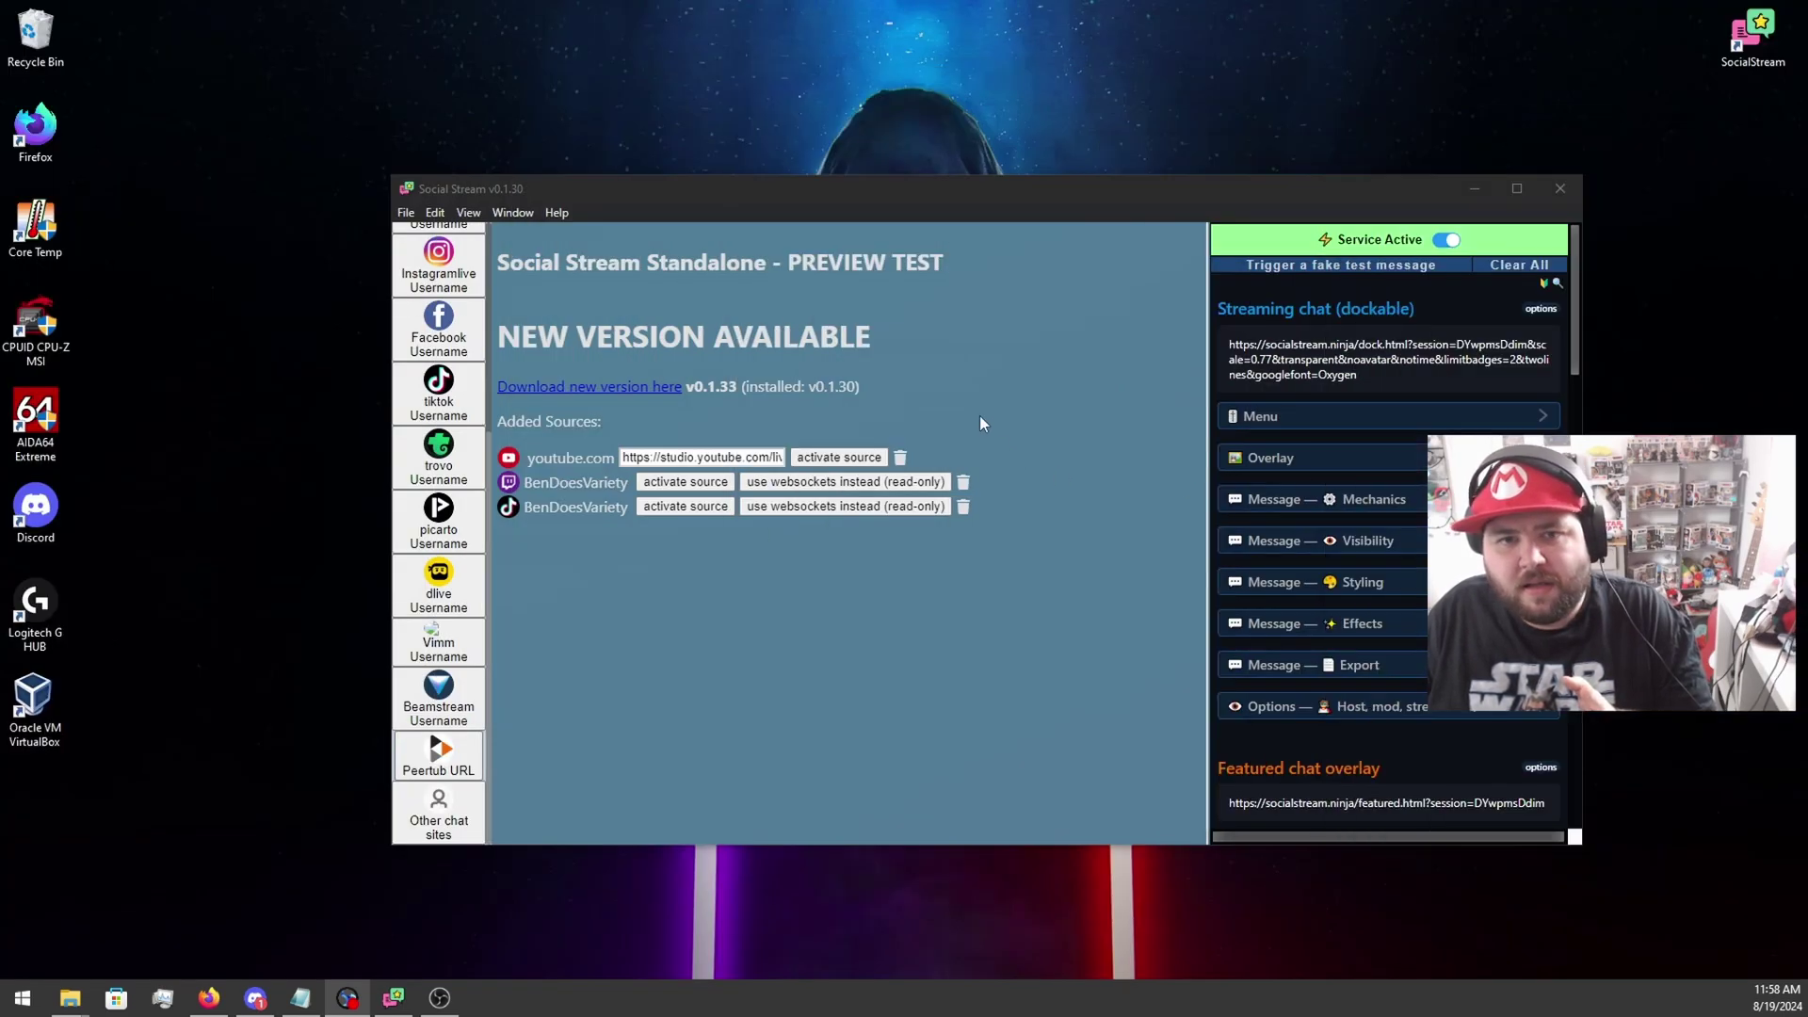
pyautogui.rightClick(1259, 359)
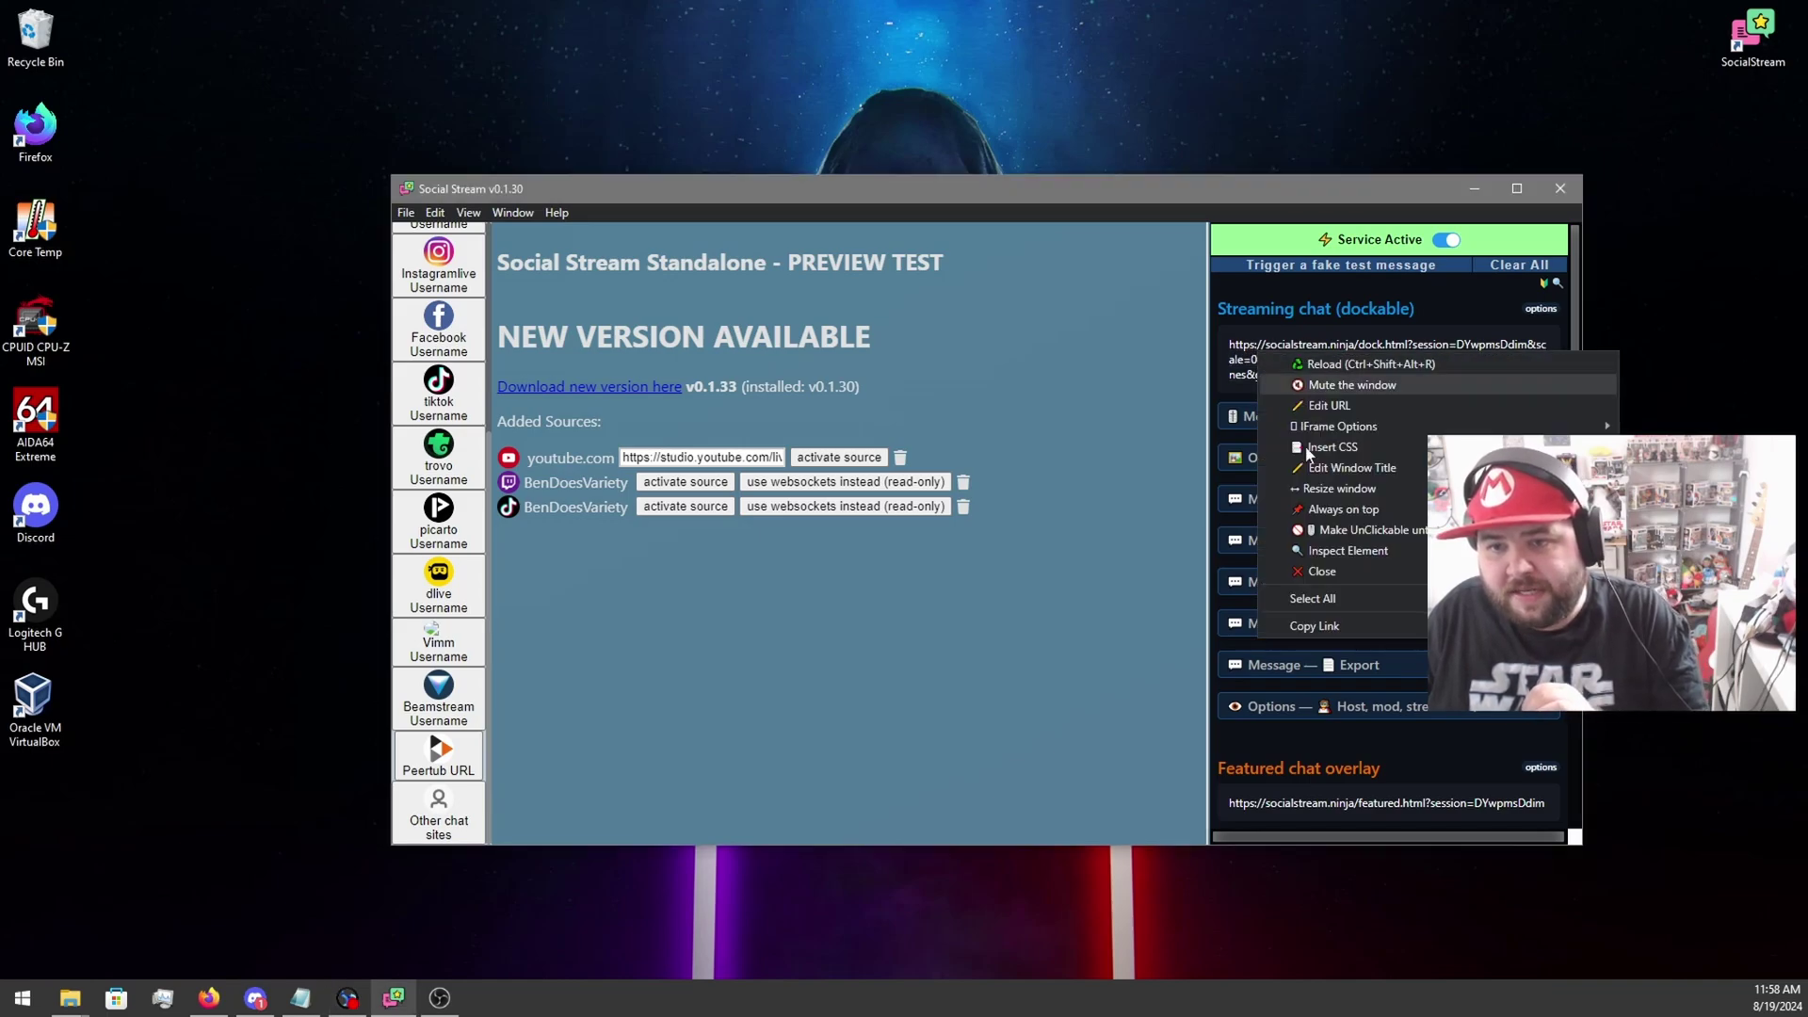
pyautogui.click(1329, 625)
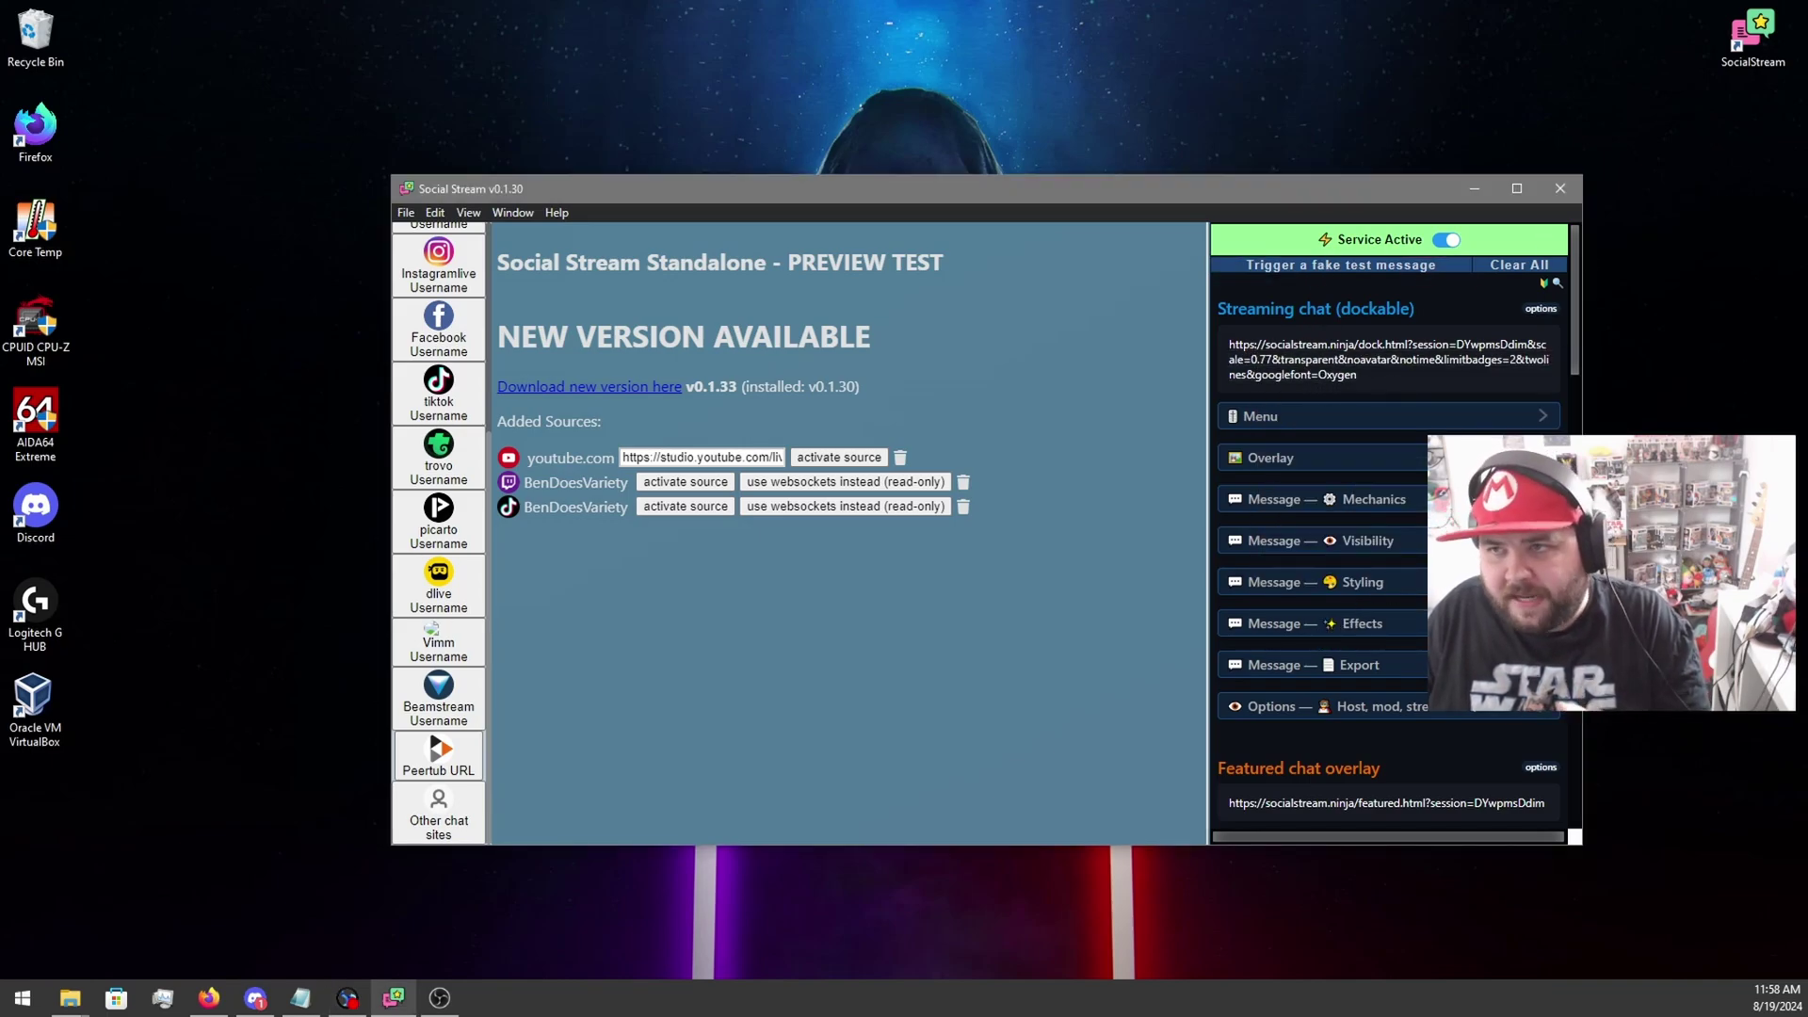
# Bring OBS back in front and reposition its window over the desktop.
pyautogui.hotkey('alt', 'Tab')
pyautogui.moveTo(675, 5); pyautogui.dragTo(674, 1)
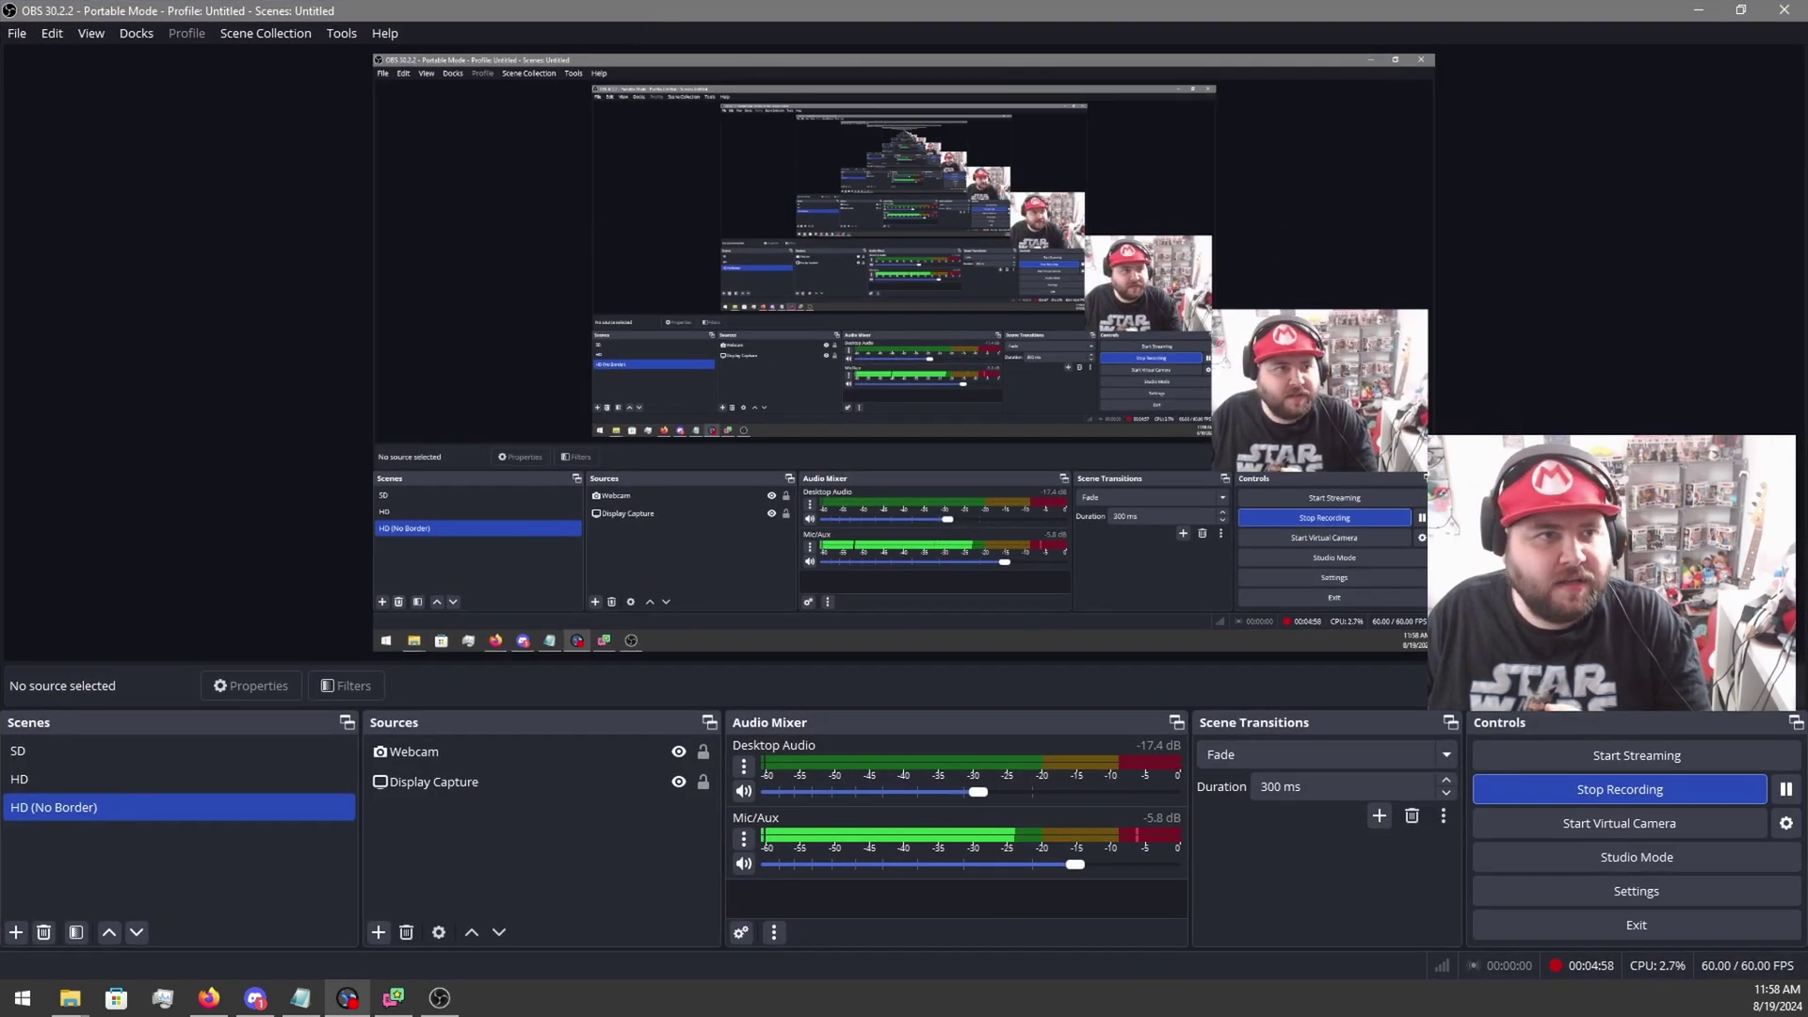
pyautogui.moveTo(566, 10); pyautogui.dragTo(1254, 275)
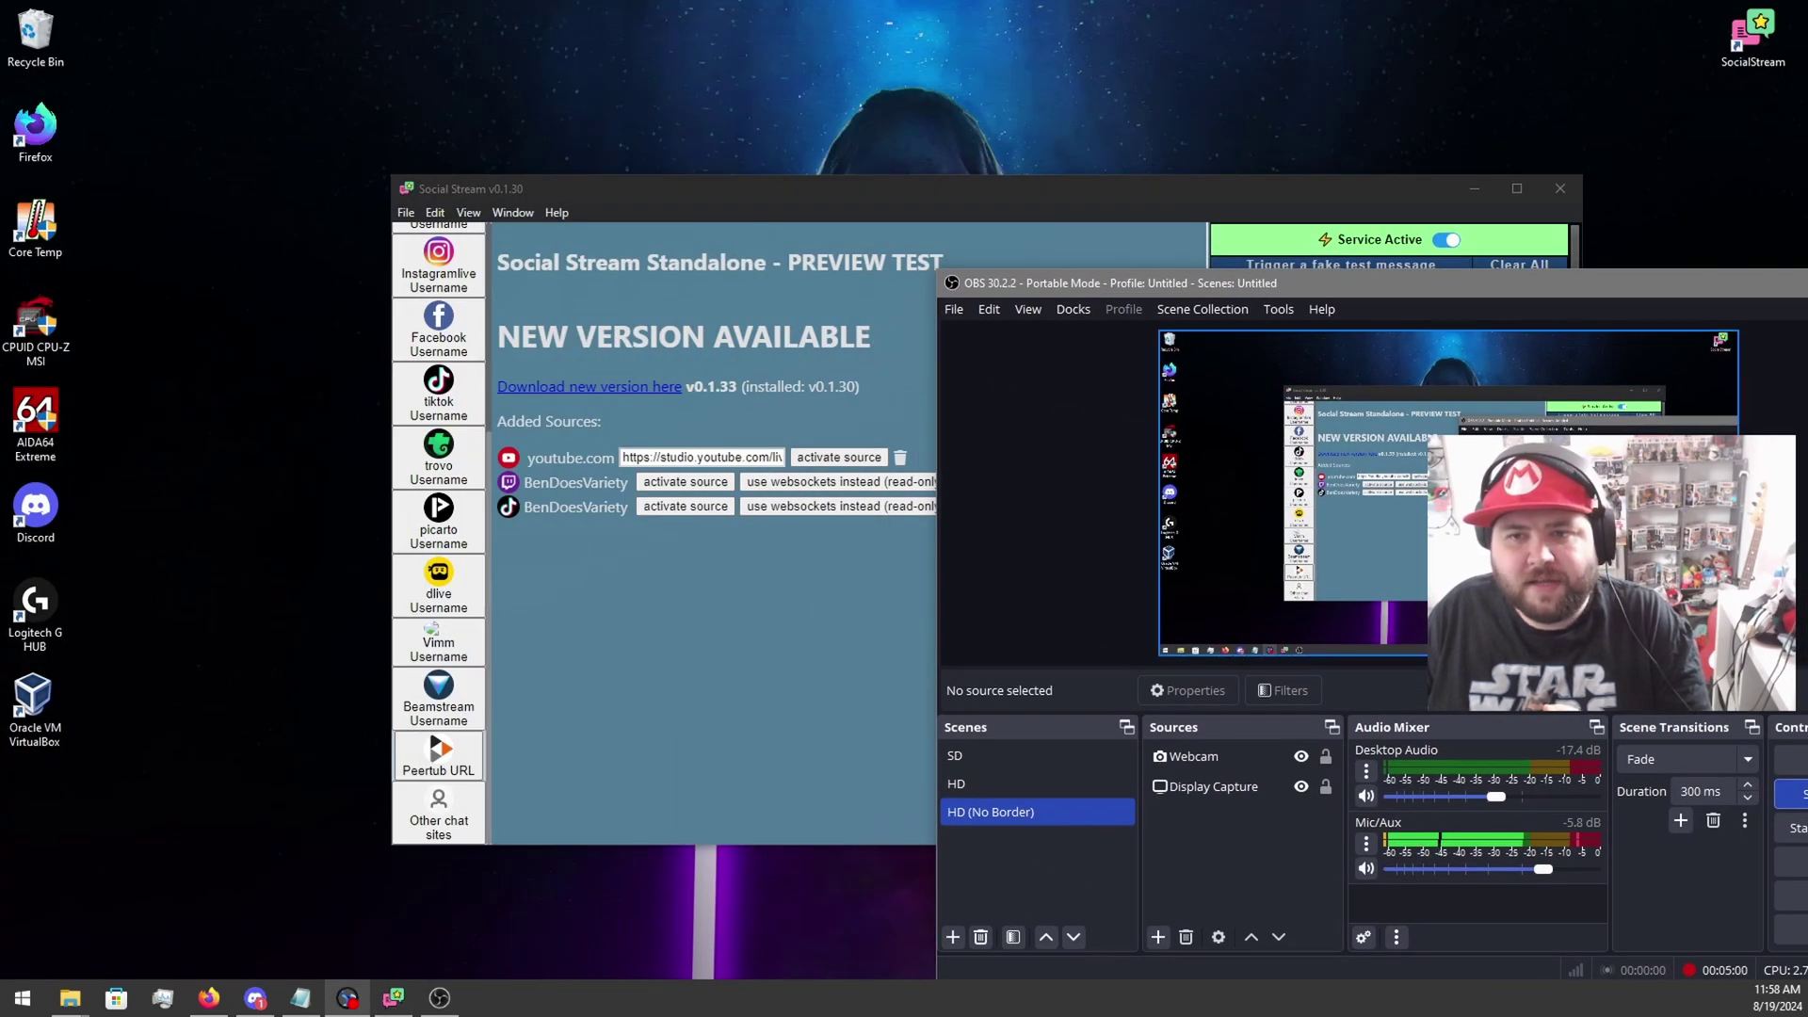
# Turn off OBS's Enable Preview and maximize the window.
pyautogui.rightClick(1049, 469)
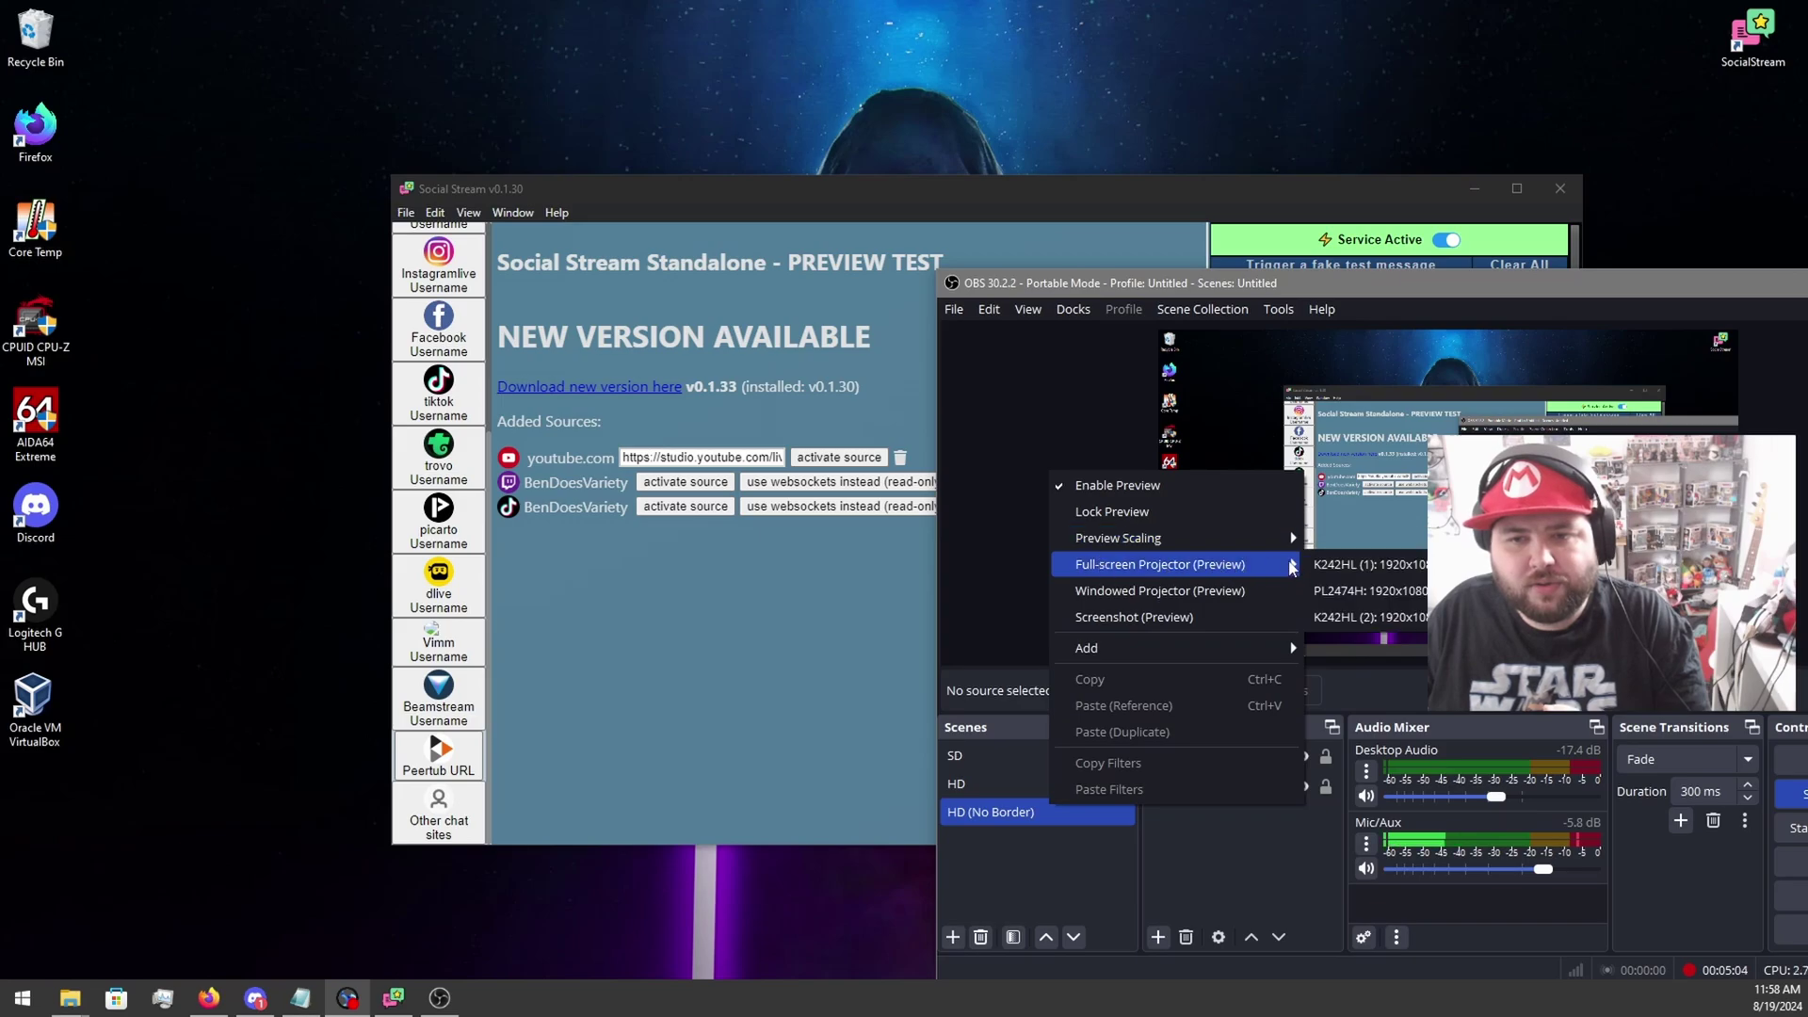
pyautogui.click(1137, 487)
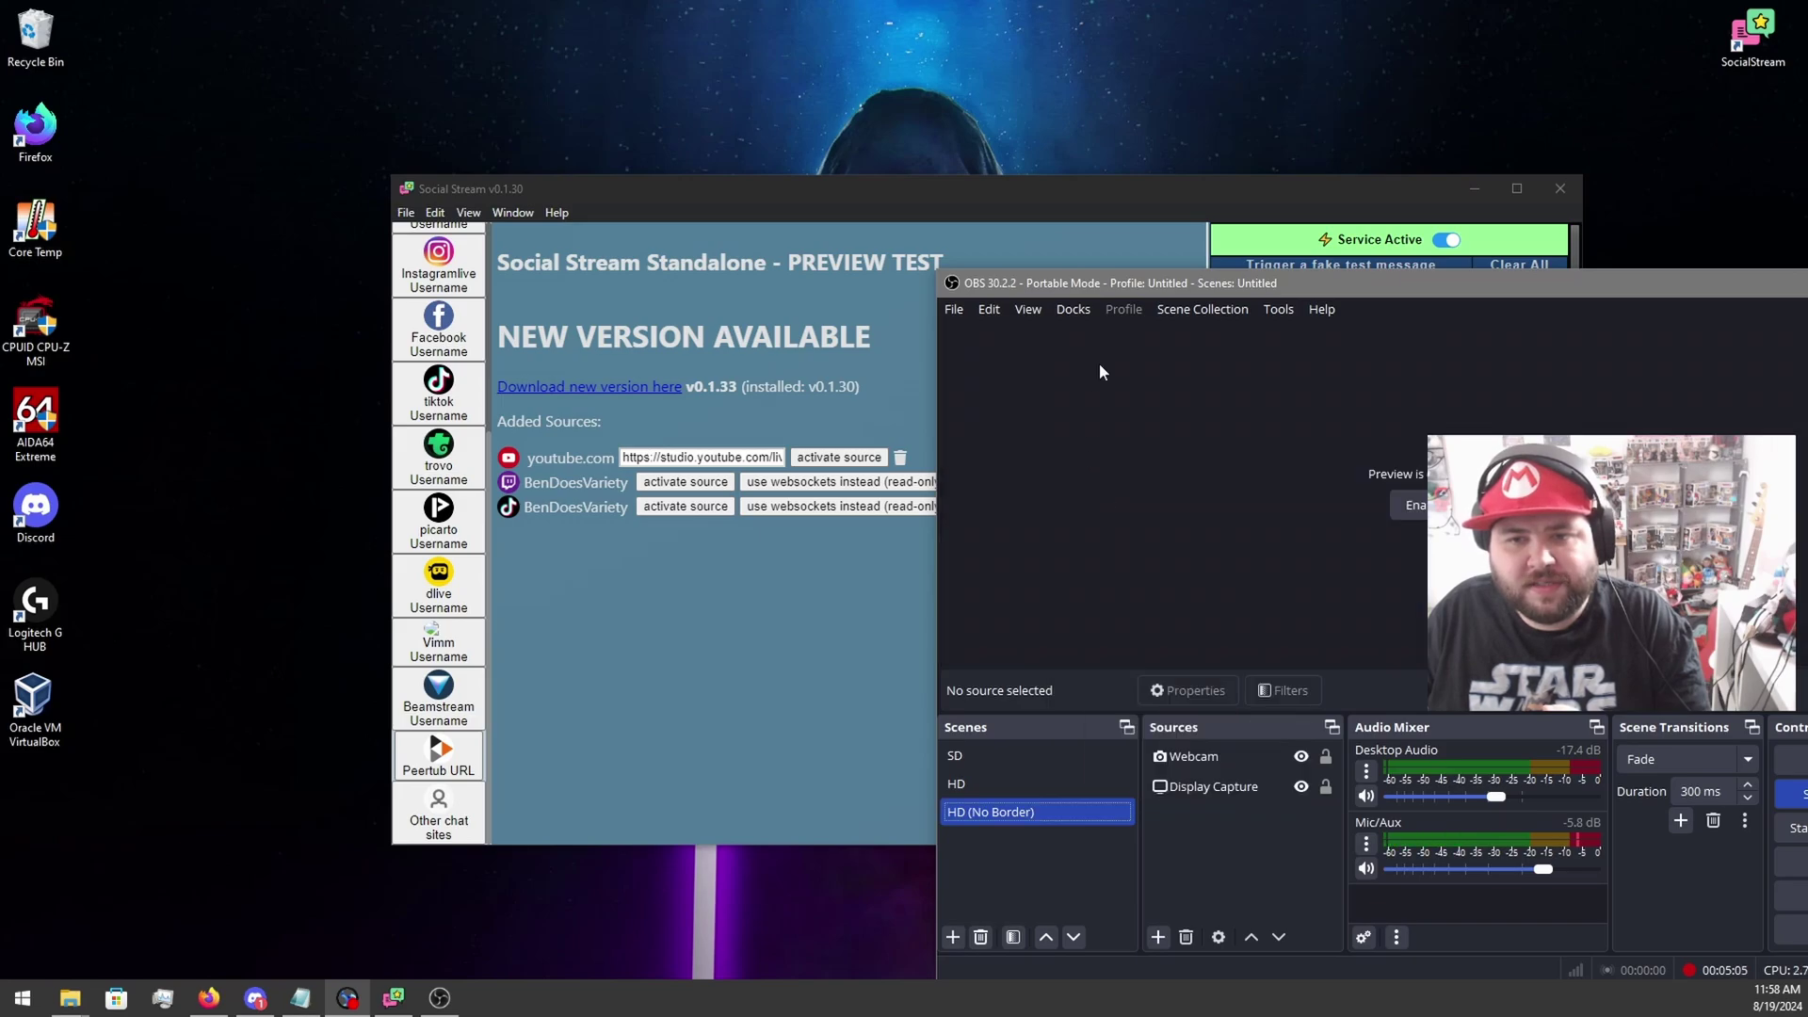
pyautogui.doubleClick(1116, 280)
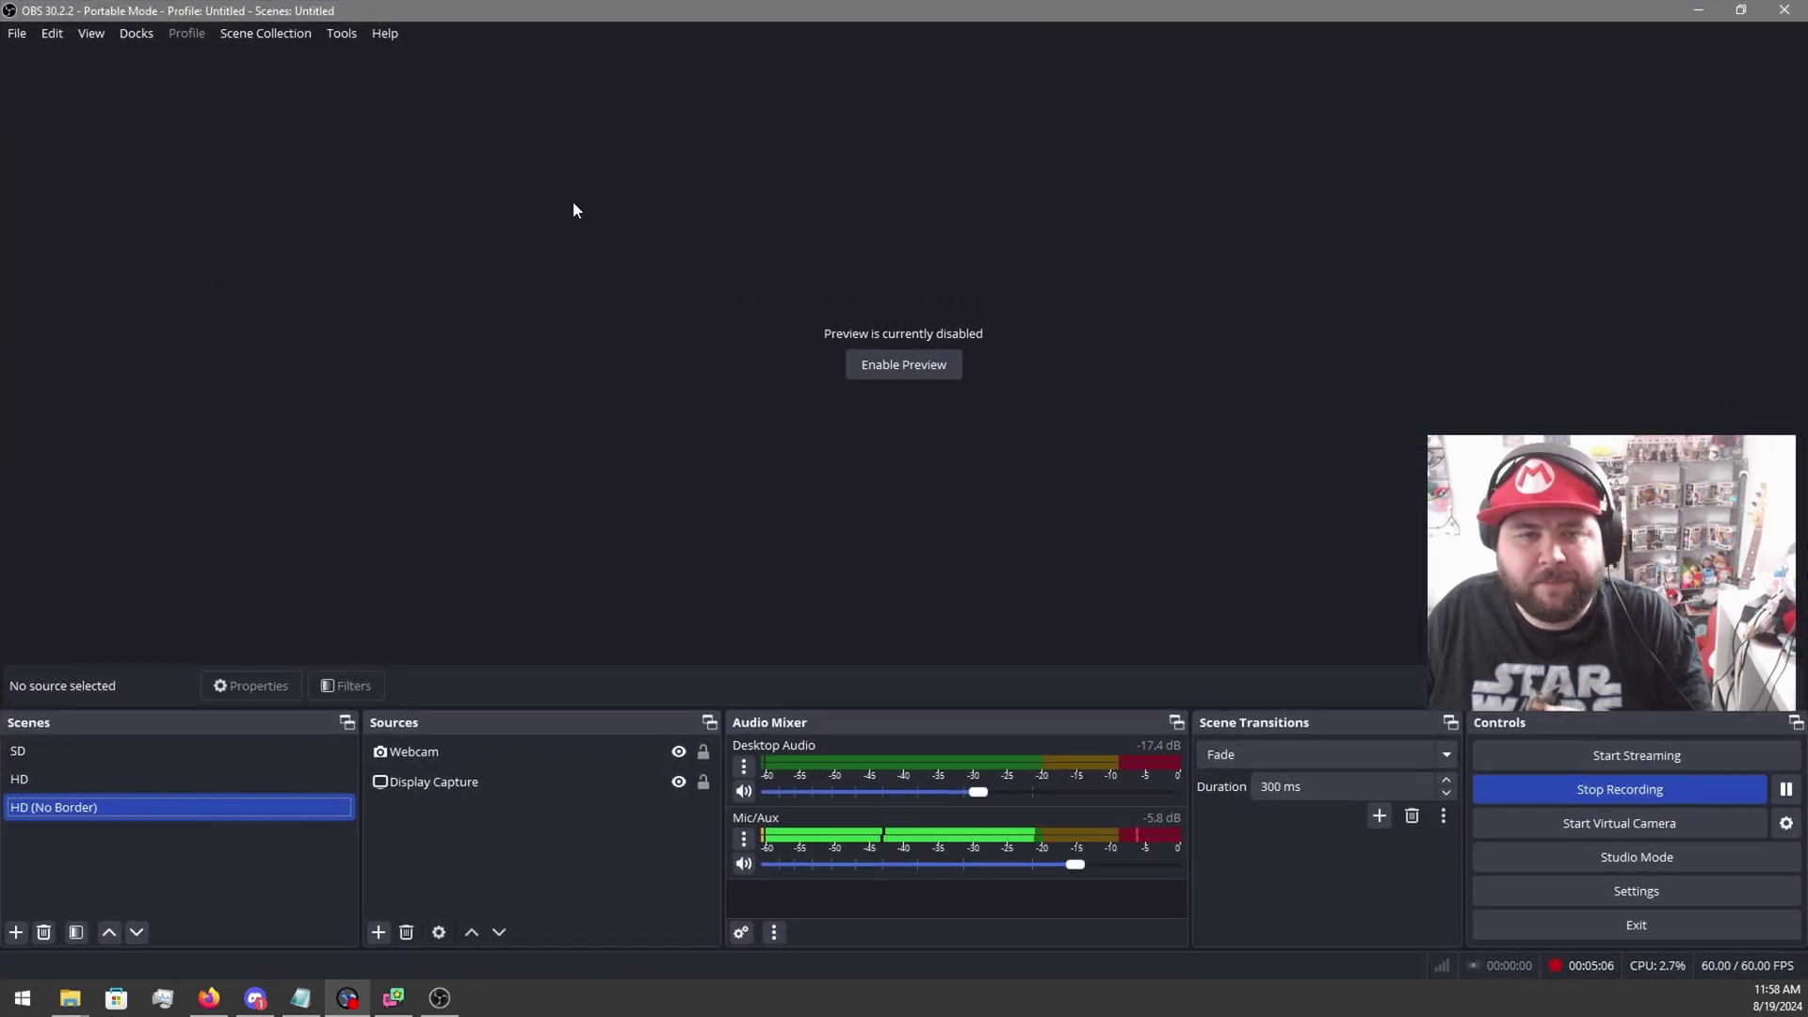
# Create a custom browser dock named Chat with the pasted chat link, docked on the left.
pyautogui.click(137, 33)
pyautogui.click(156, 141)
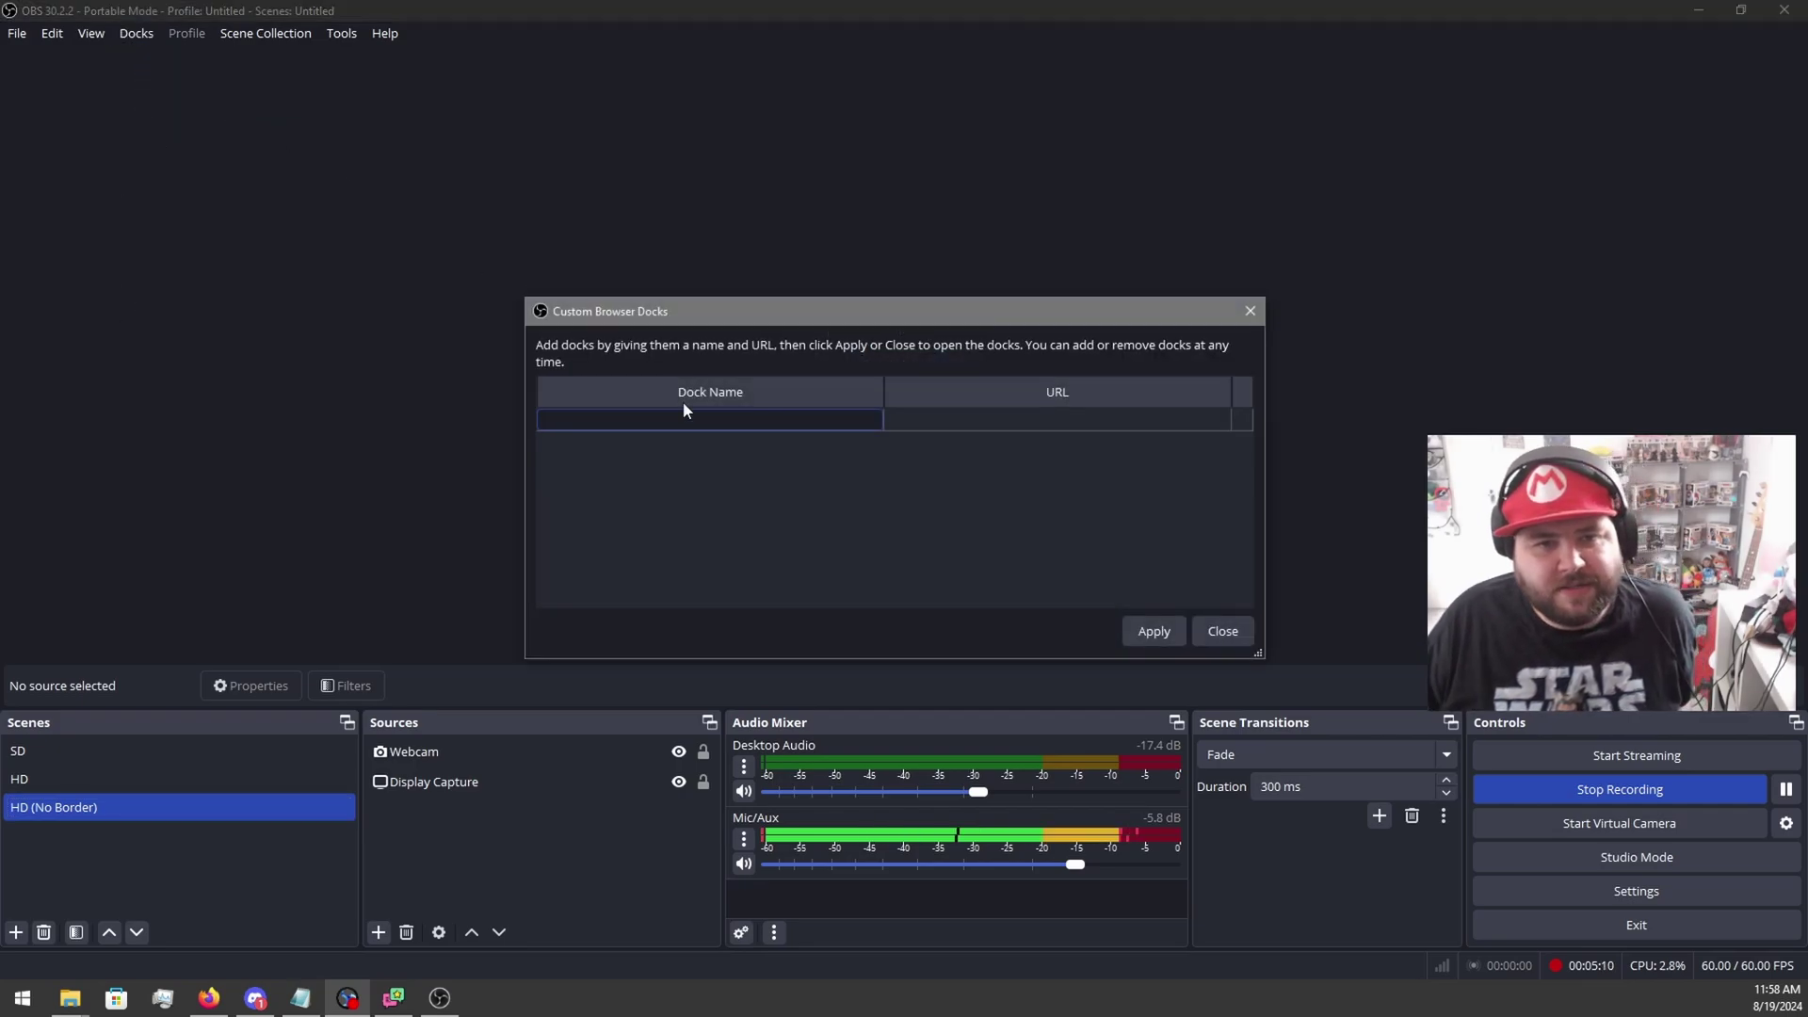
pyautogui.click(677, 416)
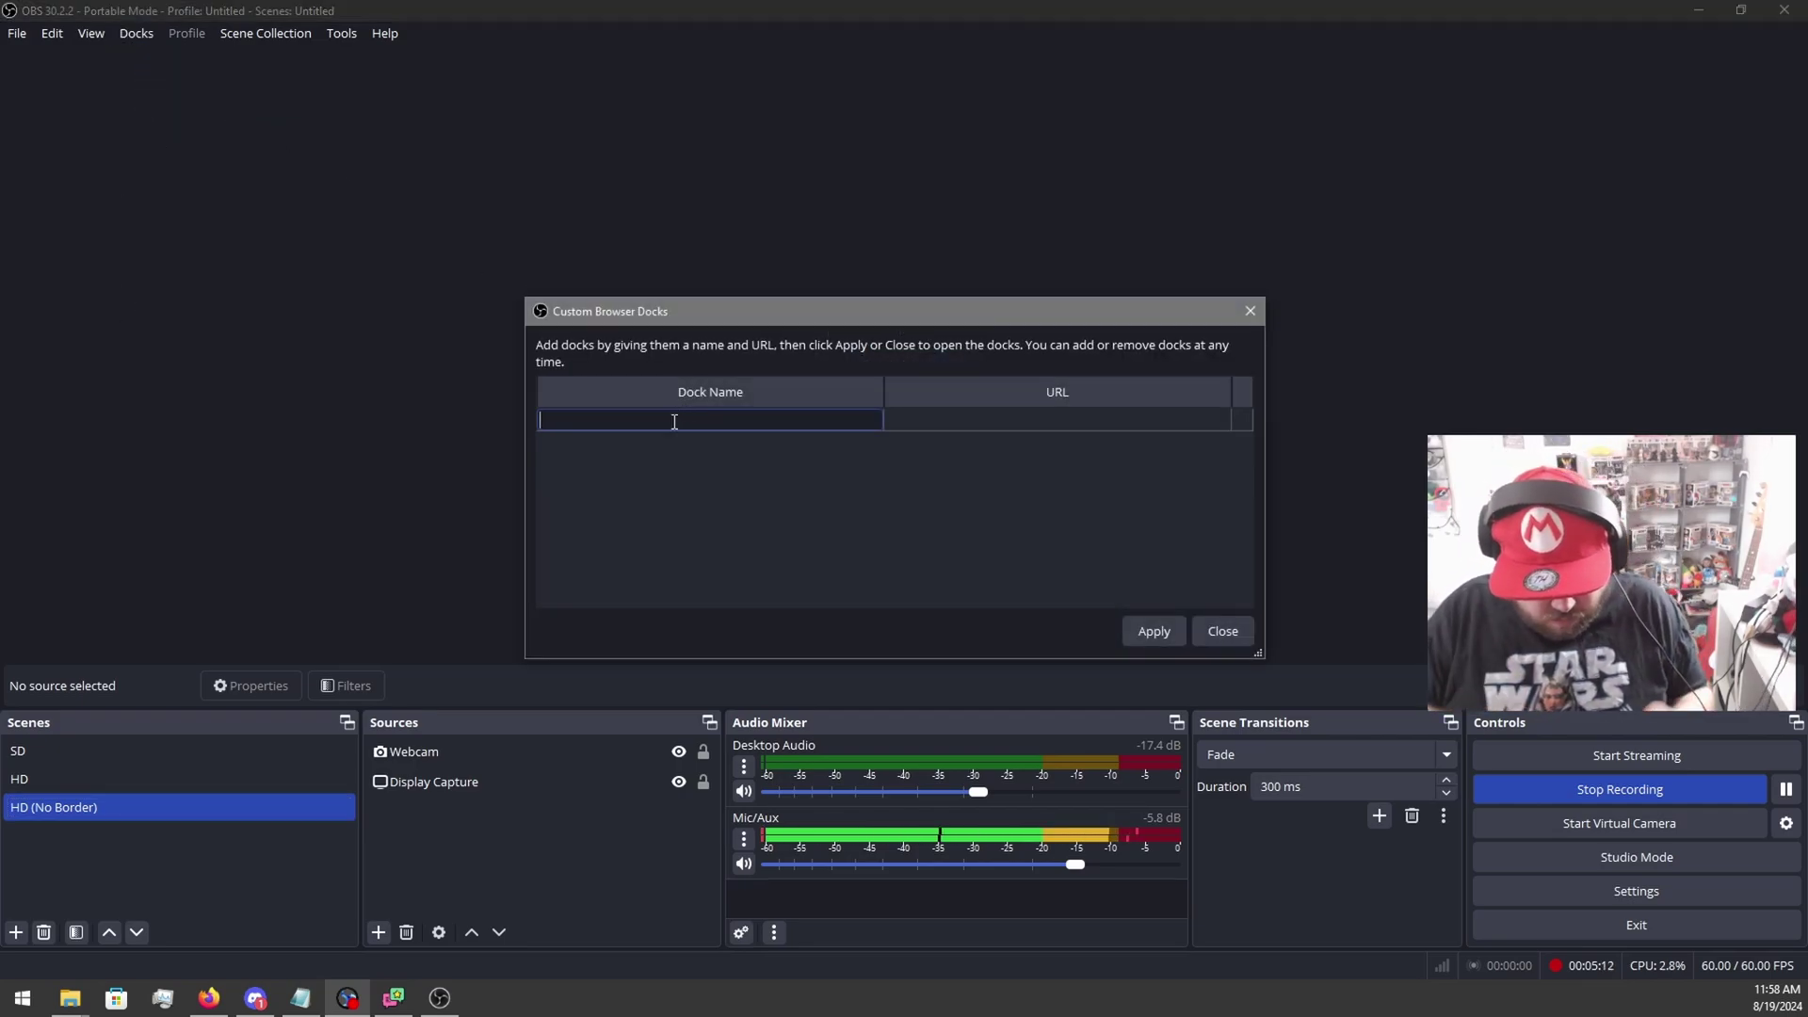
pyautogui.write('Chya')
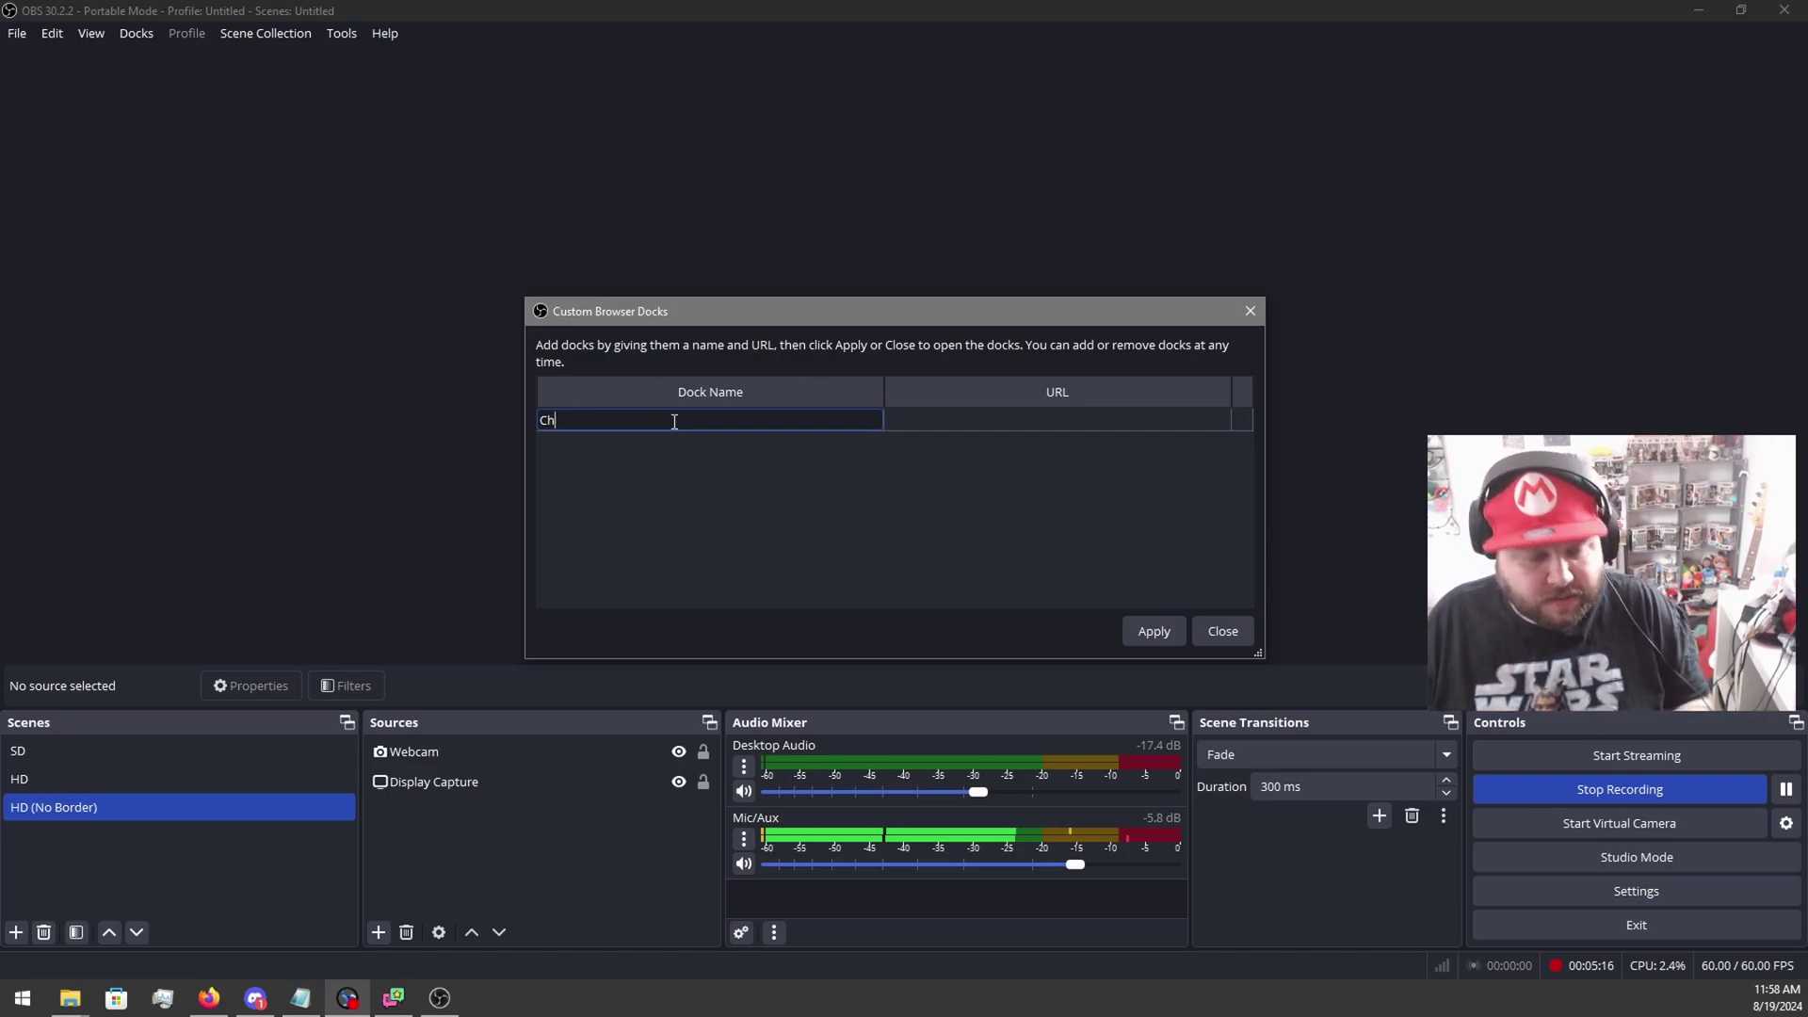
pyautogui.click(963, 421)
pyautogui.hotkey('ctrl', 'v')
pyautogui.click(1156, 631)
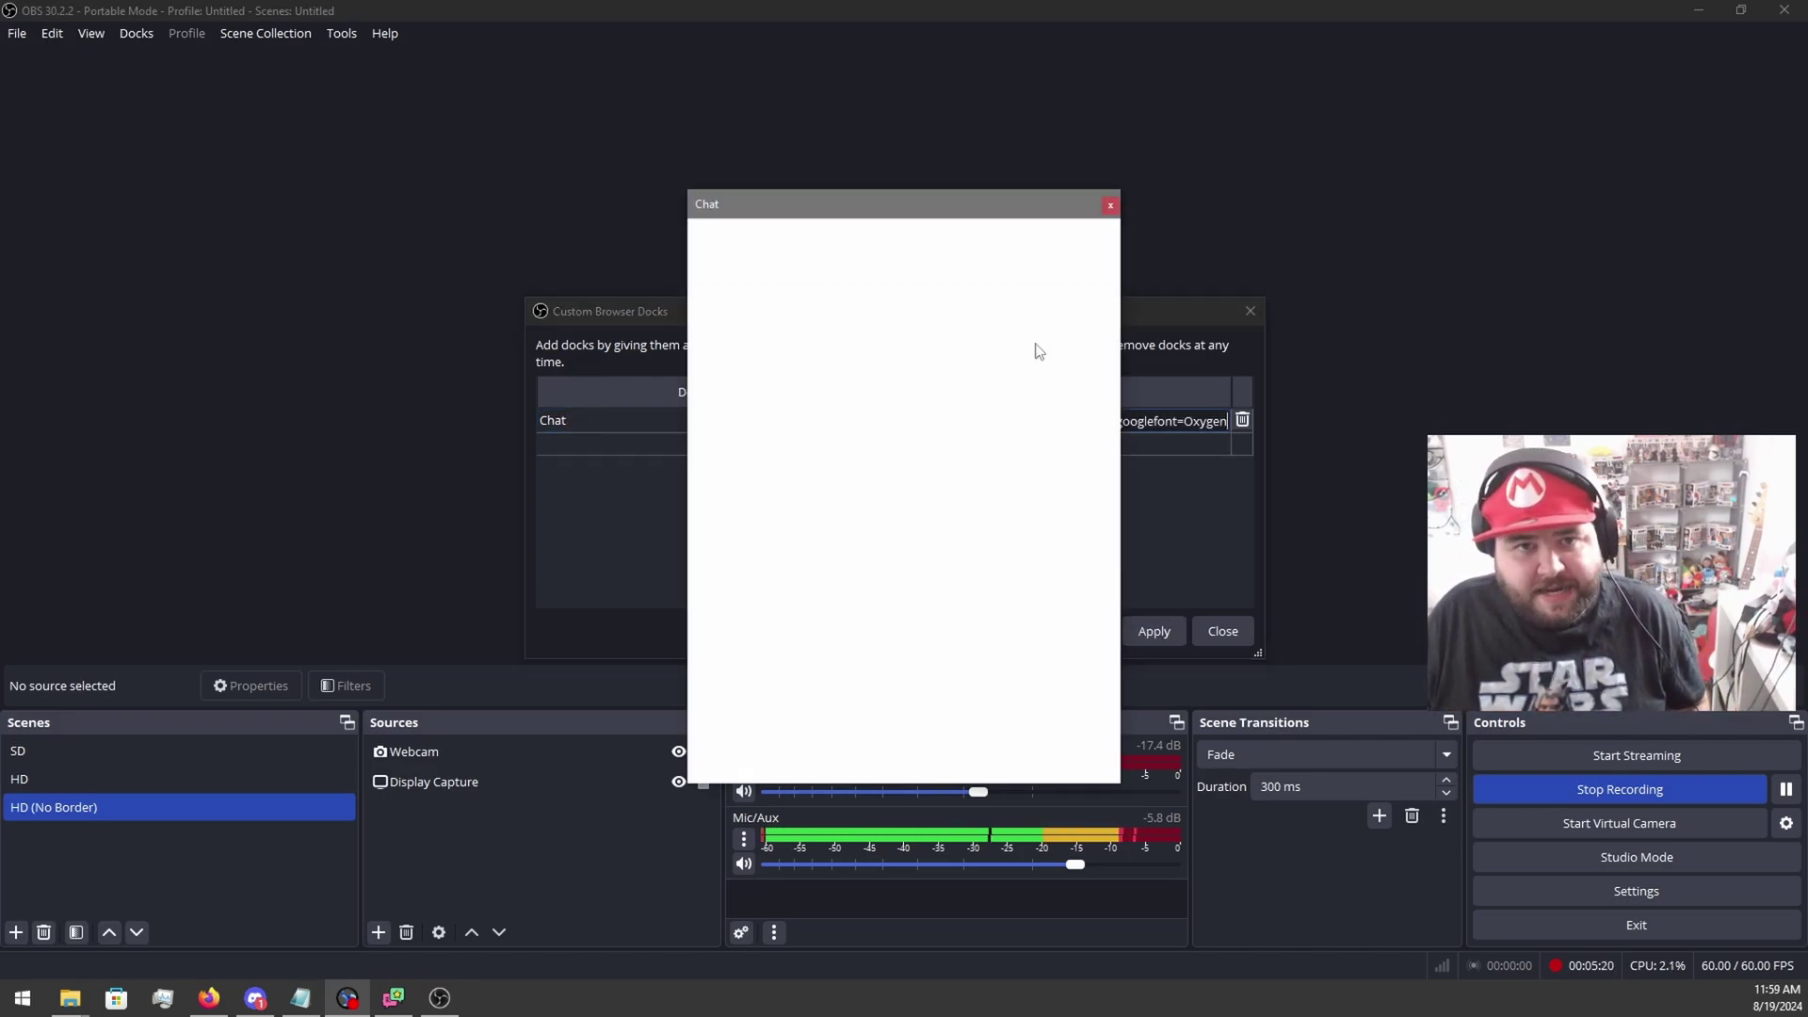
pyautogui.moveTo(992, 215); pyautogui.dragTo(349, 280)
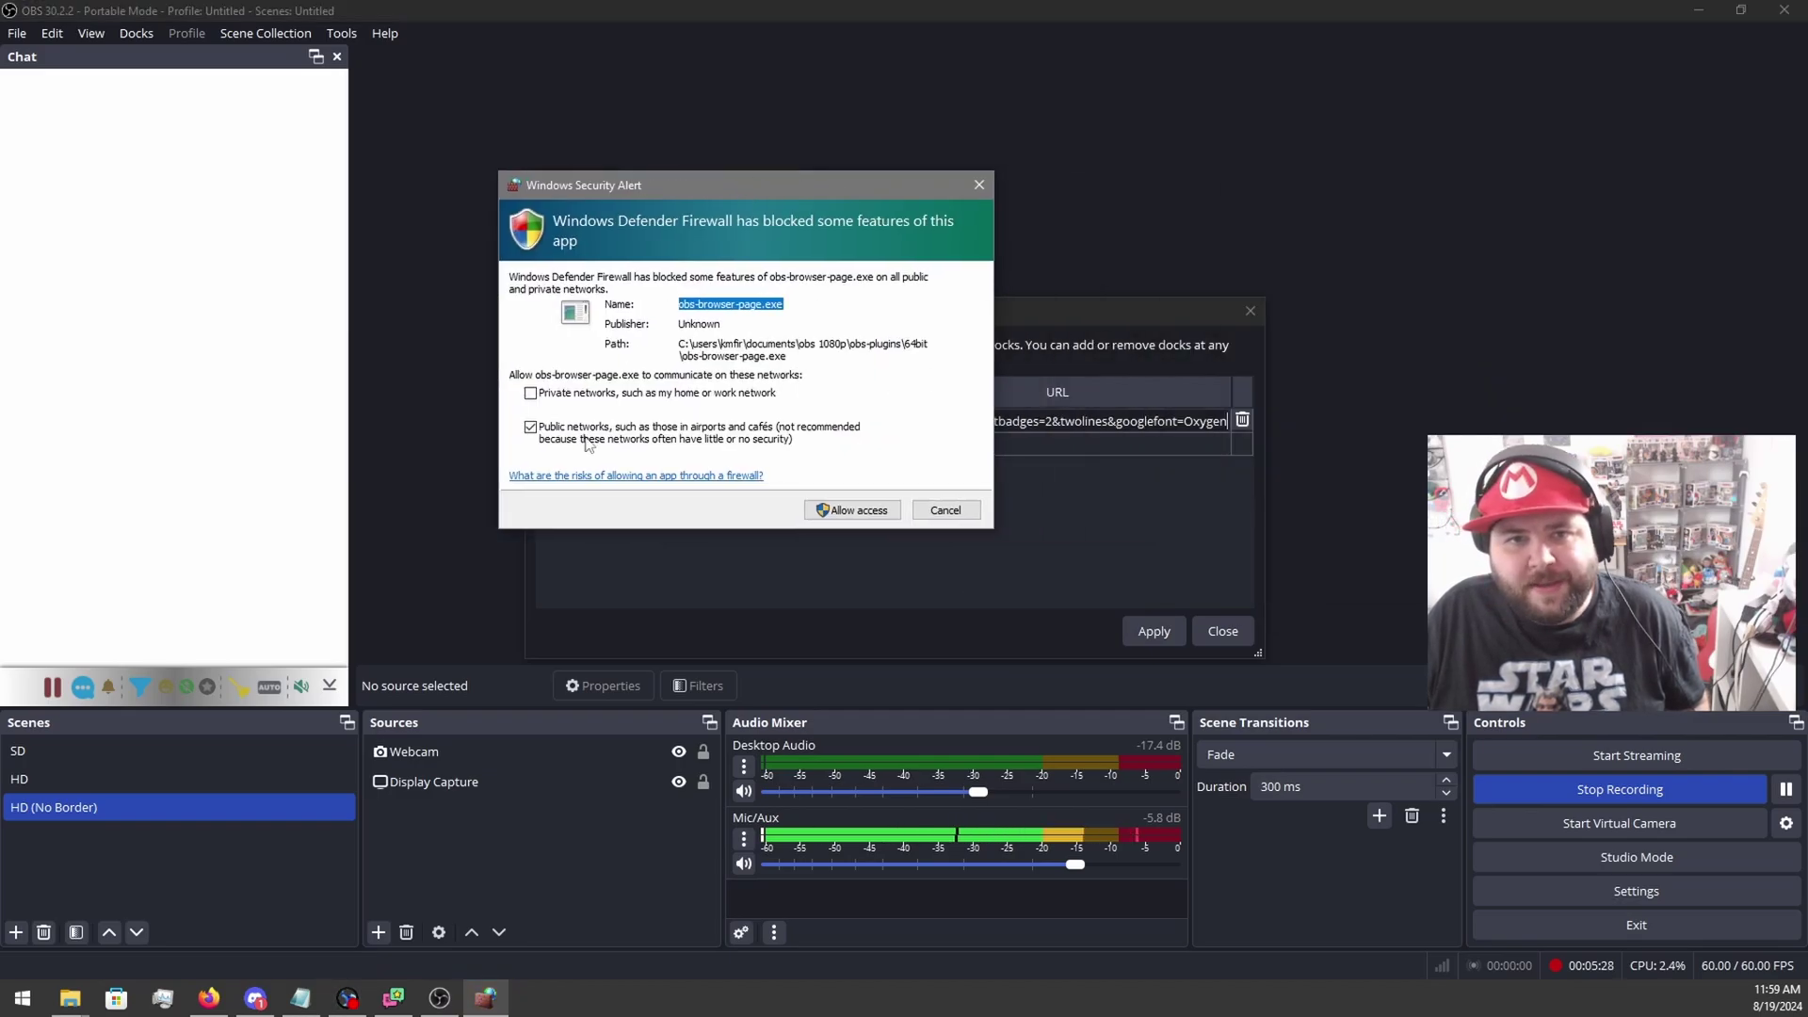
# Allow the browser component through Windows Firewall and close the Custom Browser Docks editor.
pyautogui.click(837, 510)
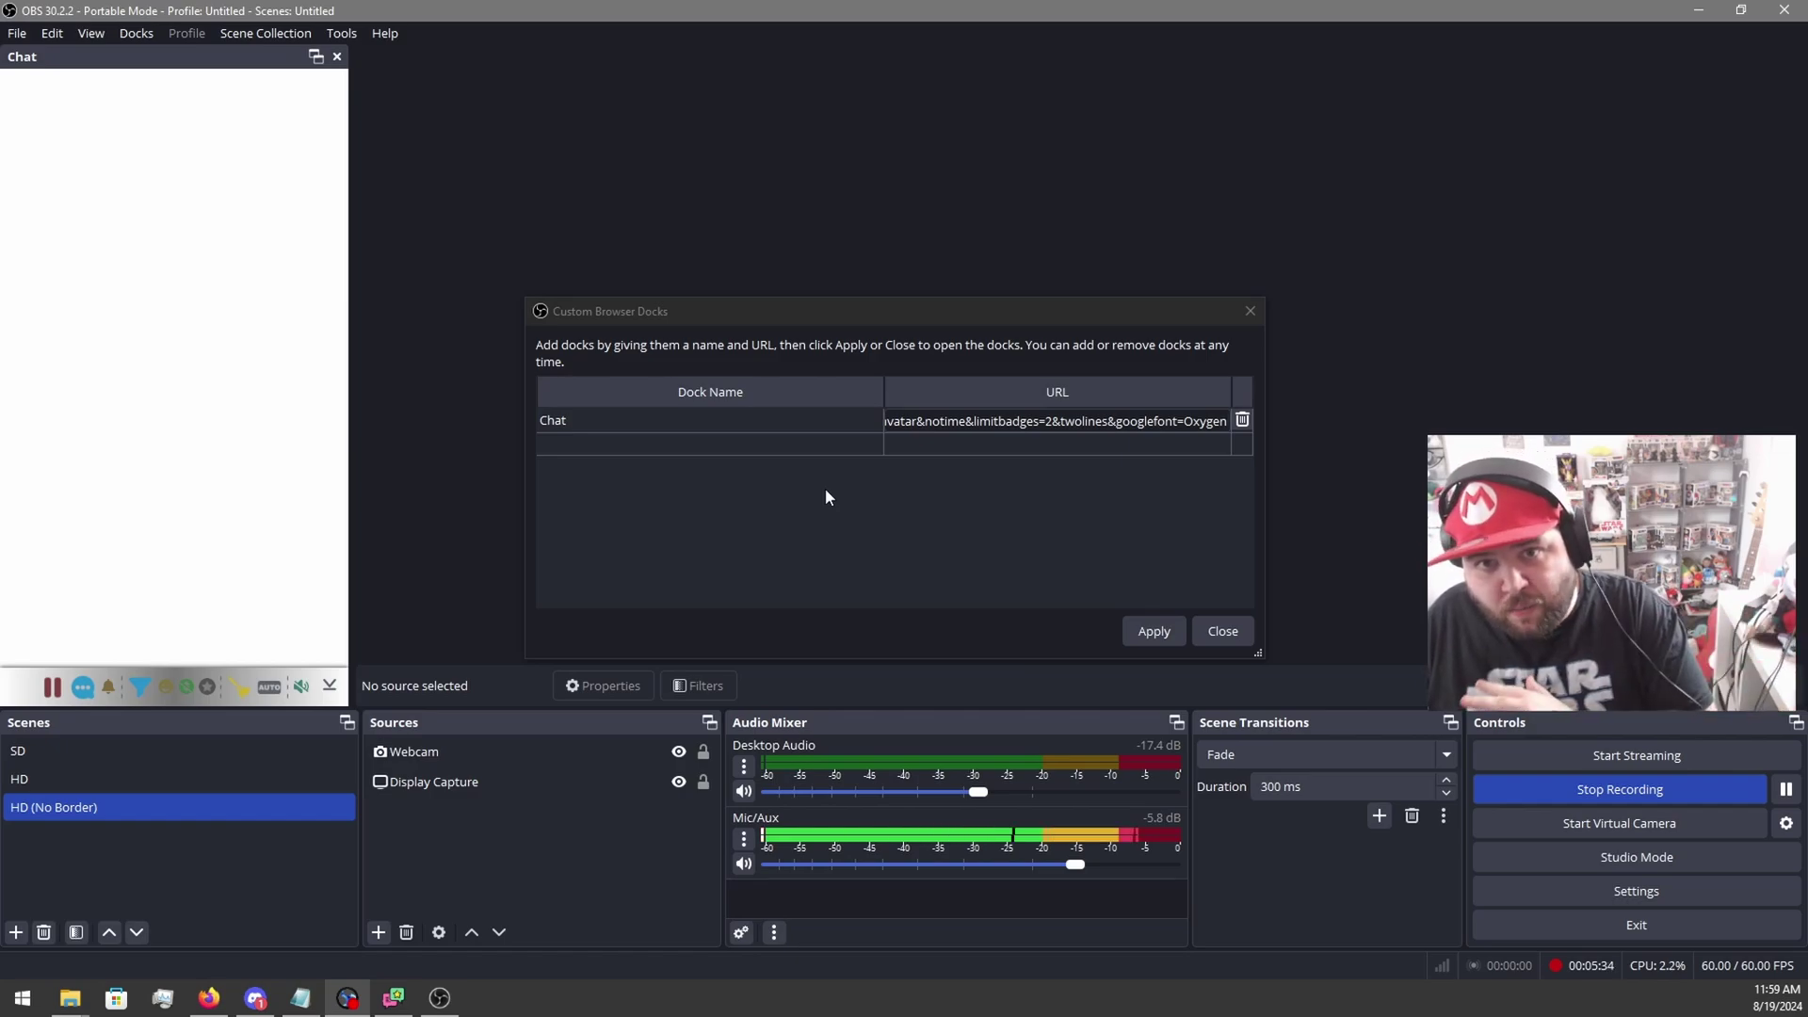
pyautogui.click(1223, 631)
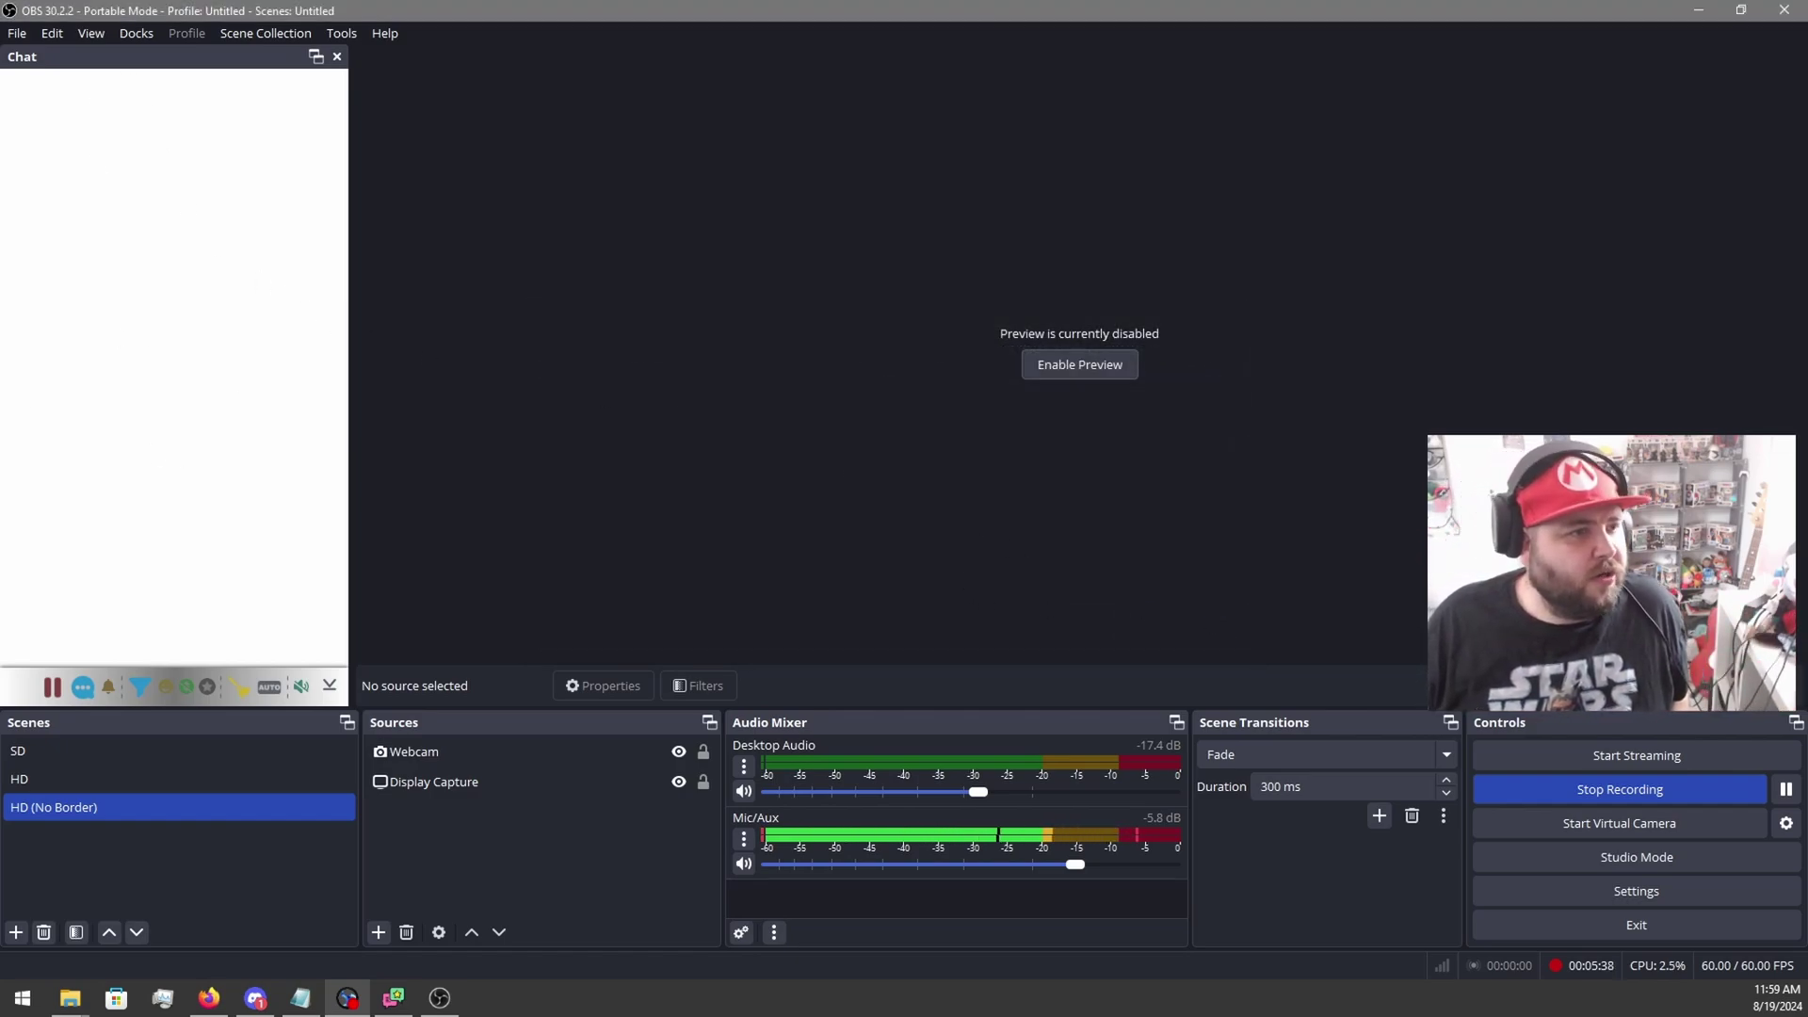
pyautogui.hotkey('alt', 'Tab')
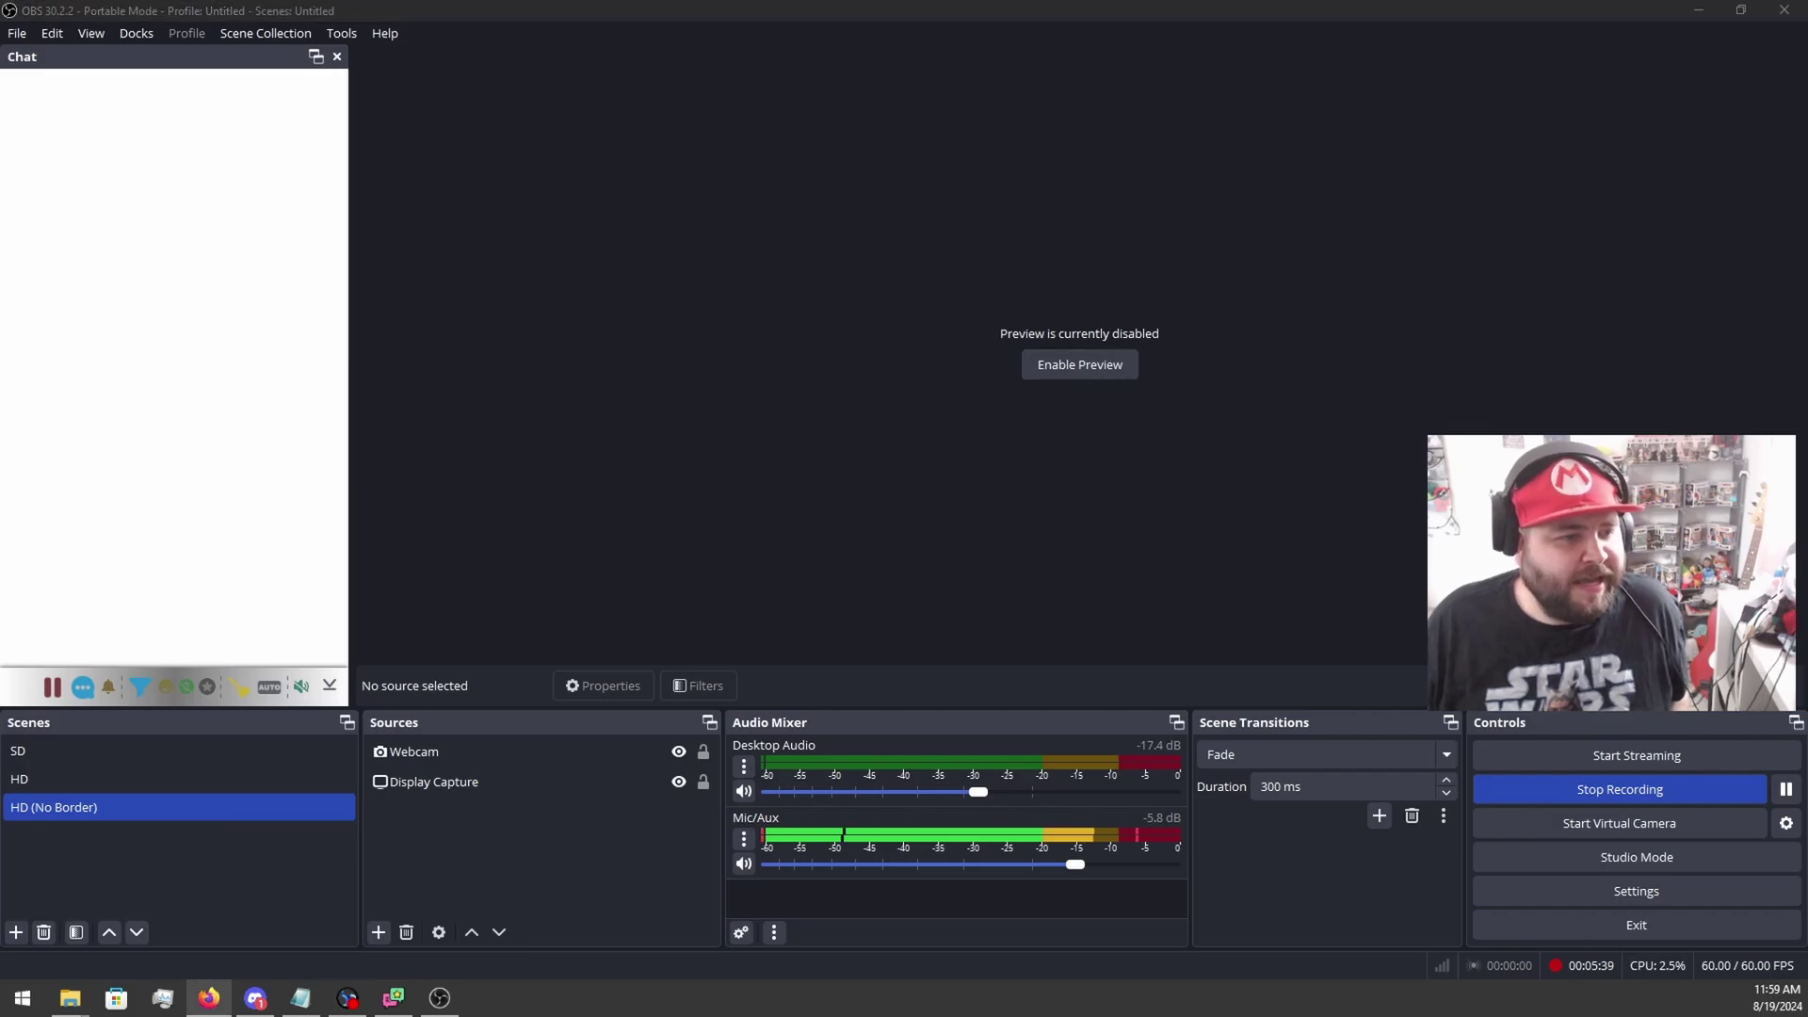
# Activate the YouTube, Twitch and TikTok sources, switching TikTok to read-only websockets.
pyautogui.click(394, 997)
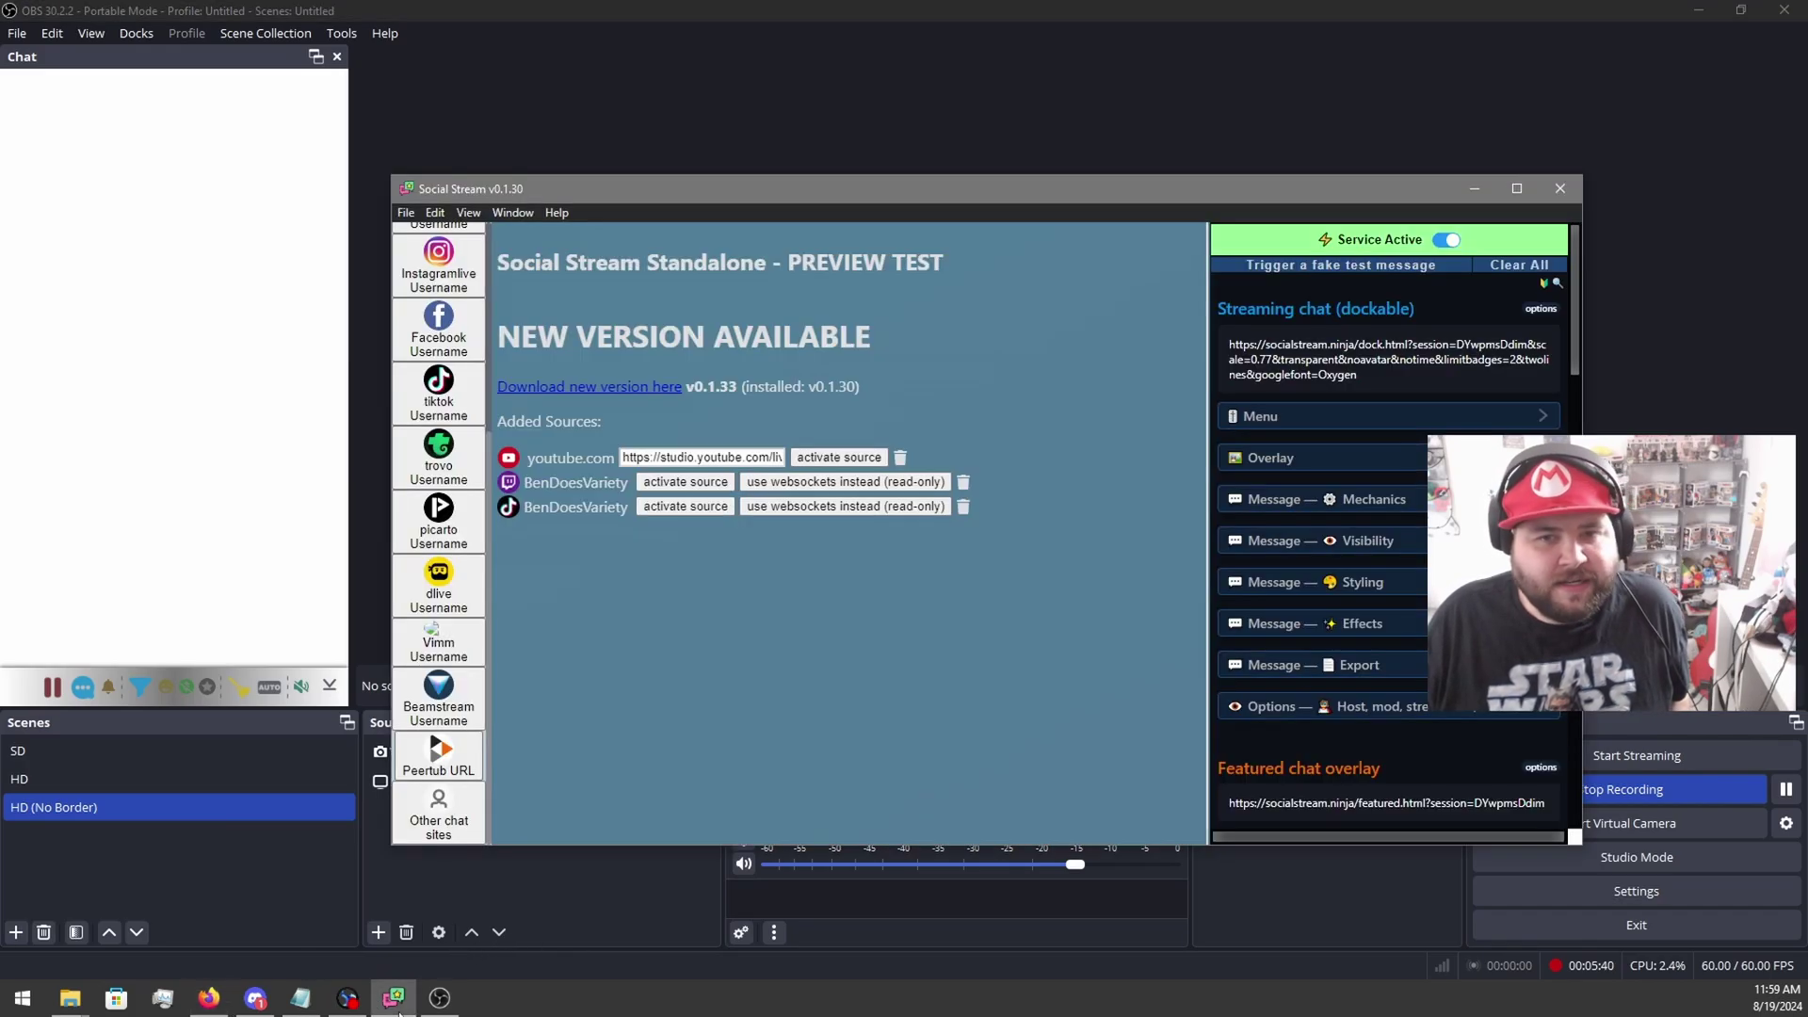
pyautogui.click(839, 457)
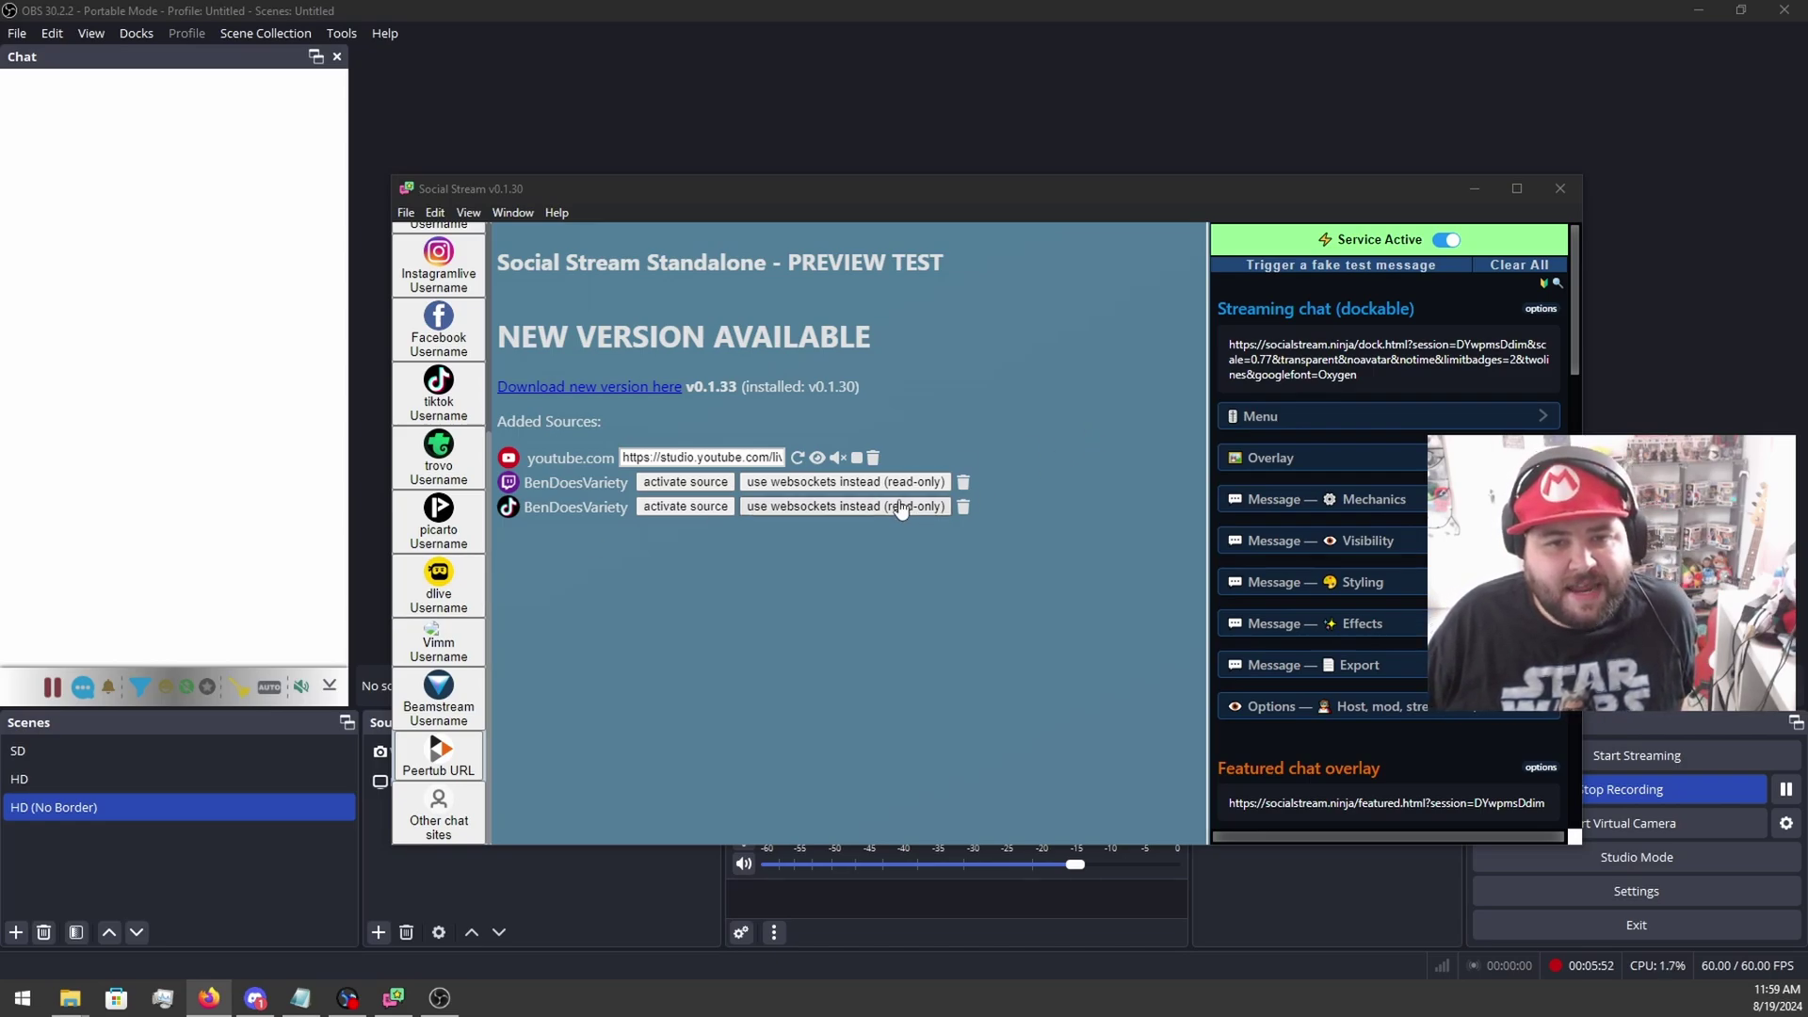
pyautogui.click(685, 485)
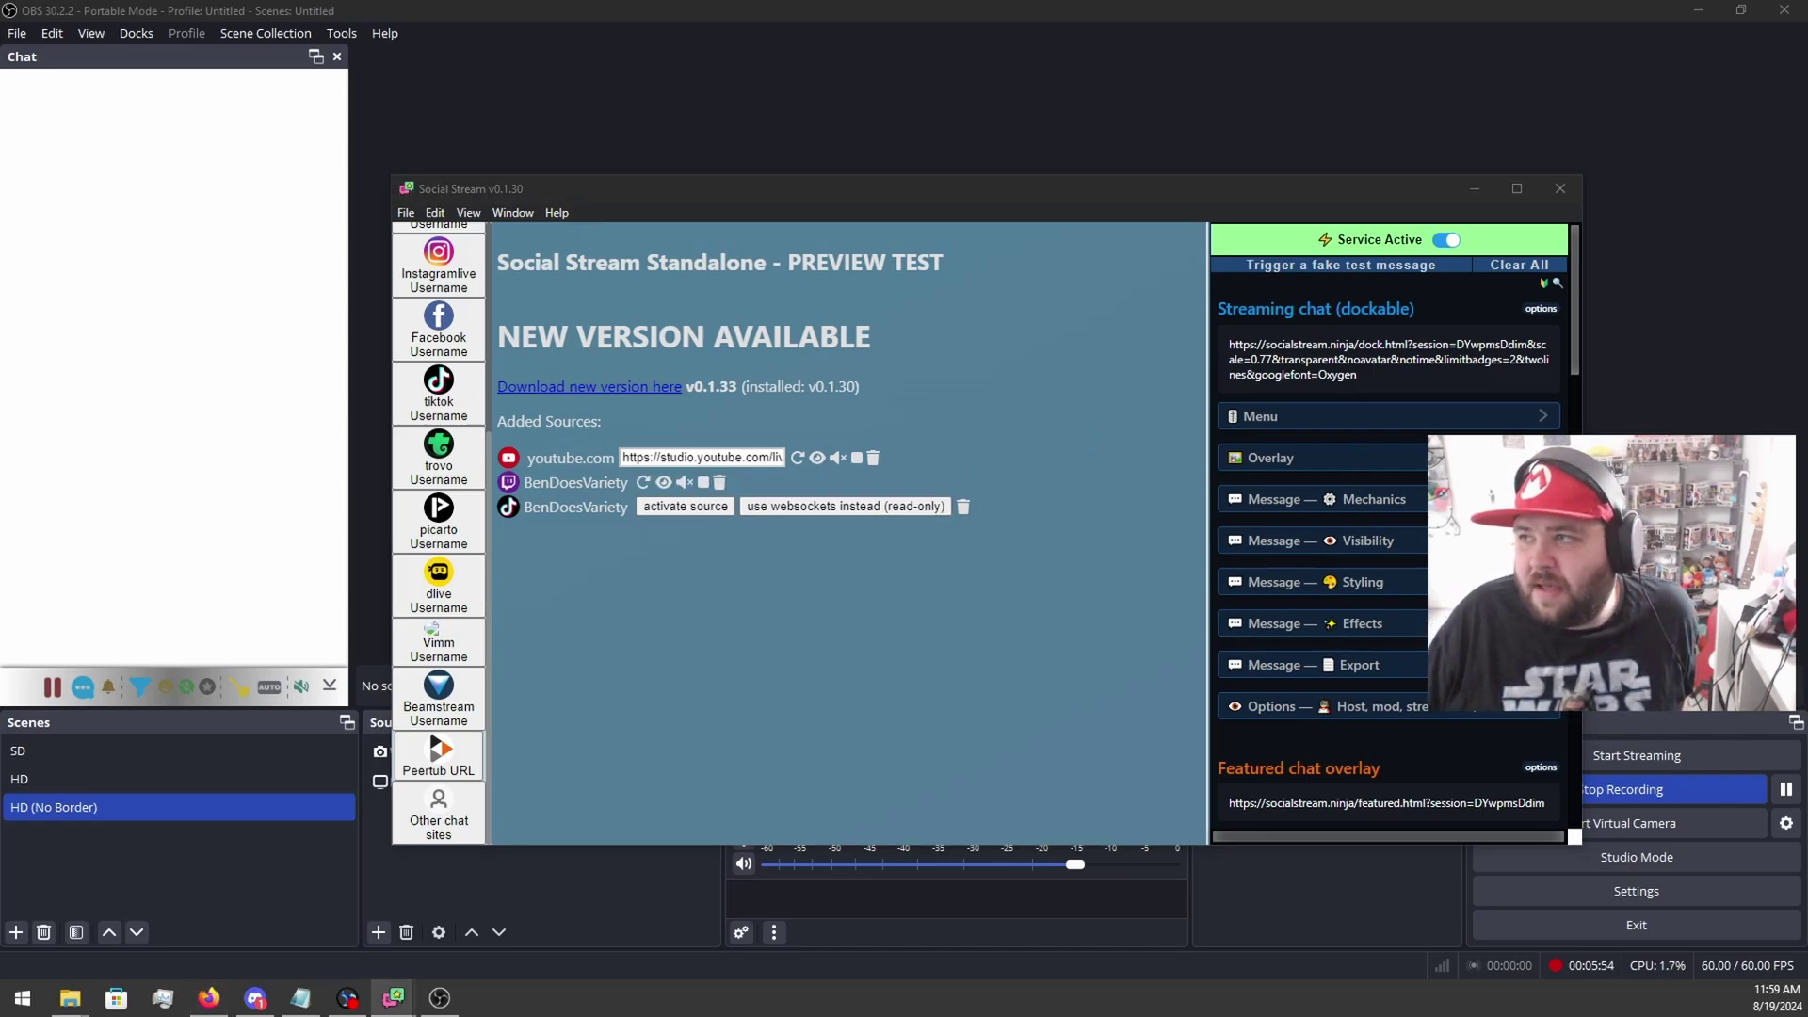
pyautogui.click(686, 506)
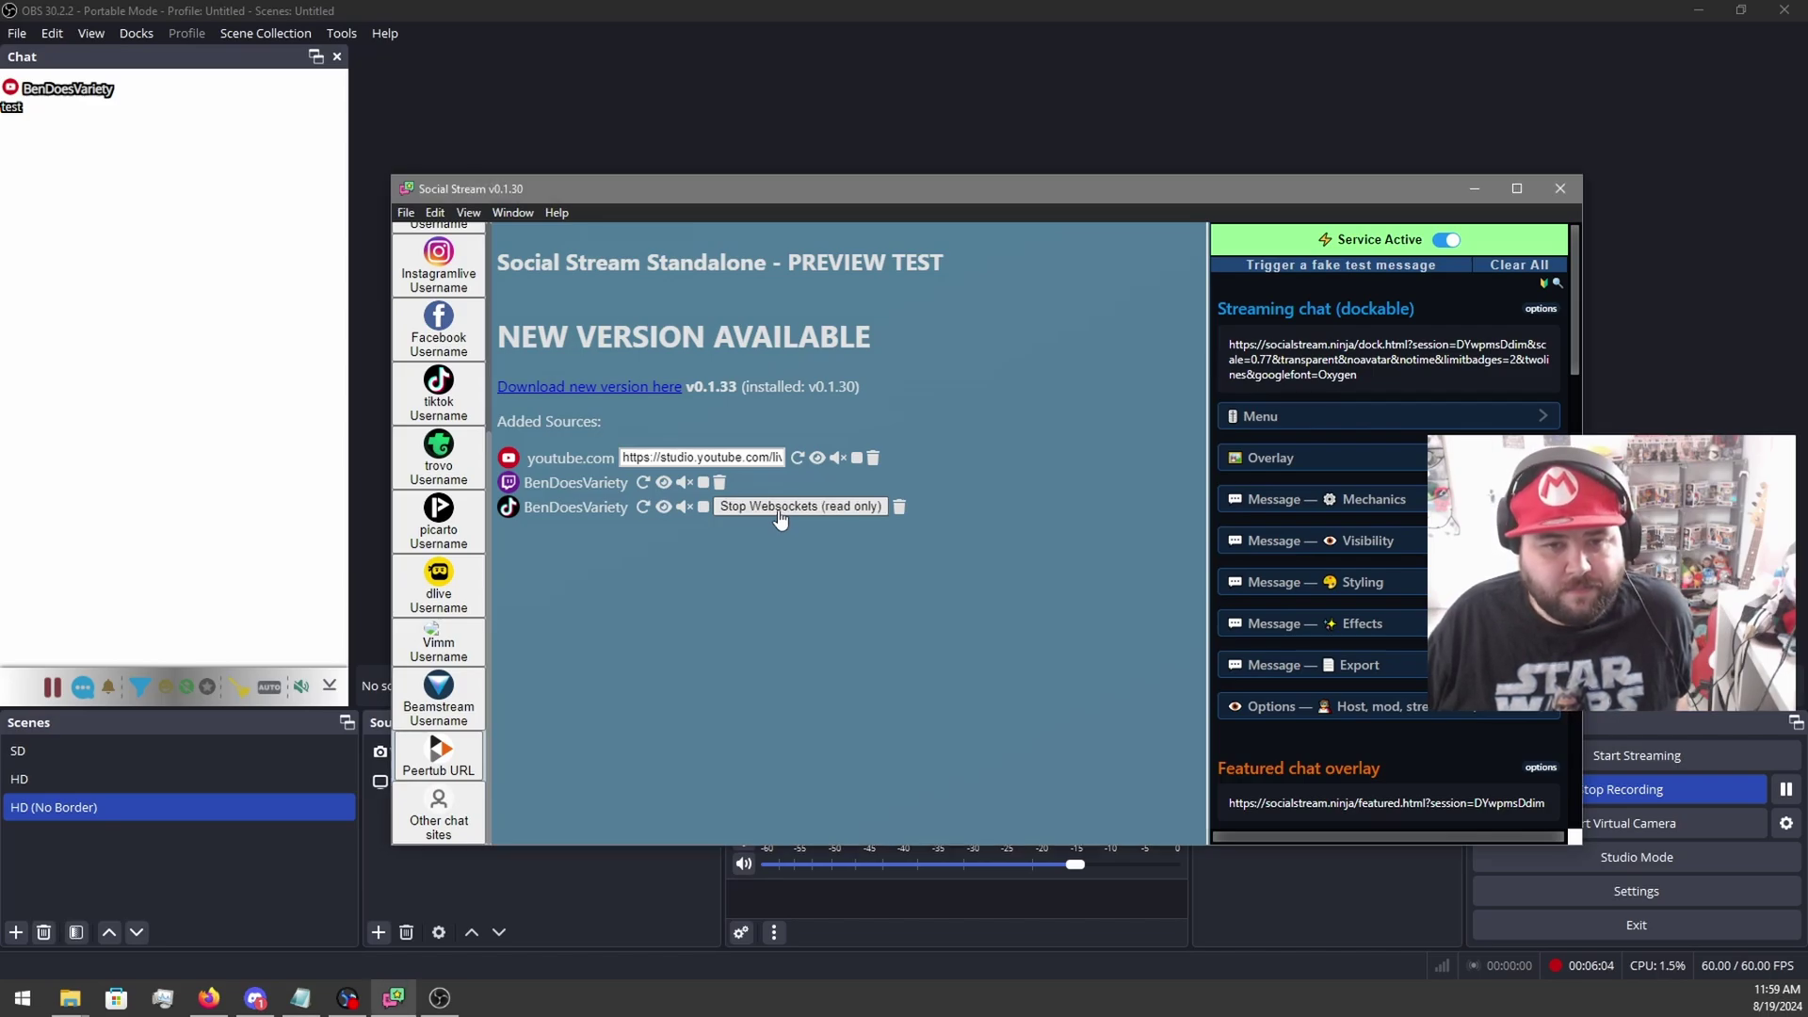
pyautogui.click(751, 514)
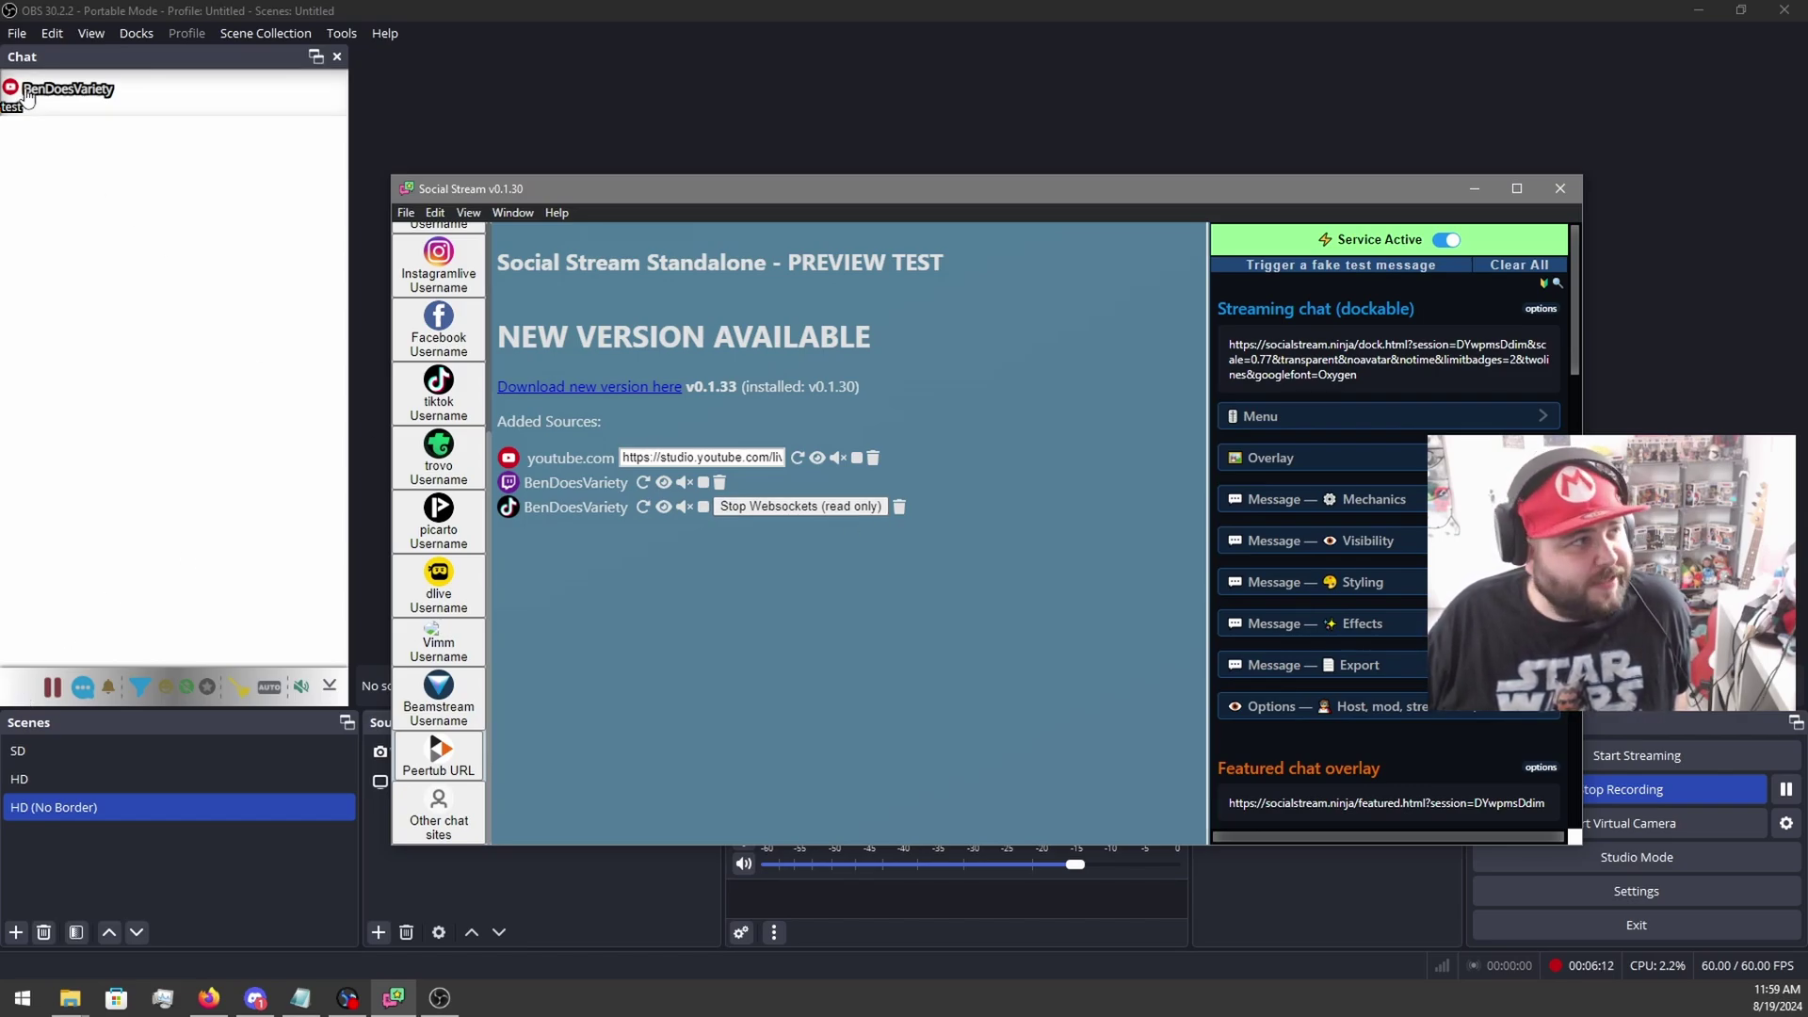
pyautogui.hotkey('alt', 'Tab')
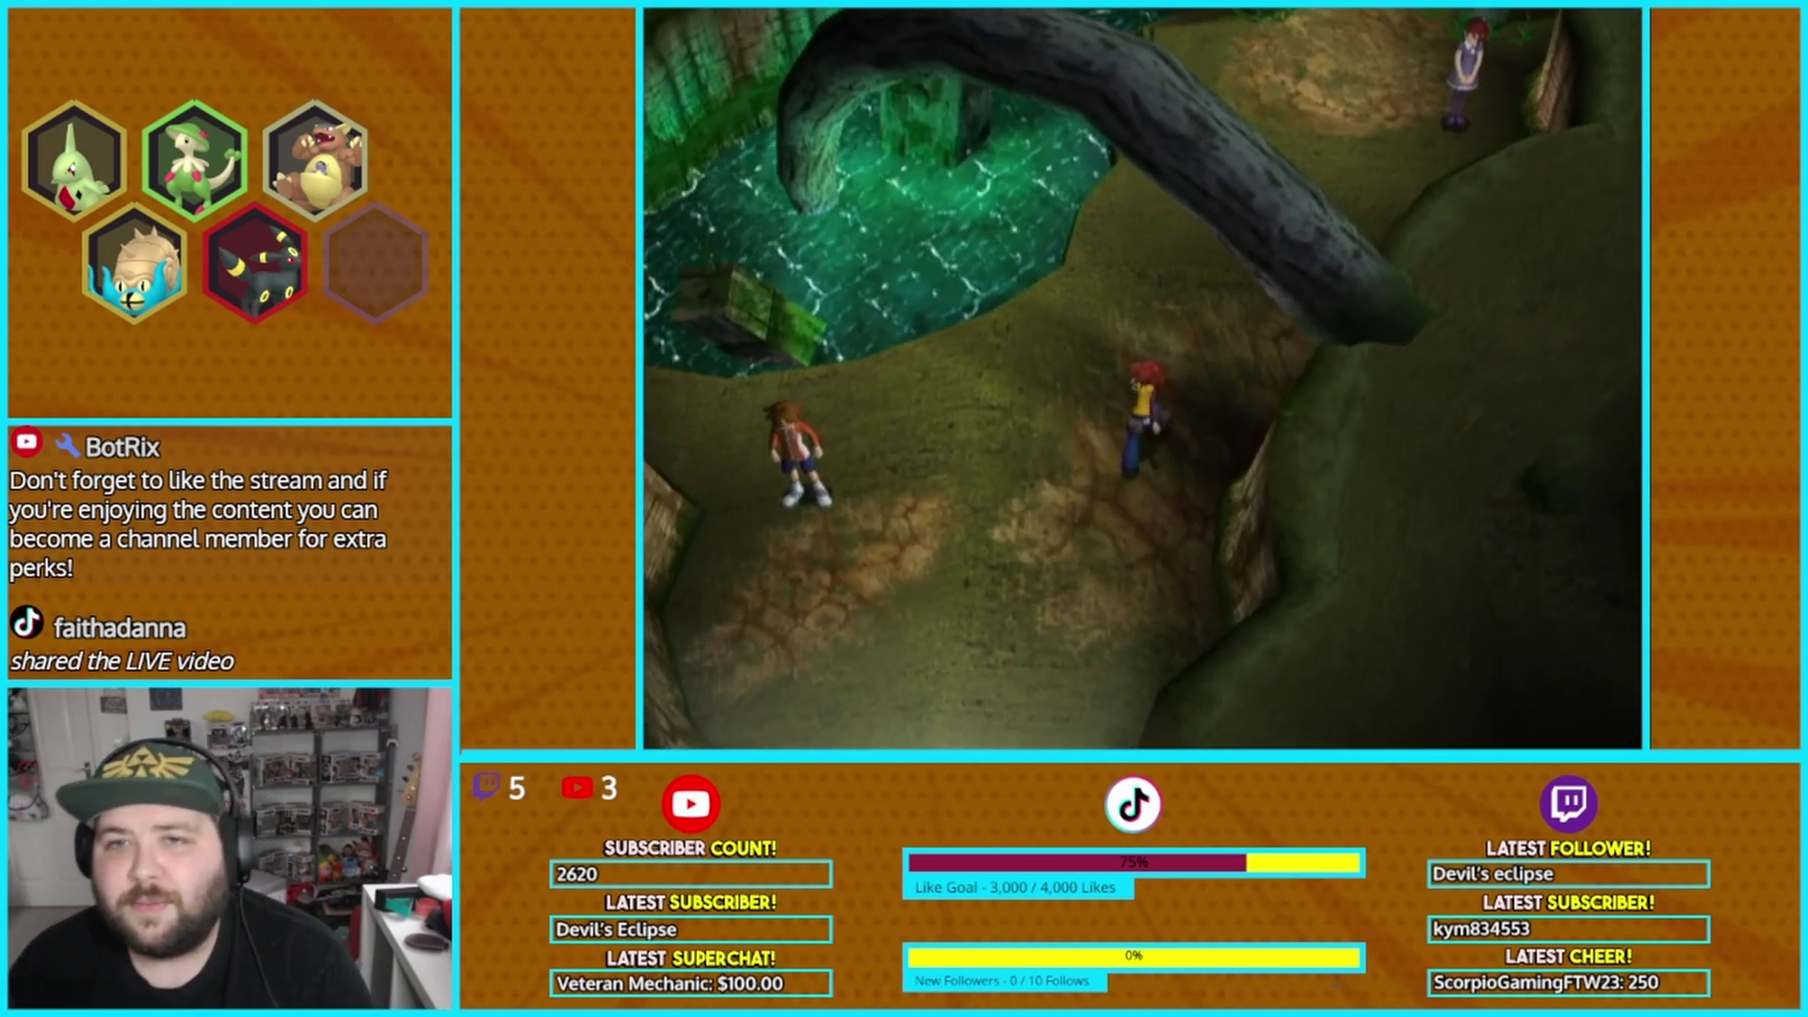
# Walk the game character north across the bridge onto the circular stone platform.
pyautogui.press('Up')
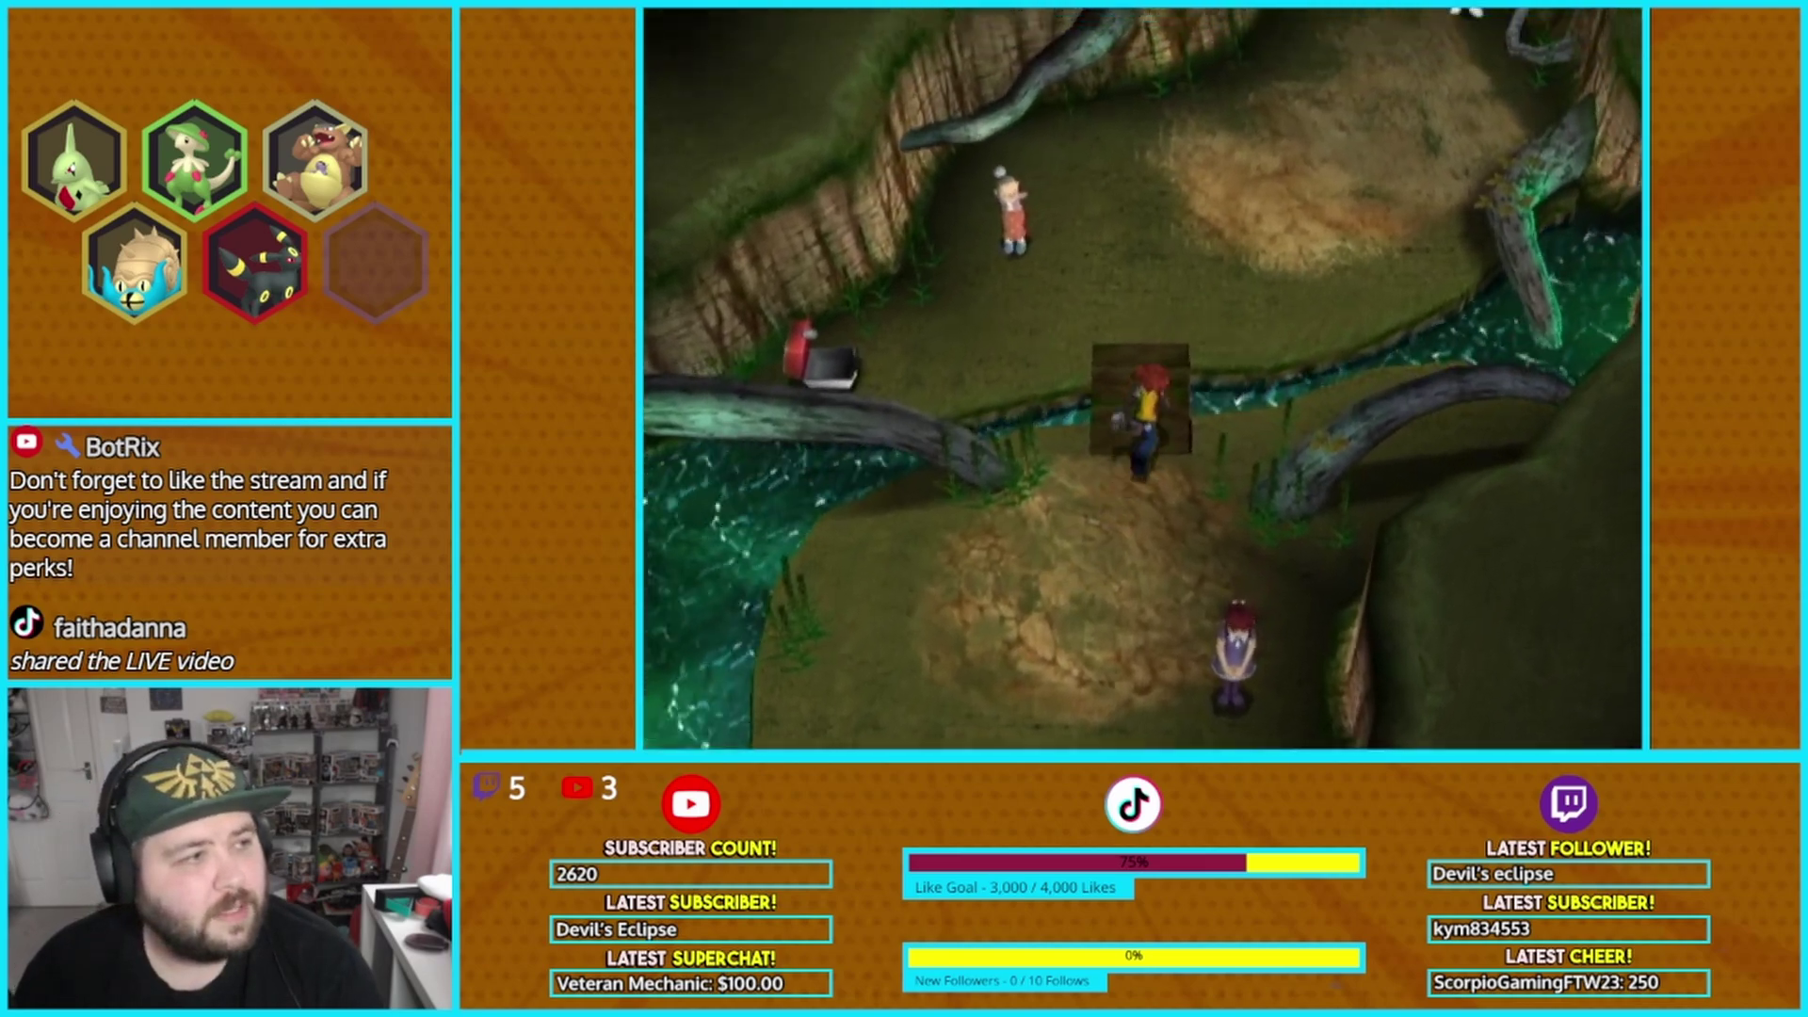
pyautogui.press('Up')
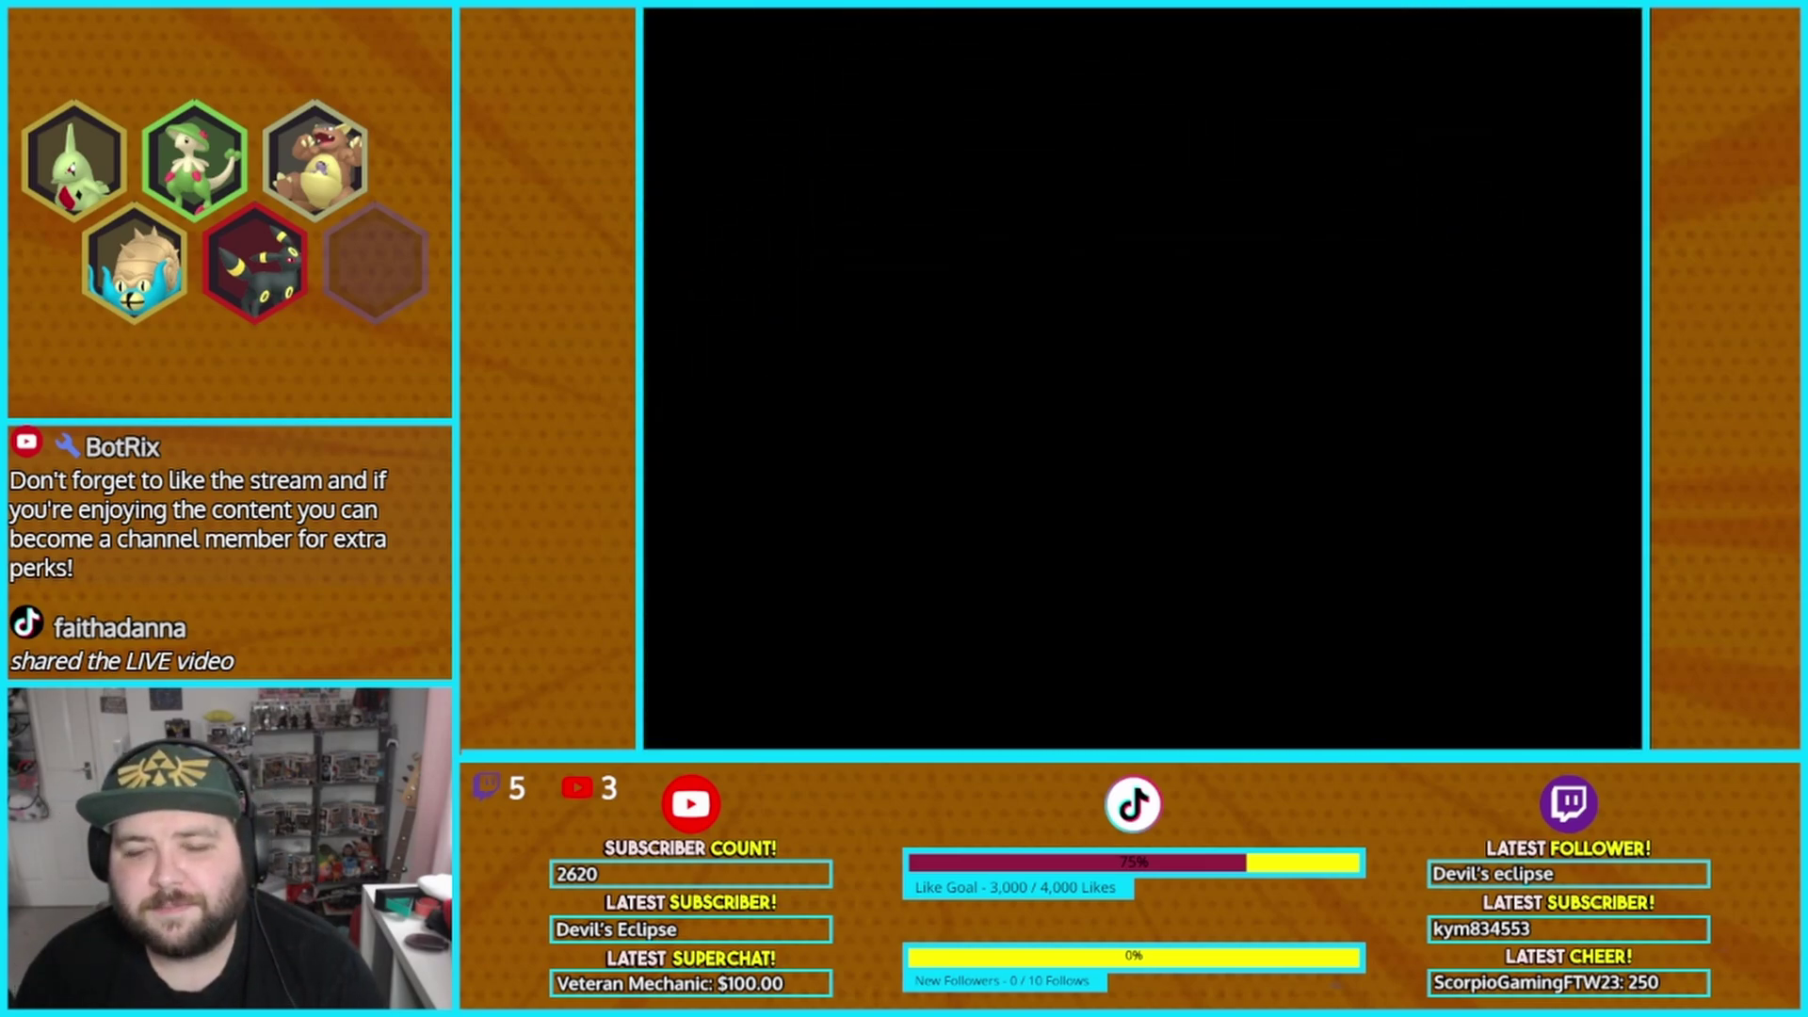
pyautogui.press('Up')
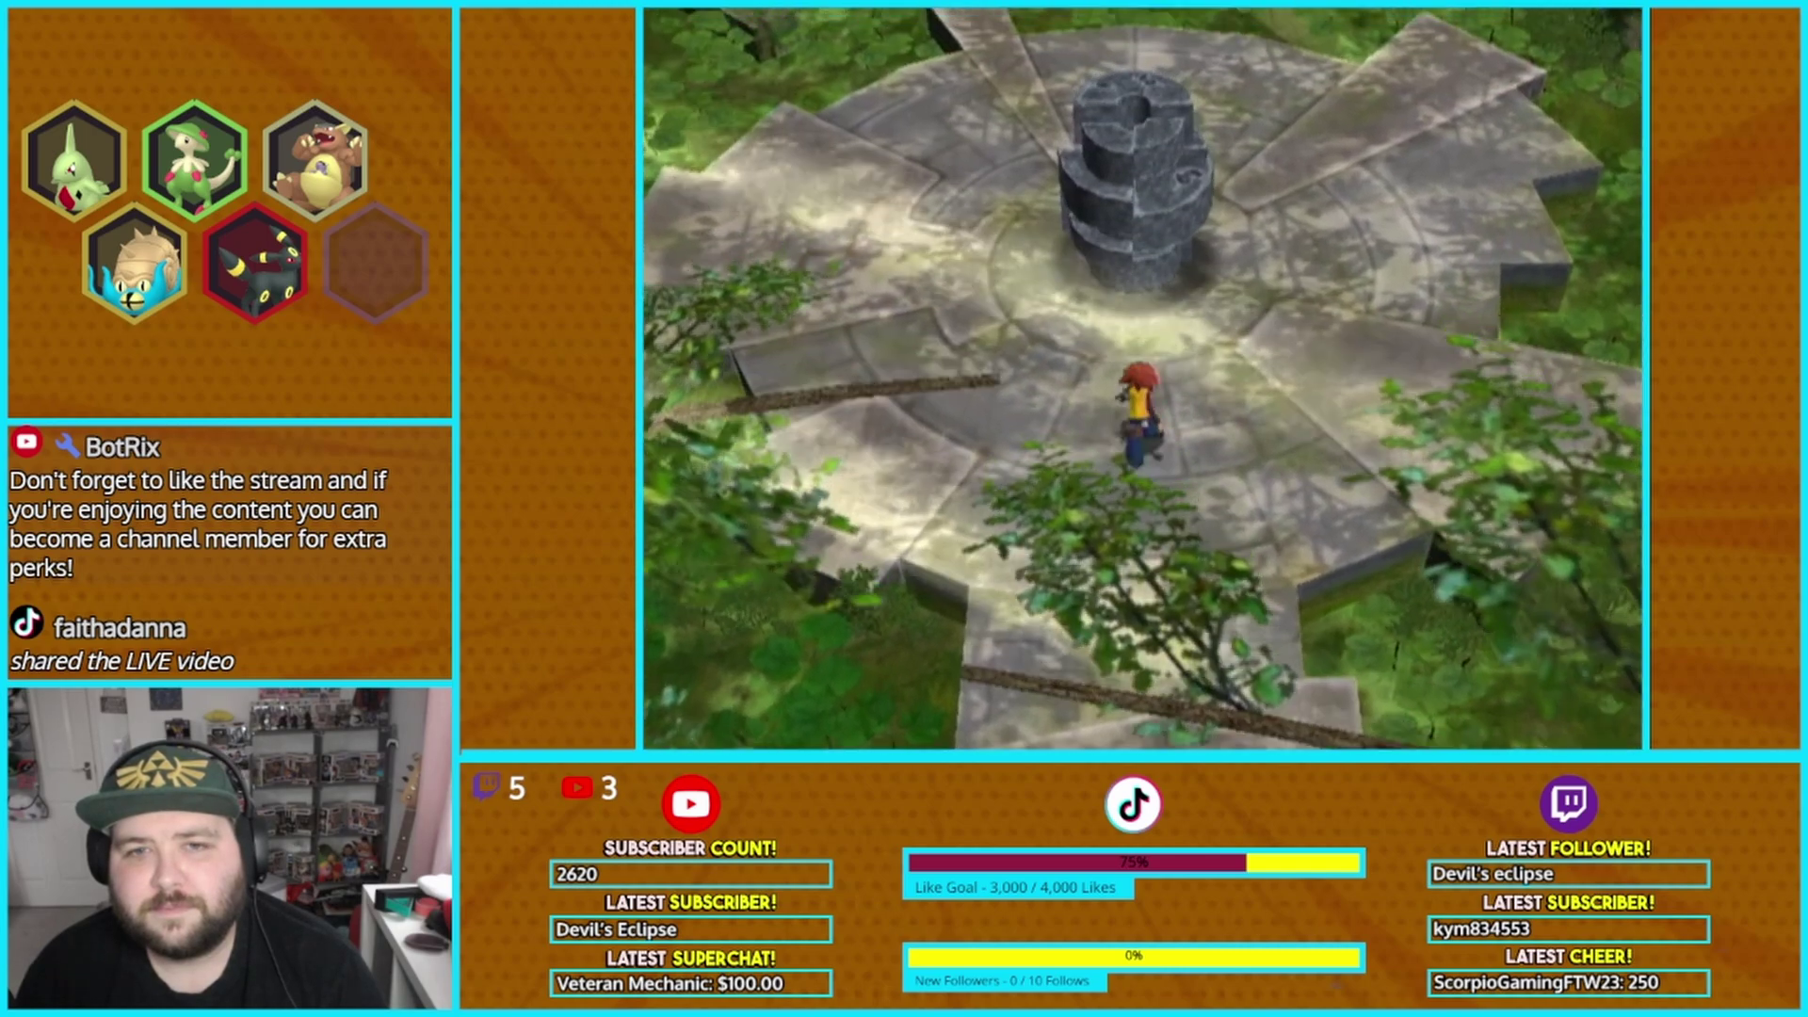
pyautogui.press('Return')
pyautogui.press('Return')
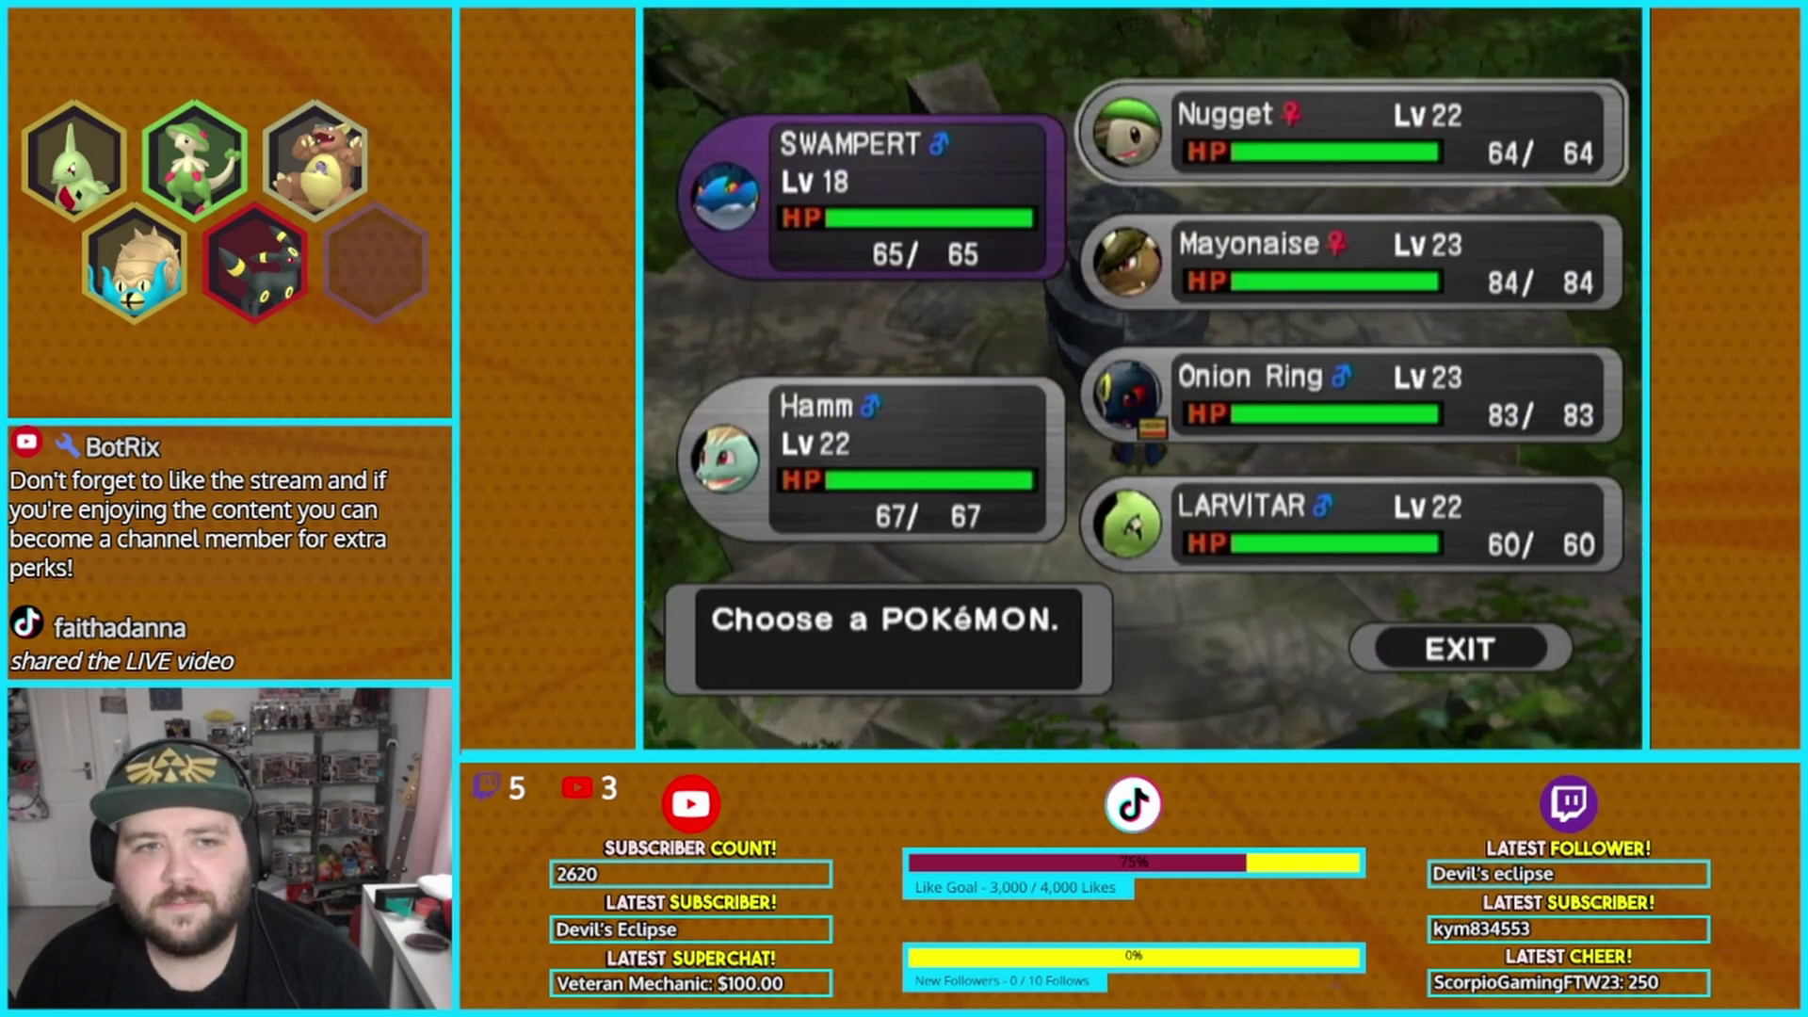
pyautogui.press('Escape')
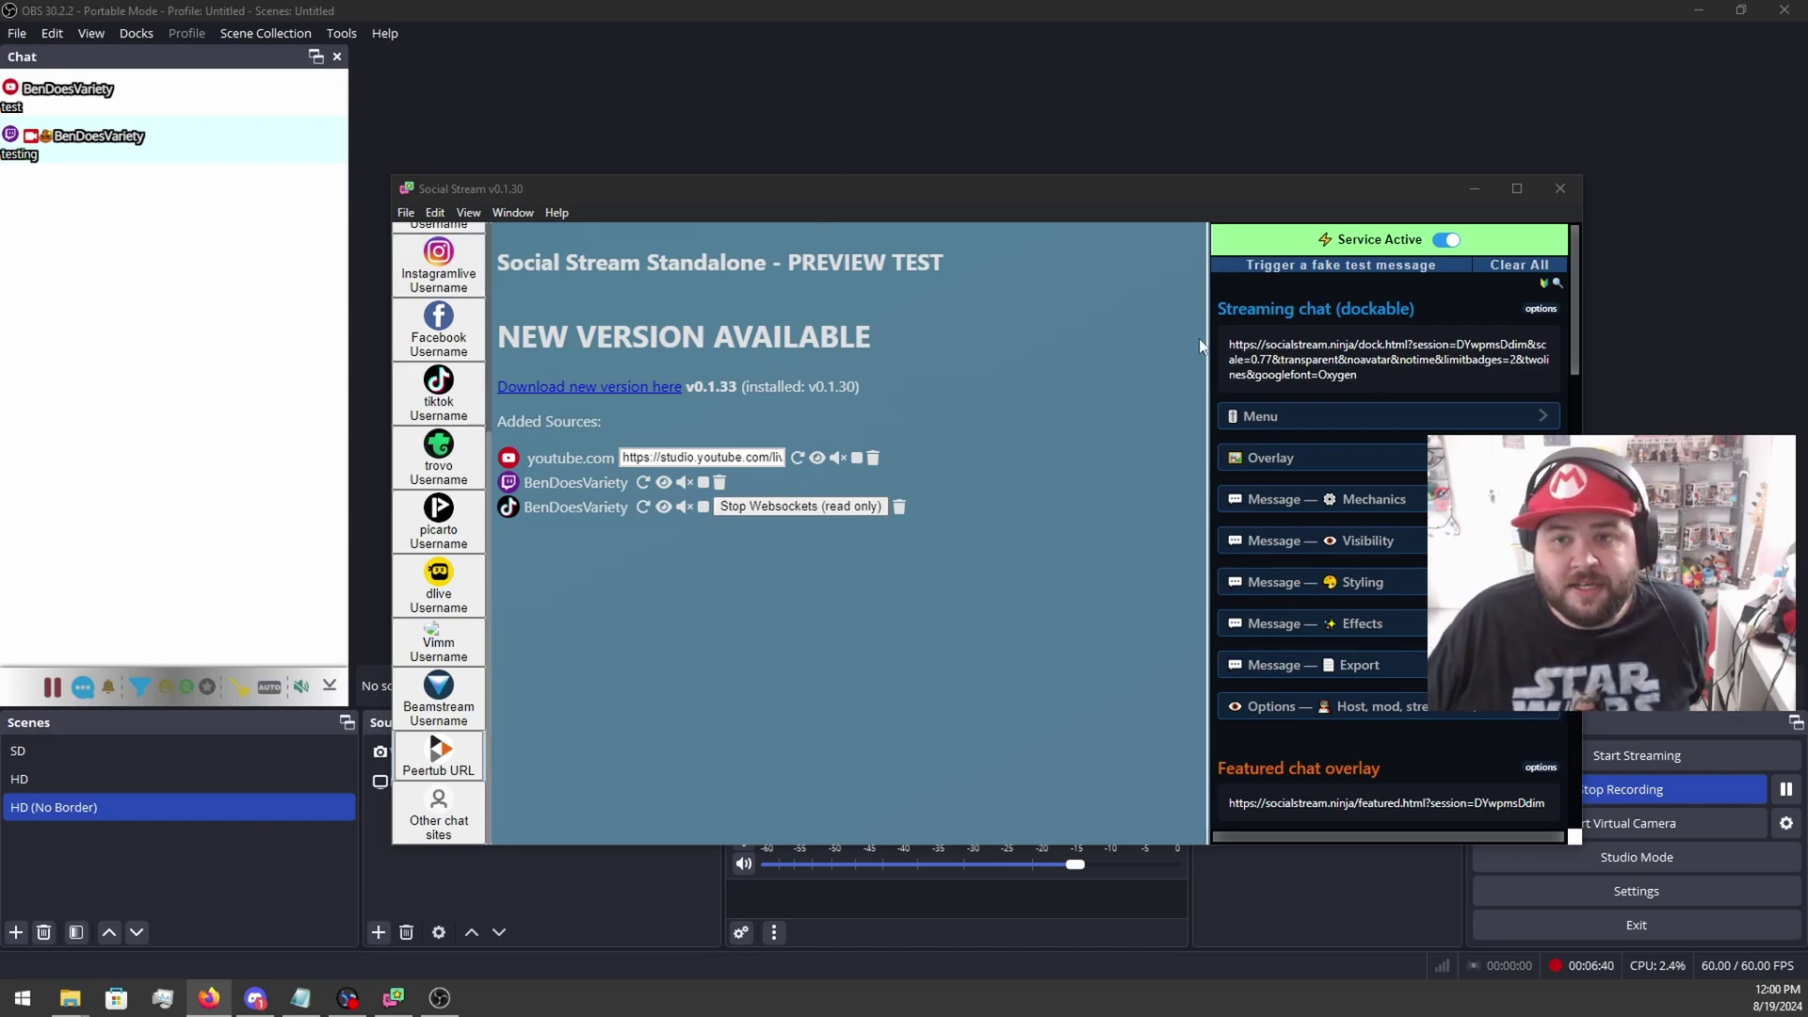
pyautogui.scroll(-4, 1360, 447)
pyautogui.scroll(1, 1360, 445)
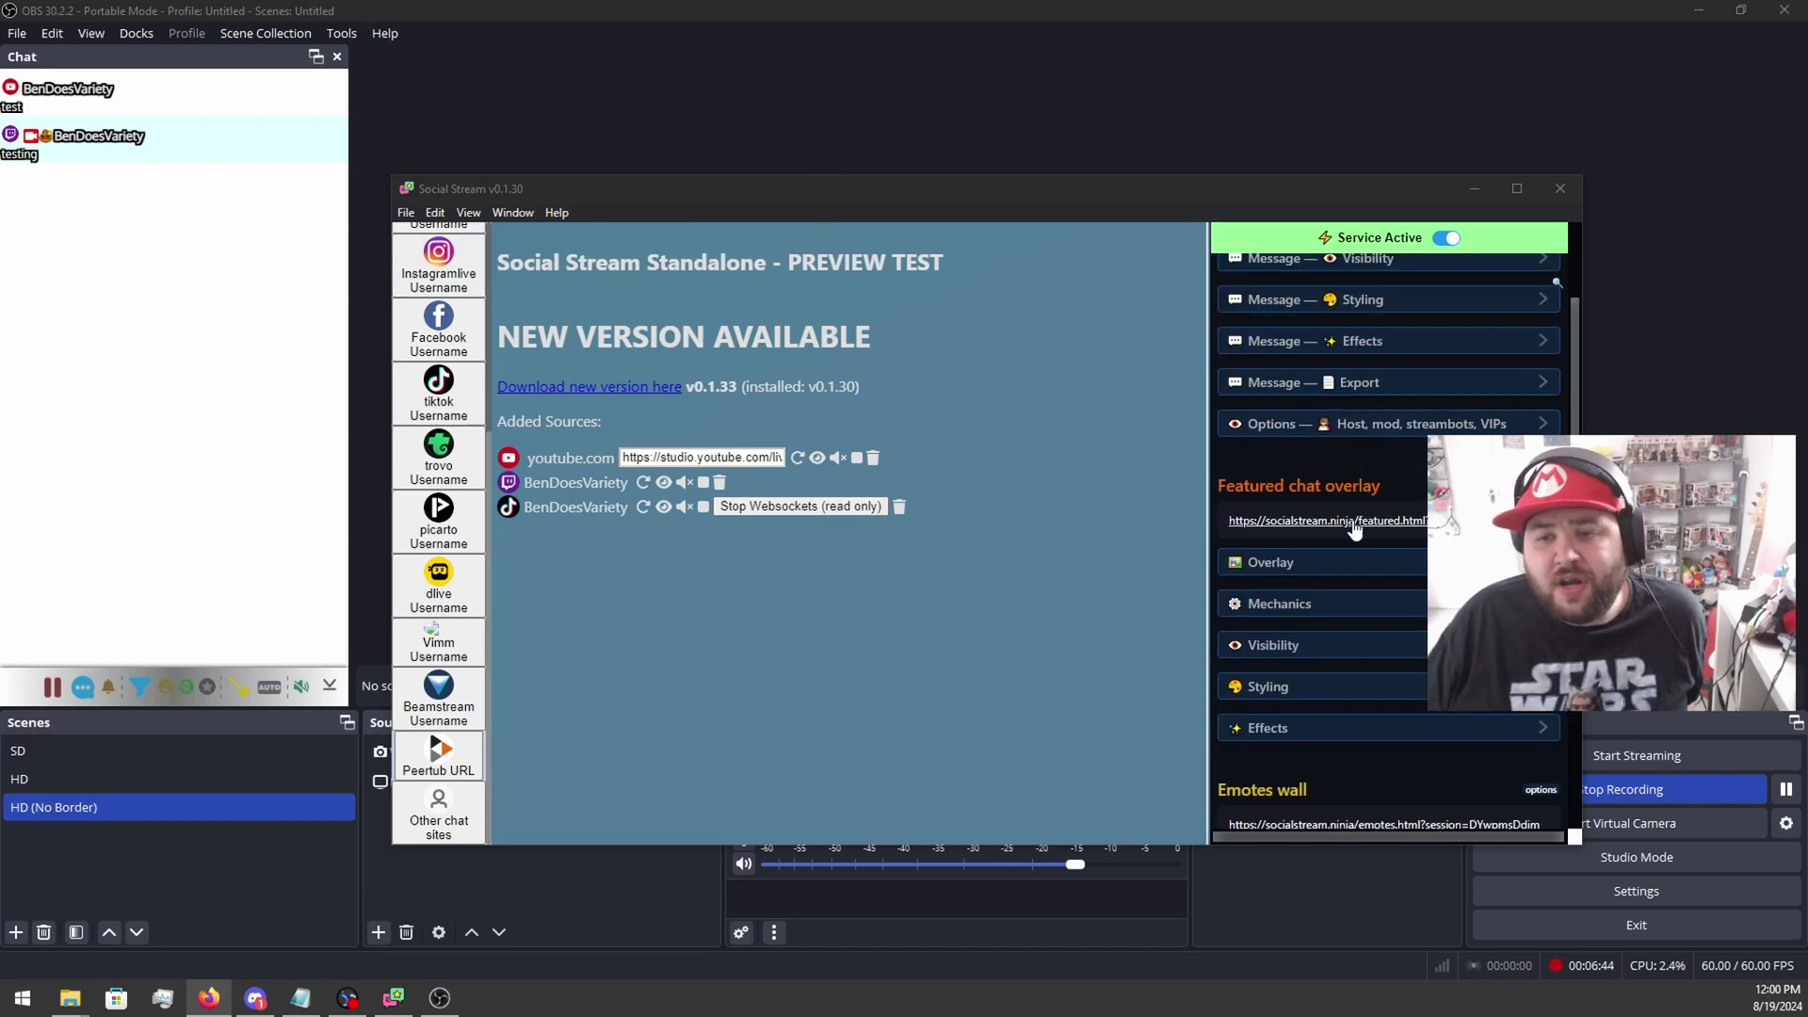
pyautogui.scroll(3, 1353, 470)
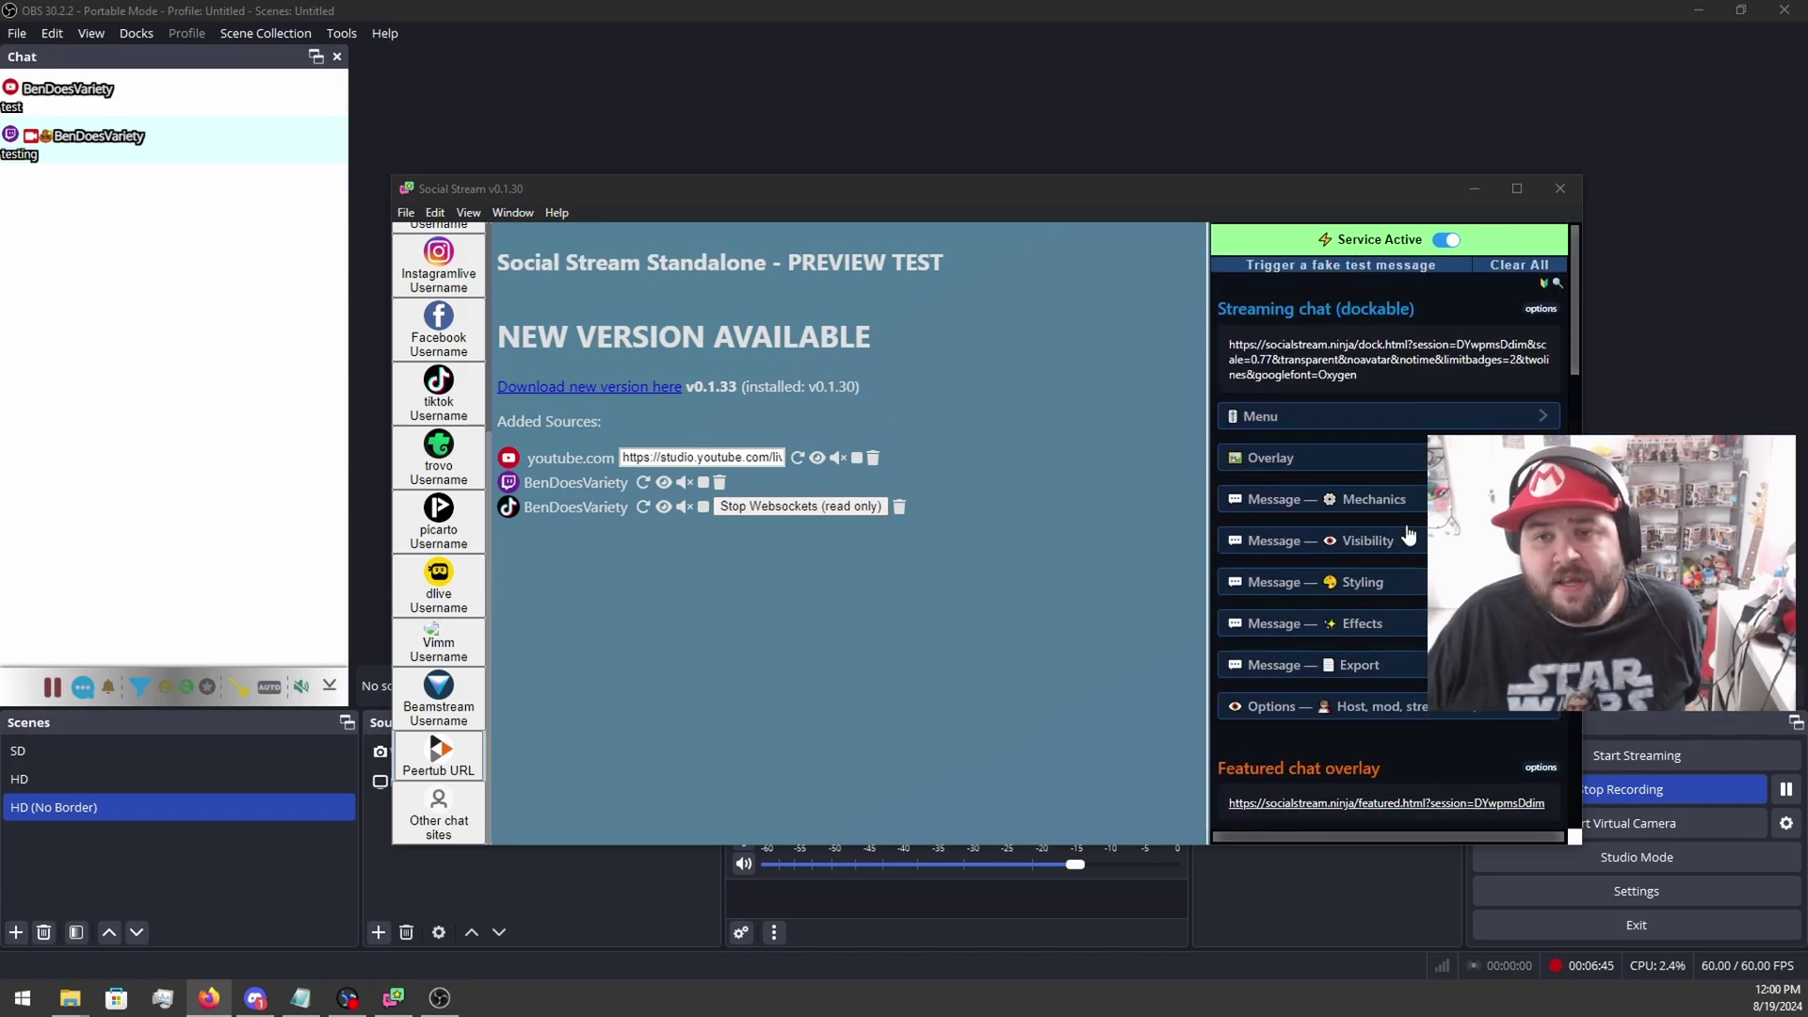
pyautogui.rightClick(1351, 369)
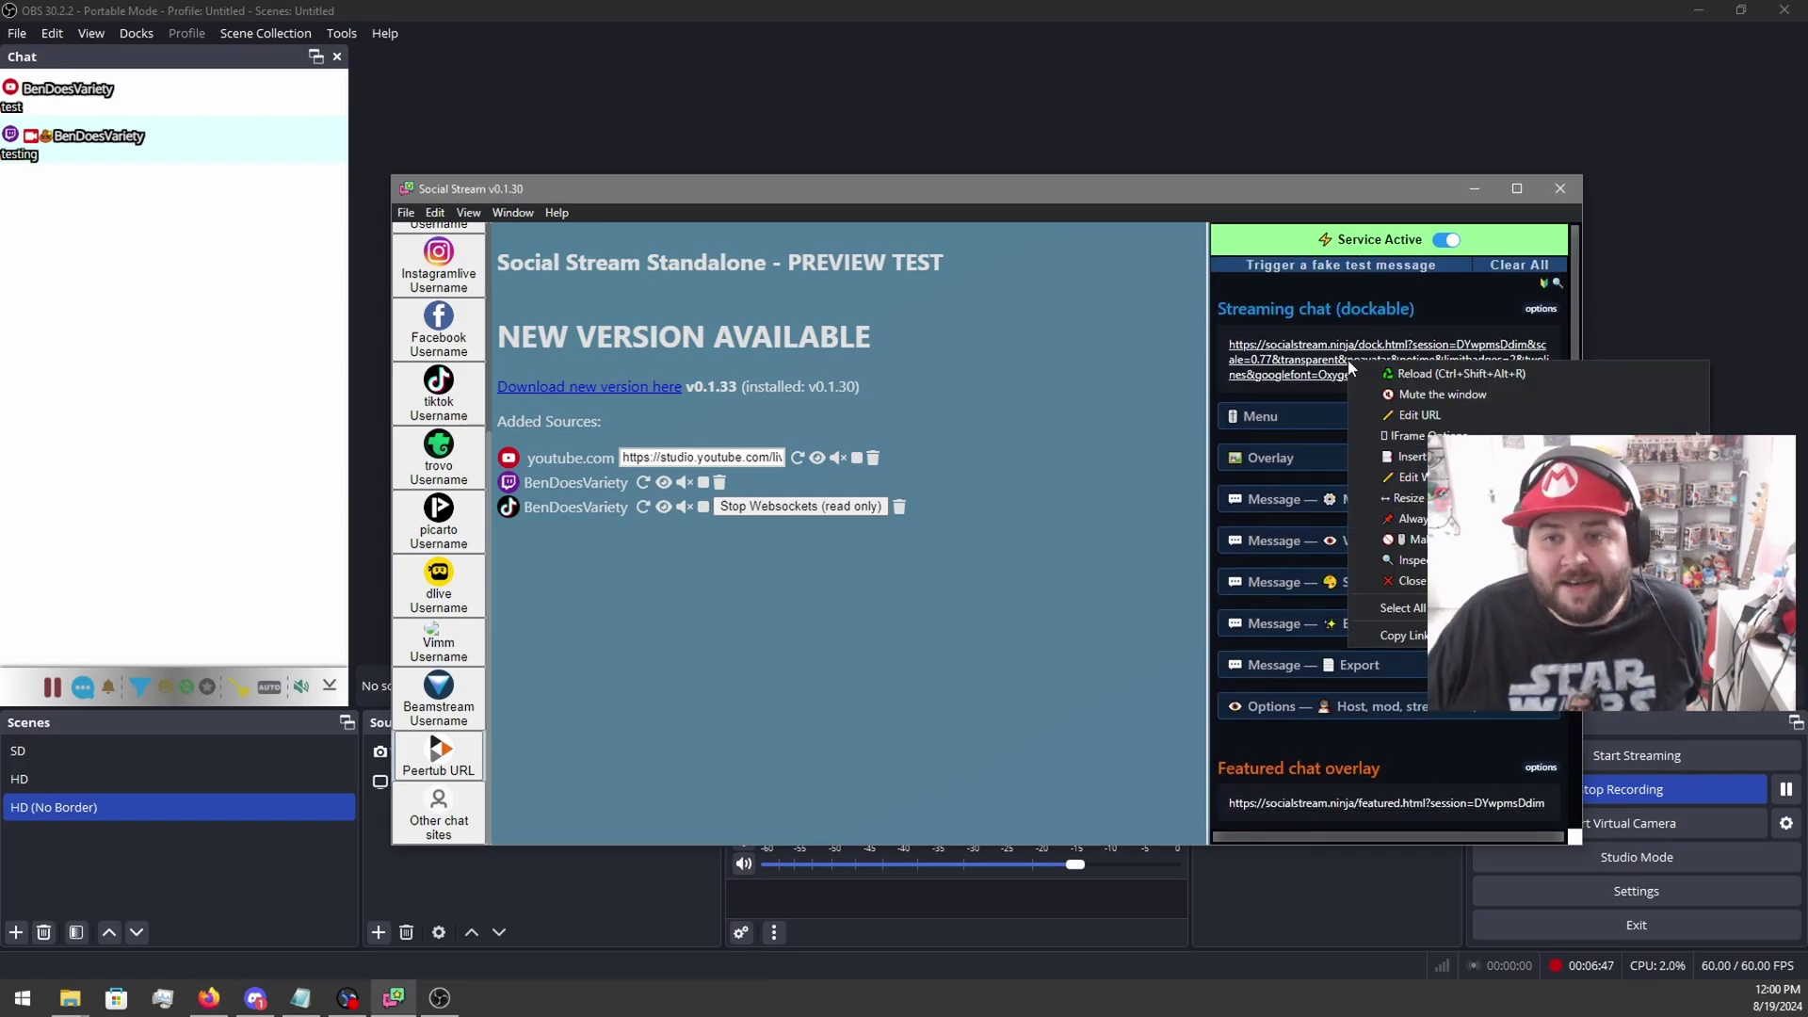
pyautogui.click(1384, 610)
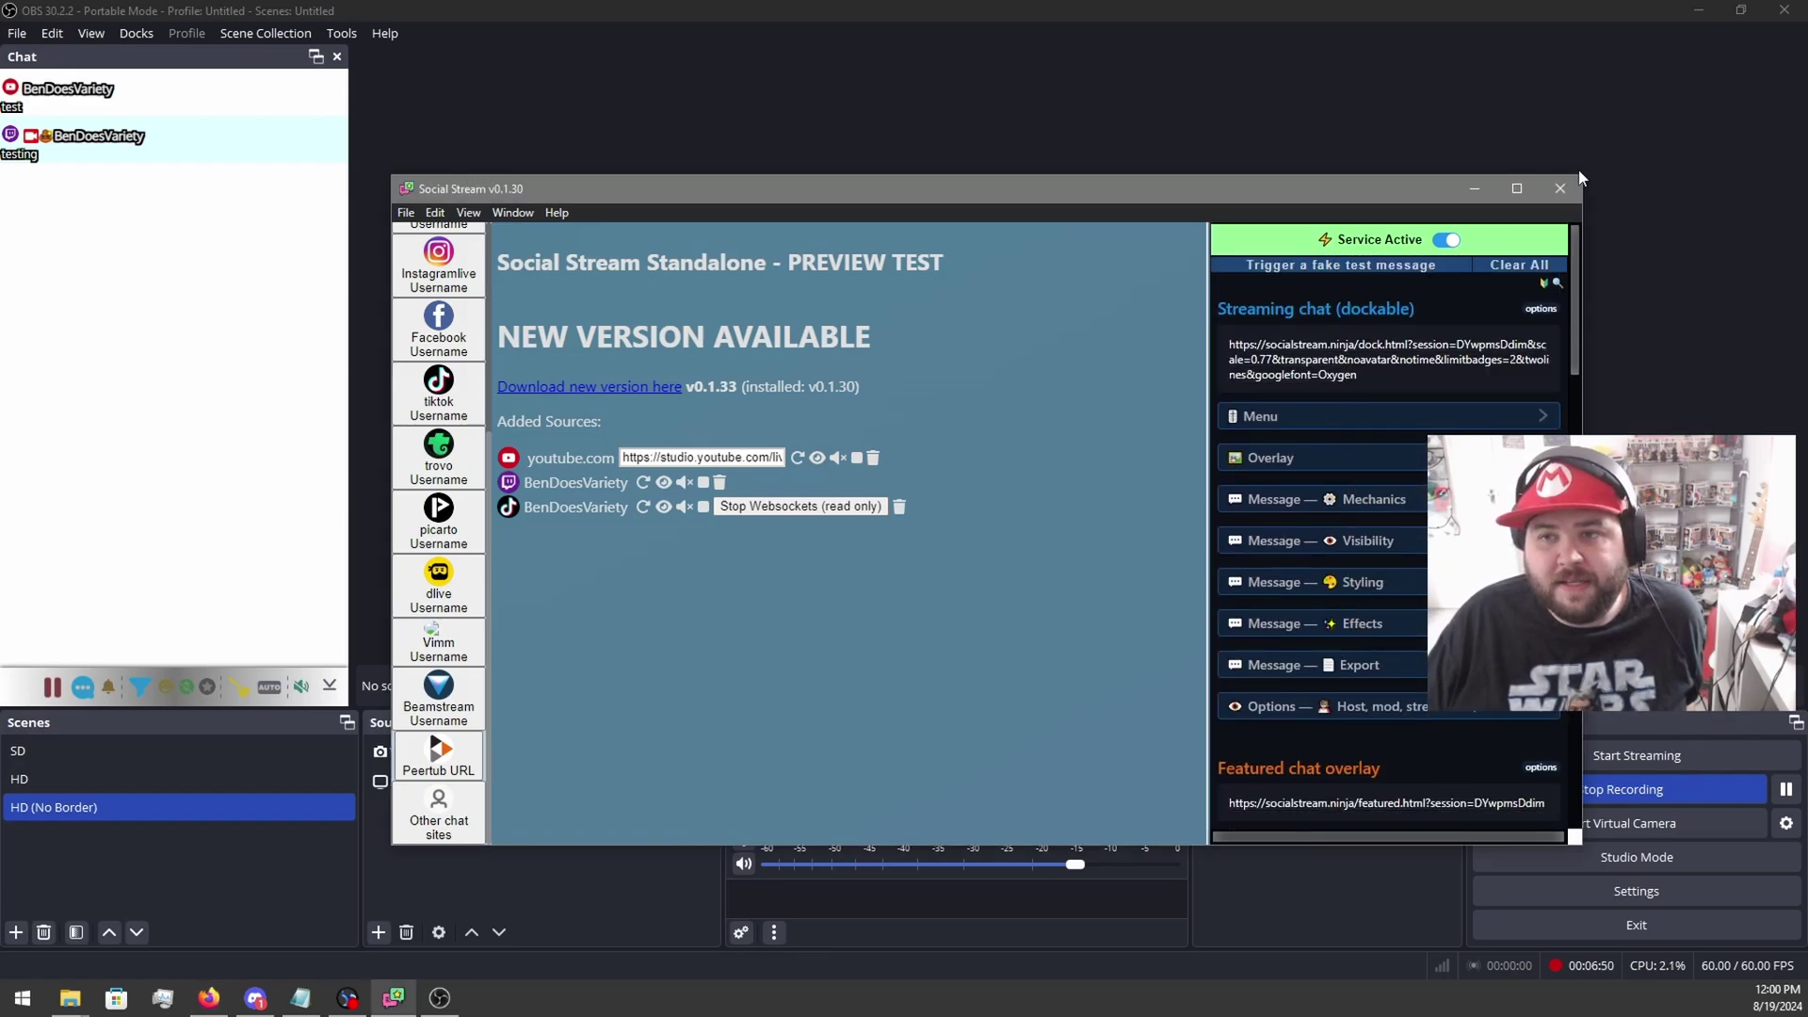
# Close Social Stream and add an OBS browser source named Chat whose URL is the copied chat link.
pyautogui.click(1561, 185)
pyautogui.click(378, 932)
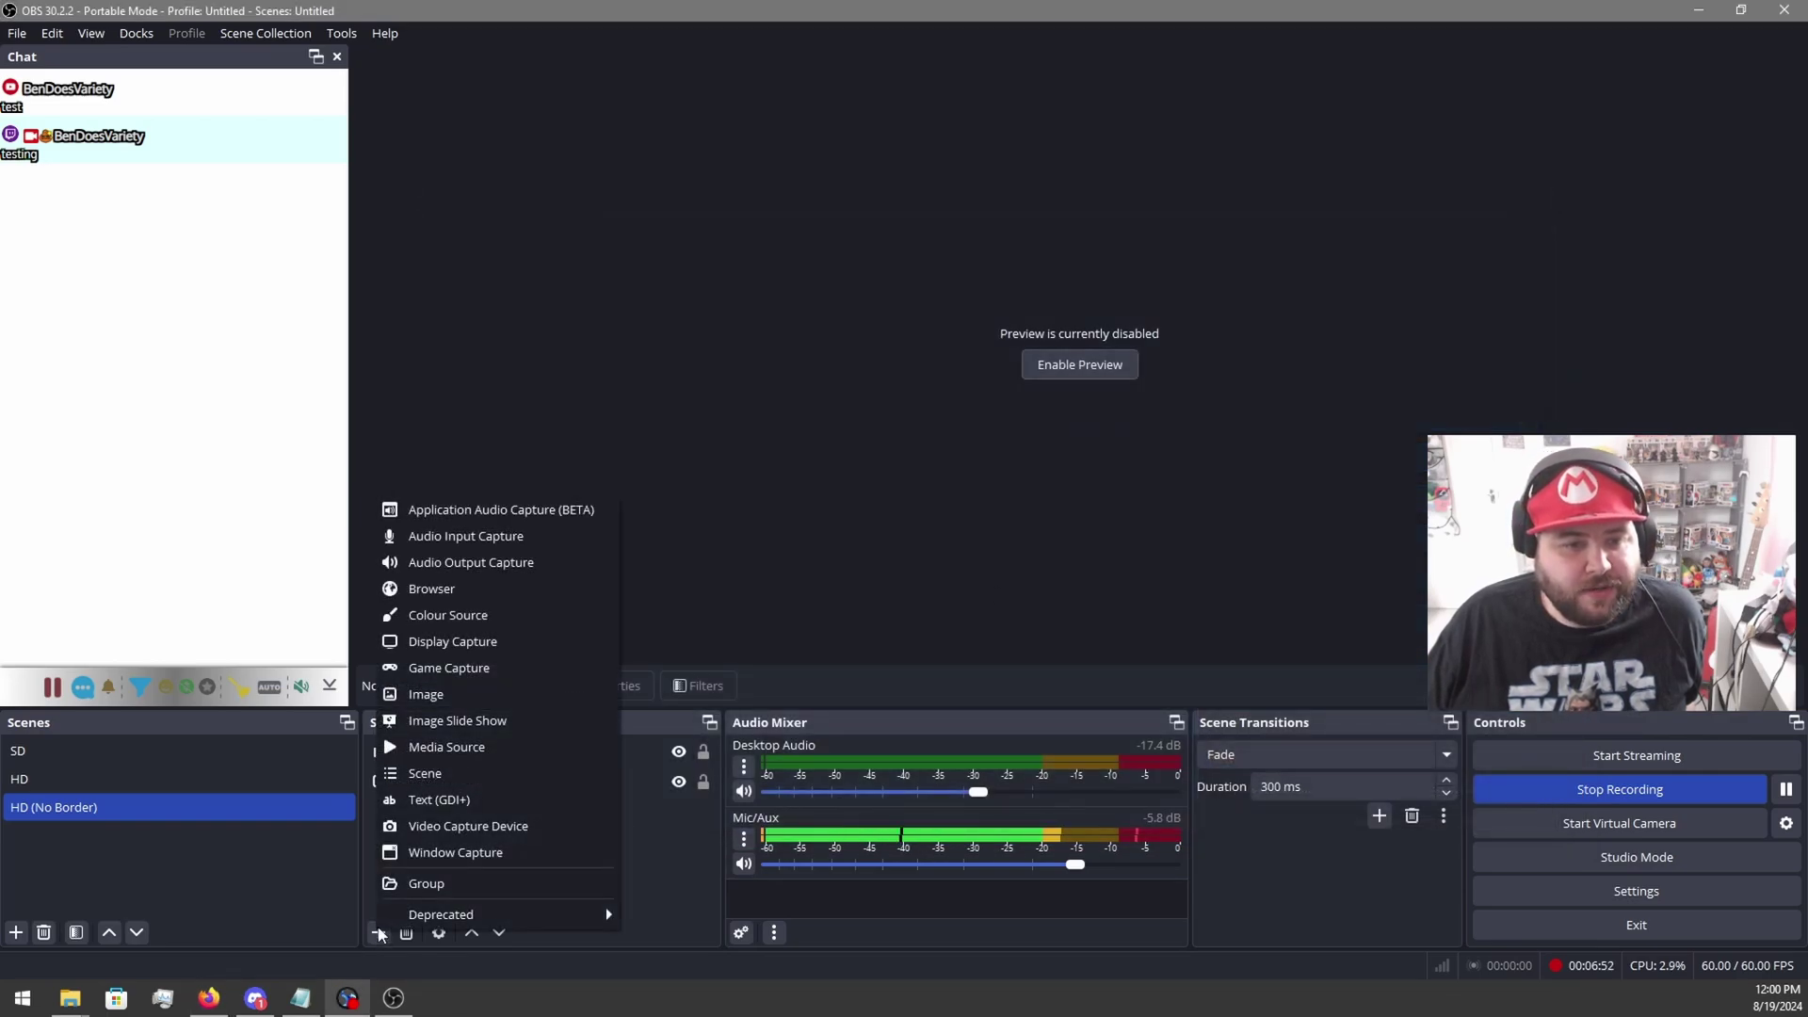
pyautogui.click(450, 589)
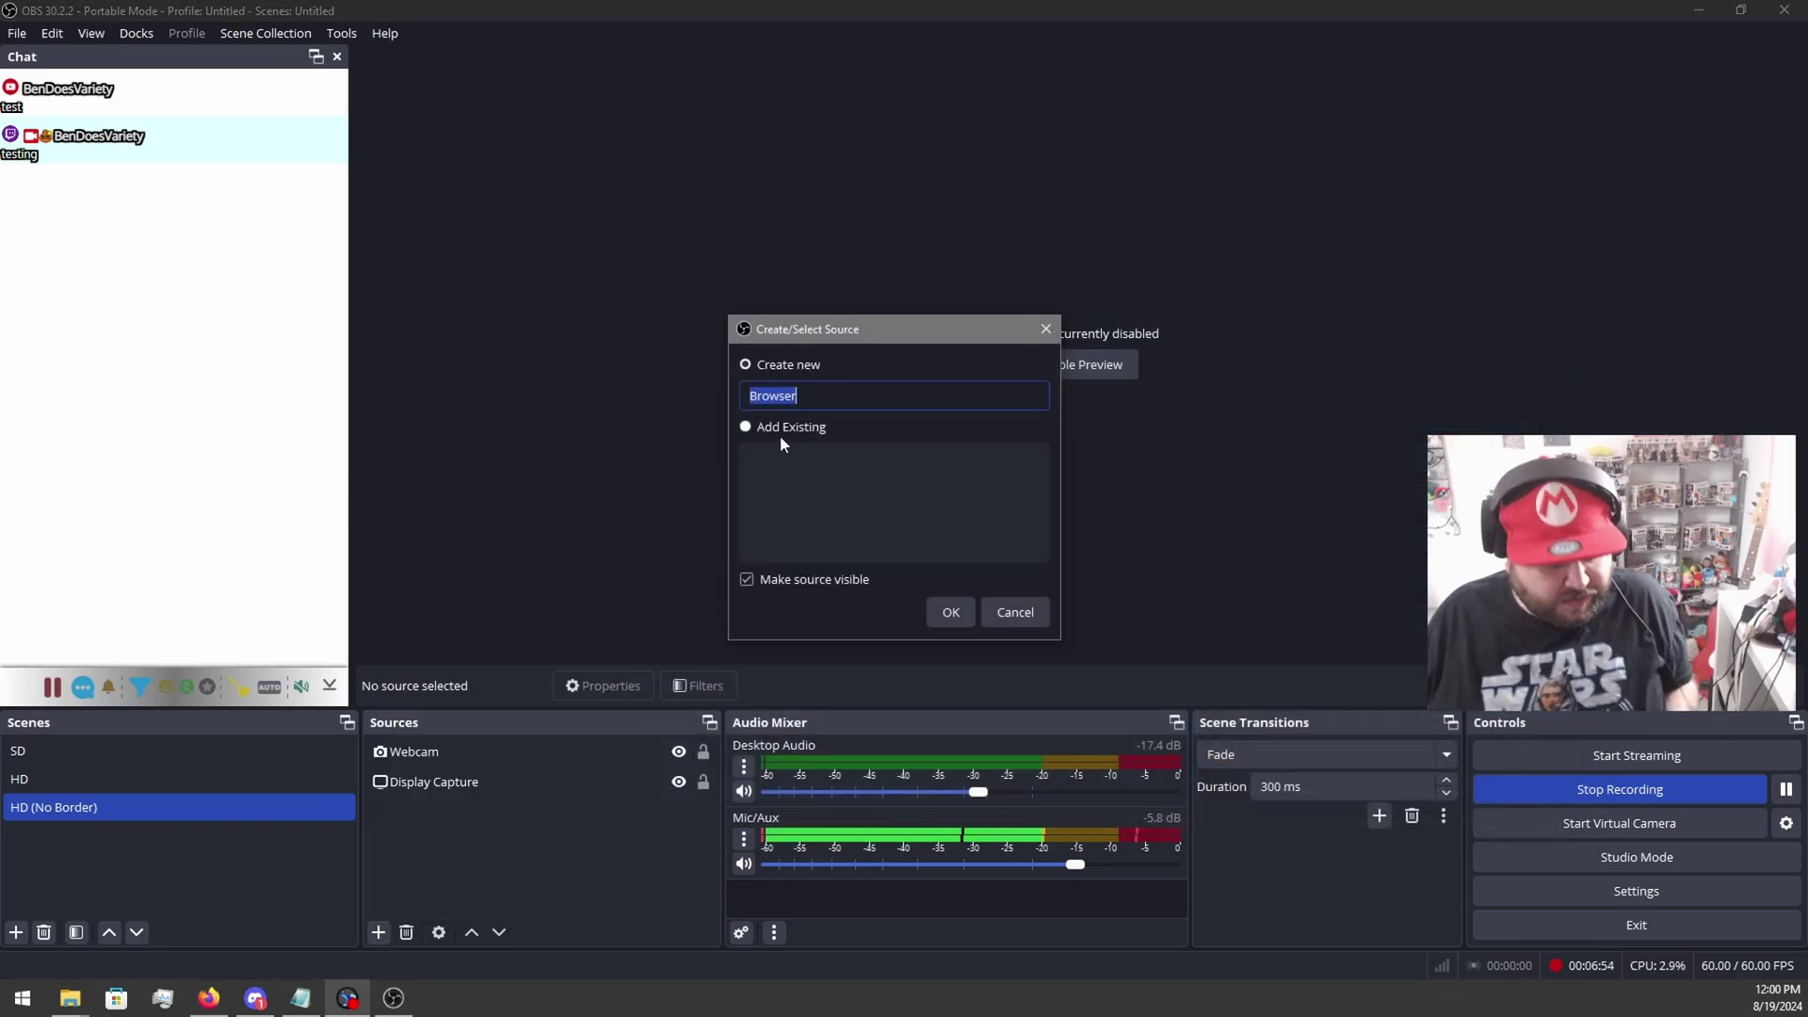
pyautogui.write('Chat')
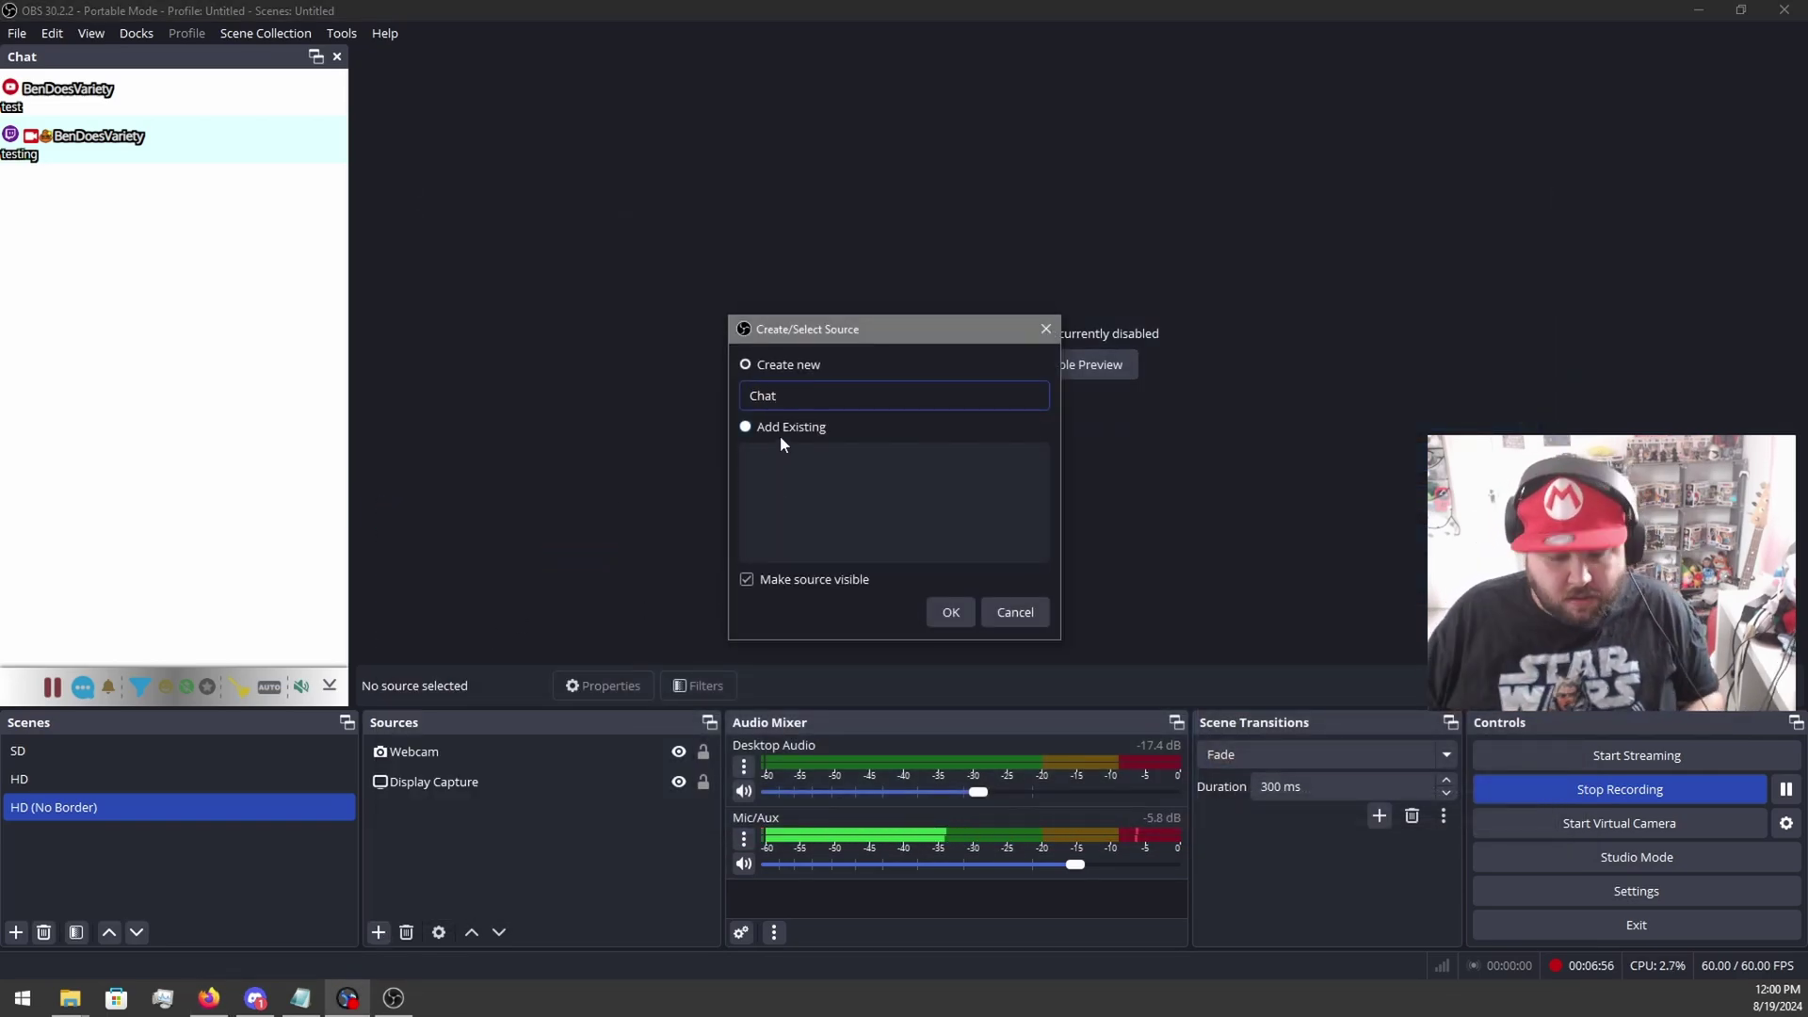
pyautogui.click(947, 614)
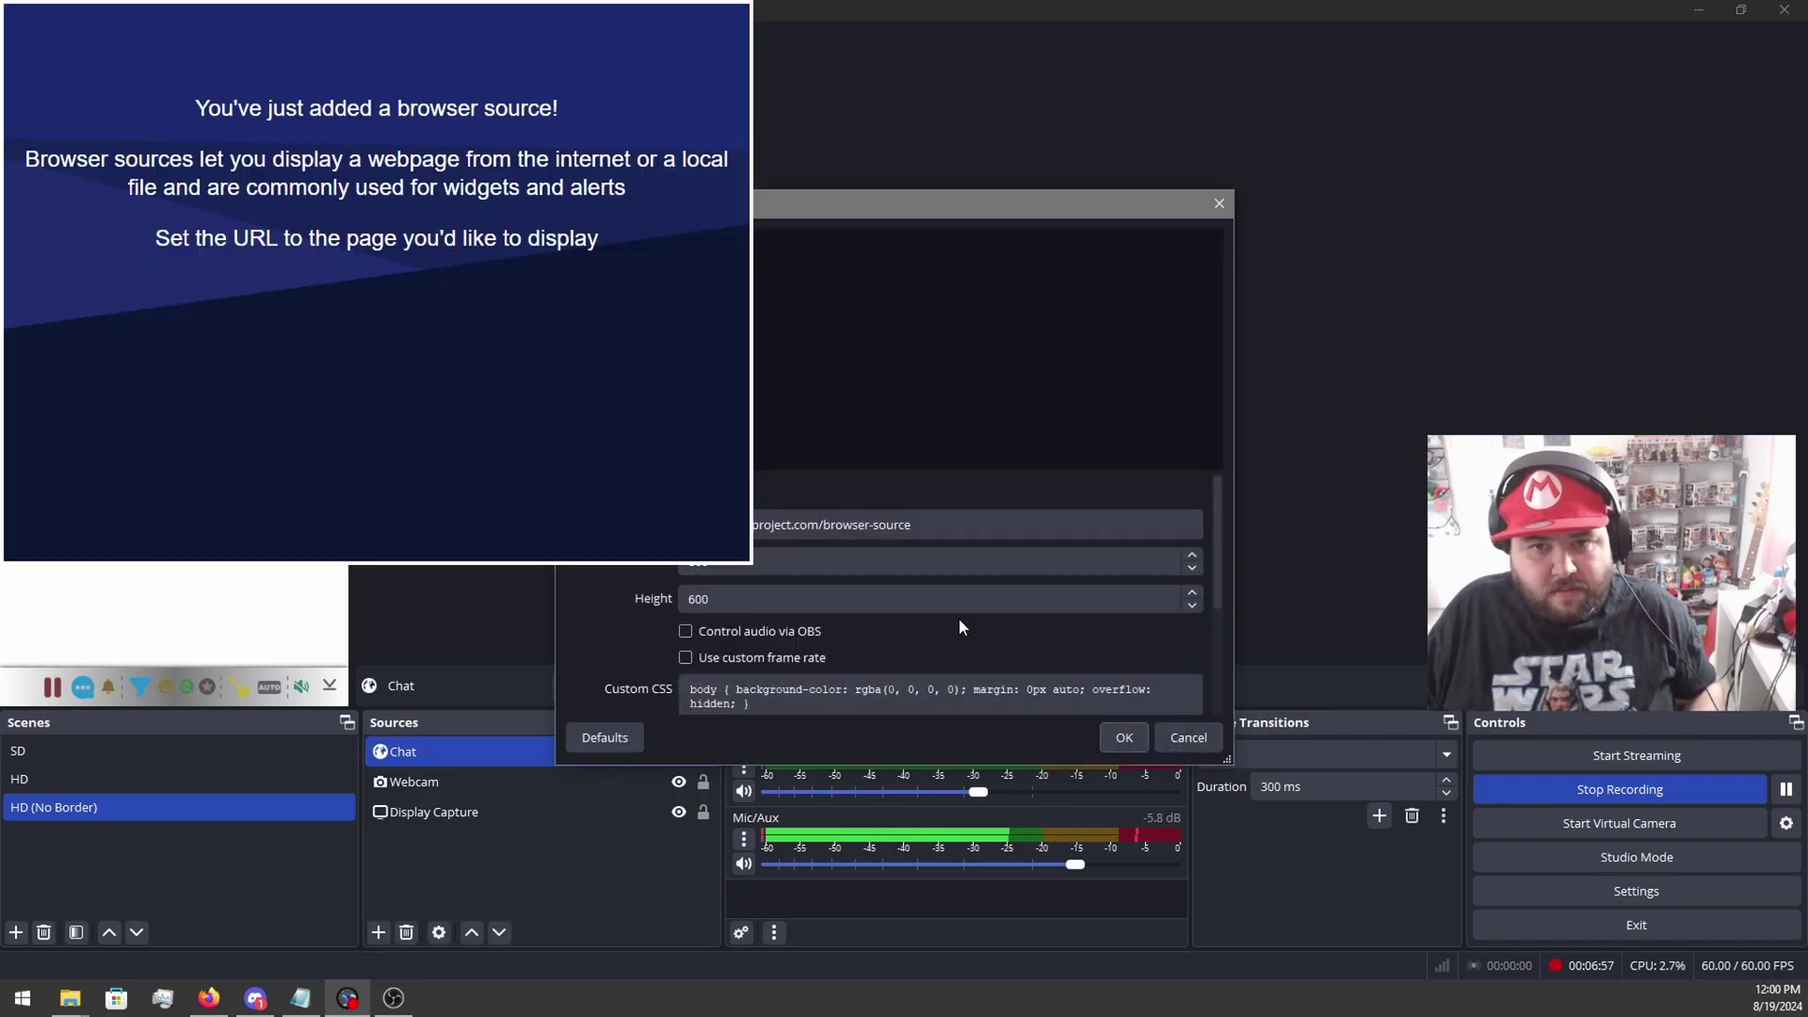
pyautogui.tripleClick(929, 532)
pyautogui.hotkey('ctrl', 'v')
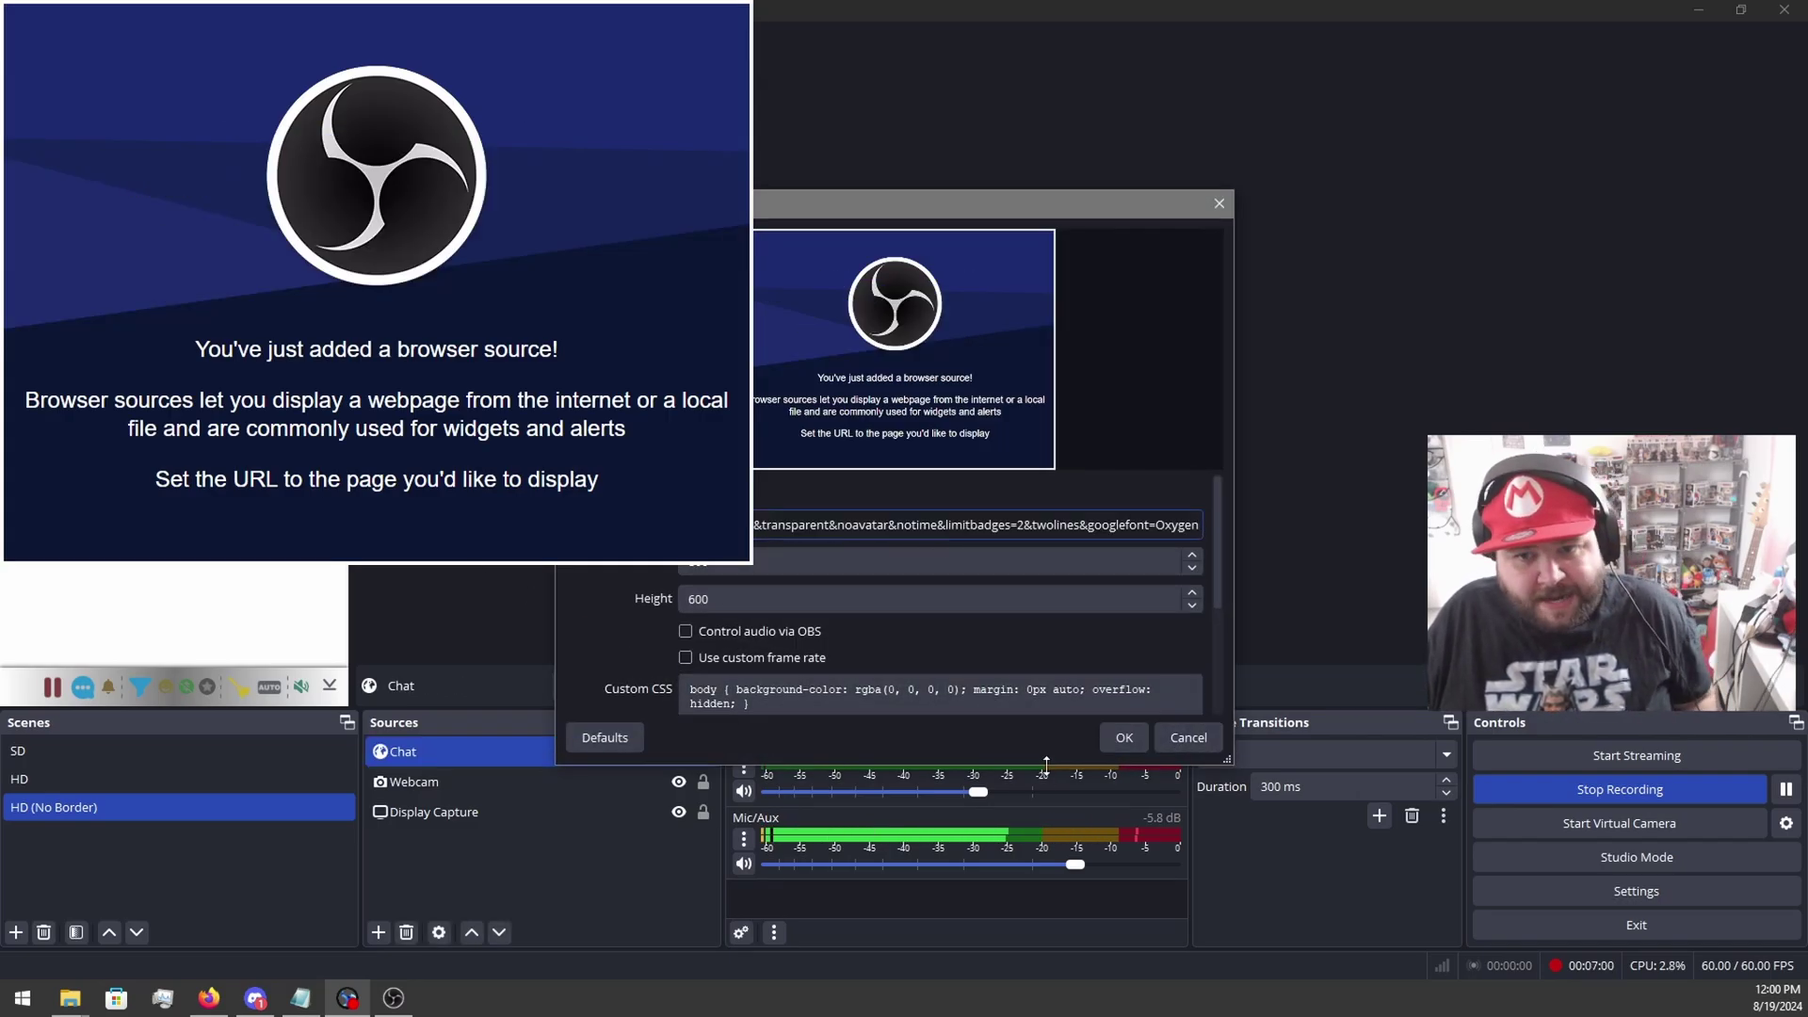
pyautogui.click(1125, 737)
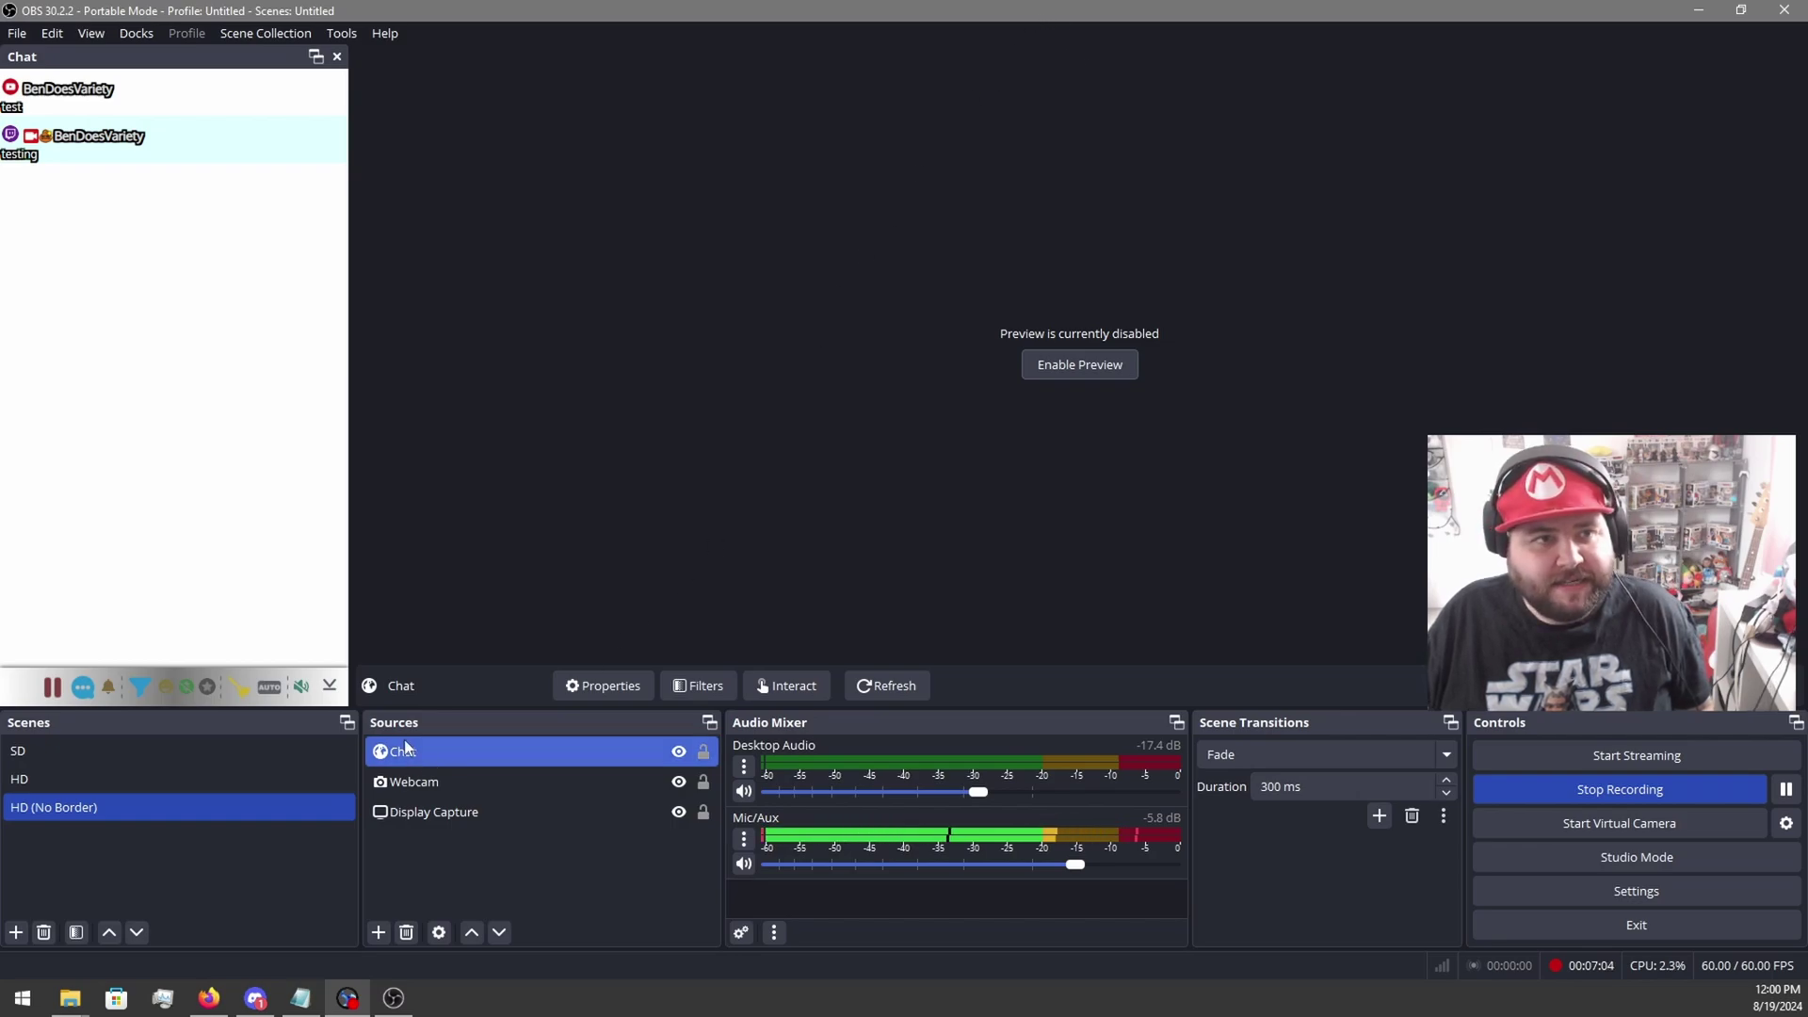
pyautogui.hotkey('alt', 'Tab')
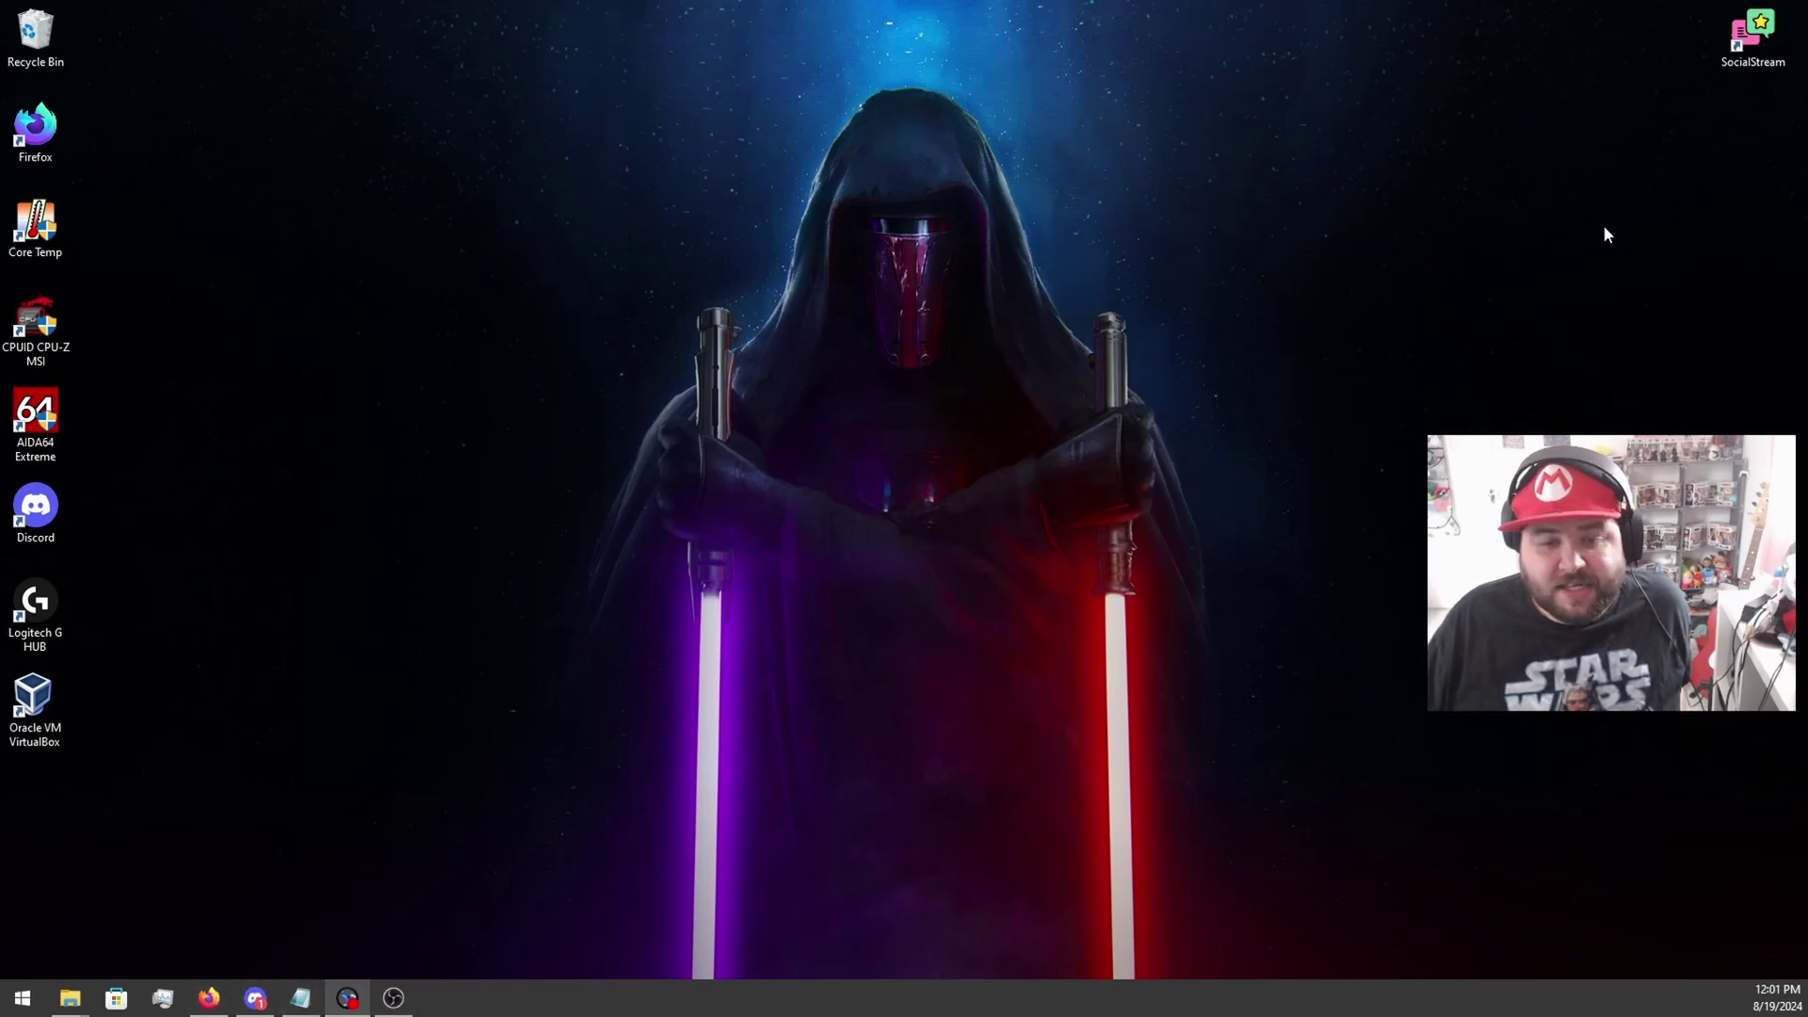
# Relaunch SocialStream and activate the YouTube and Twitch chat sources plus TikTok via websockets.
pyautogui.doubleClick(1747, 40)
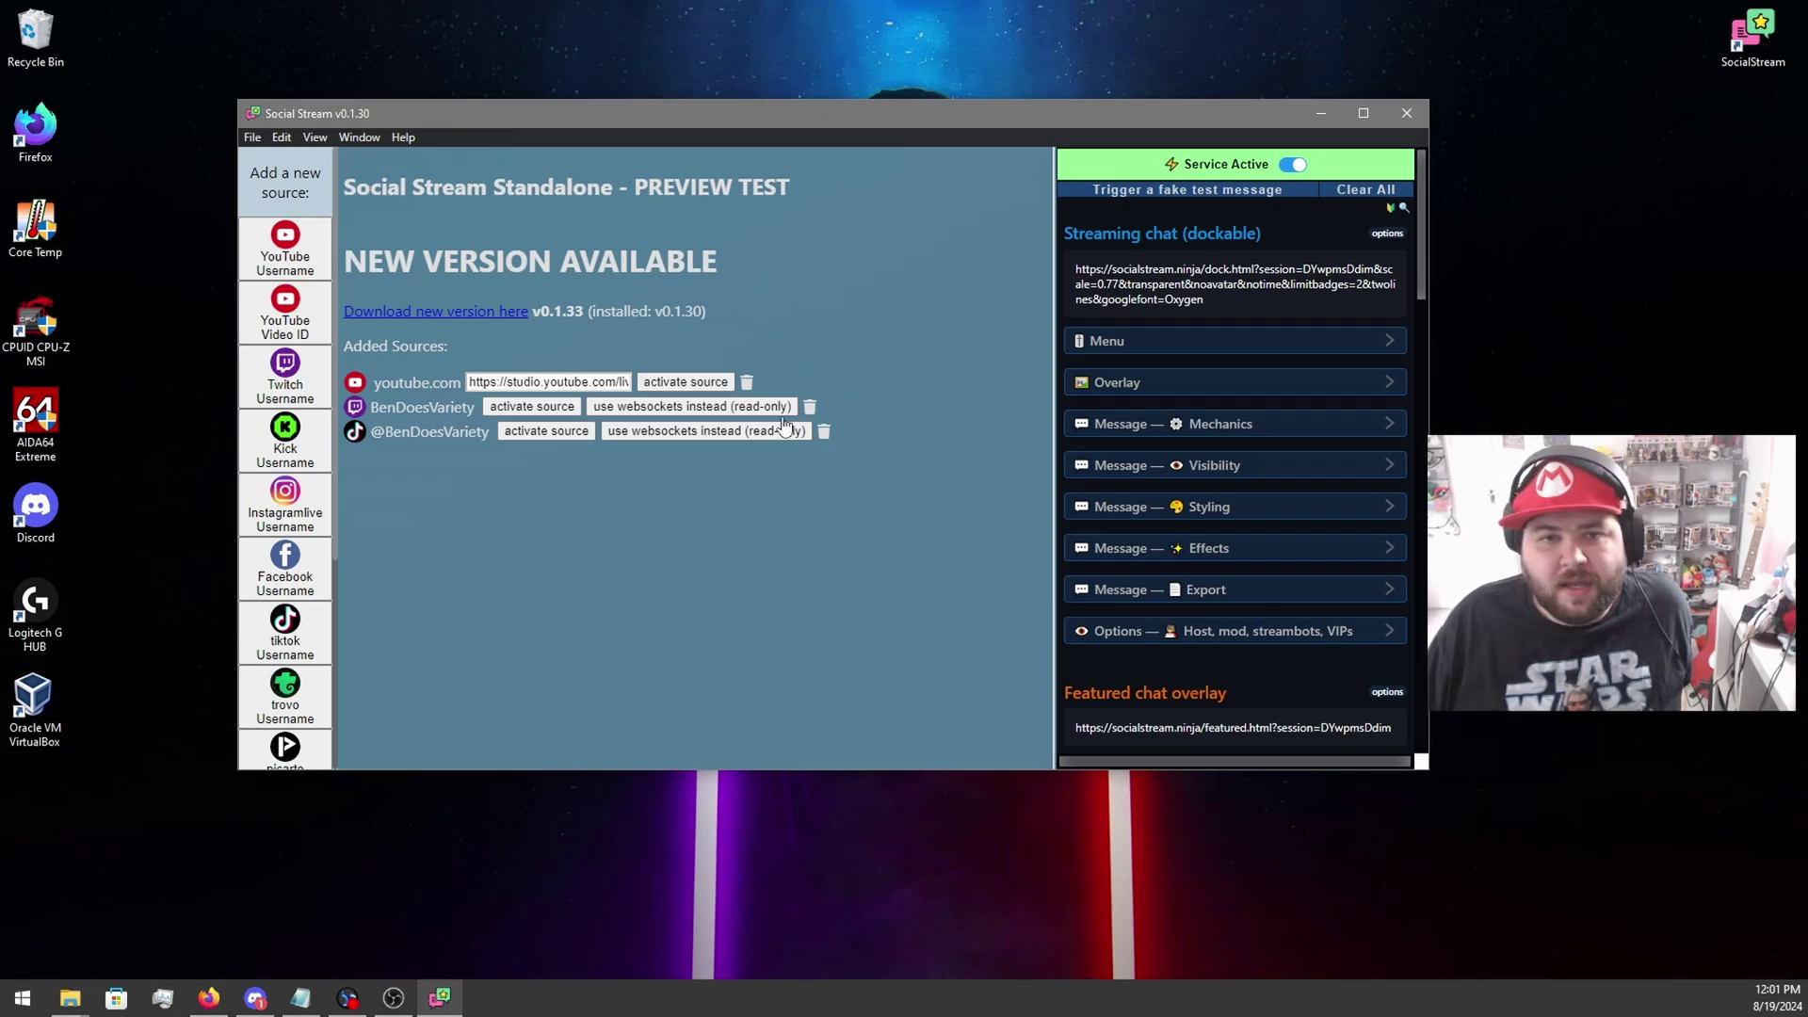
pyautogui.click(664, 386)
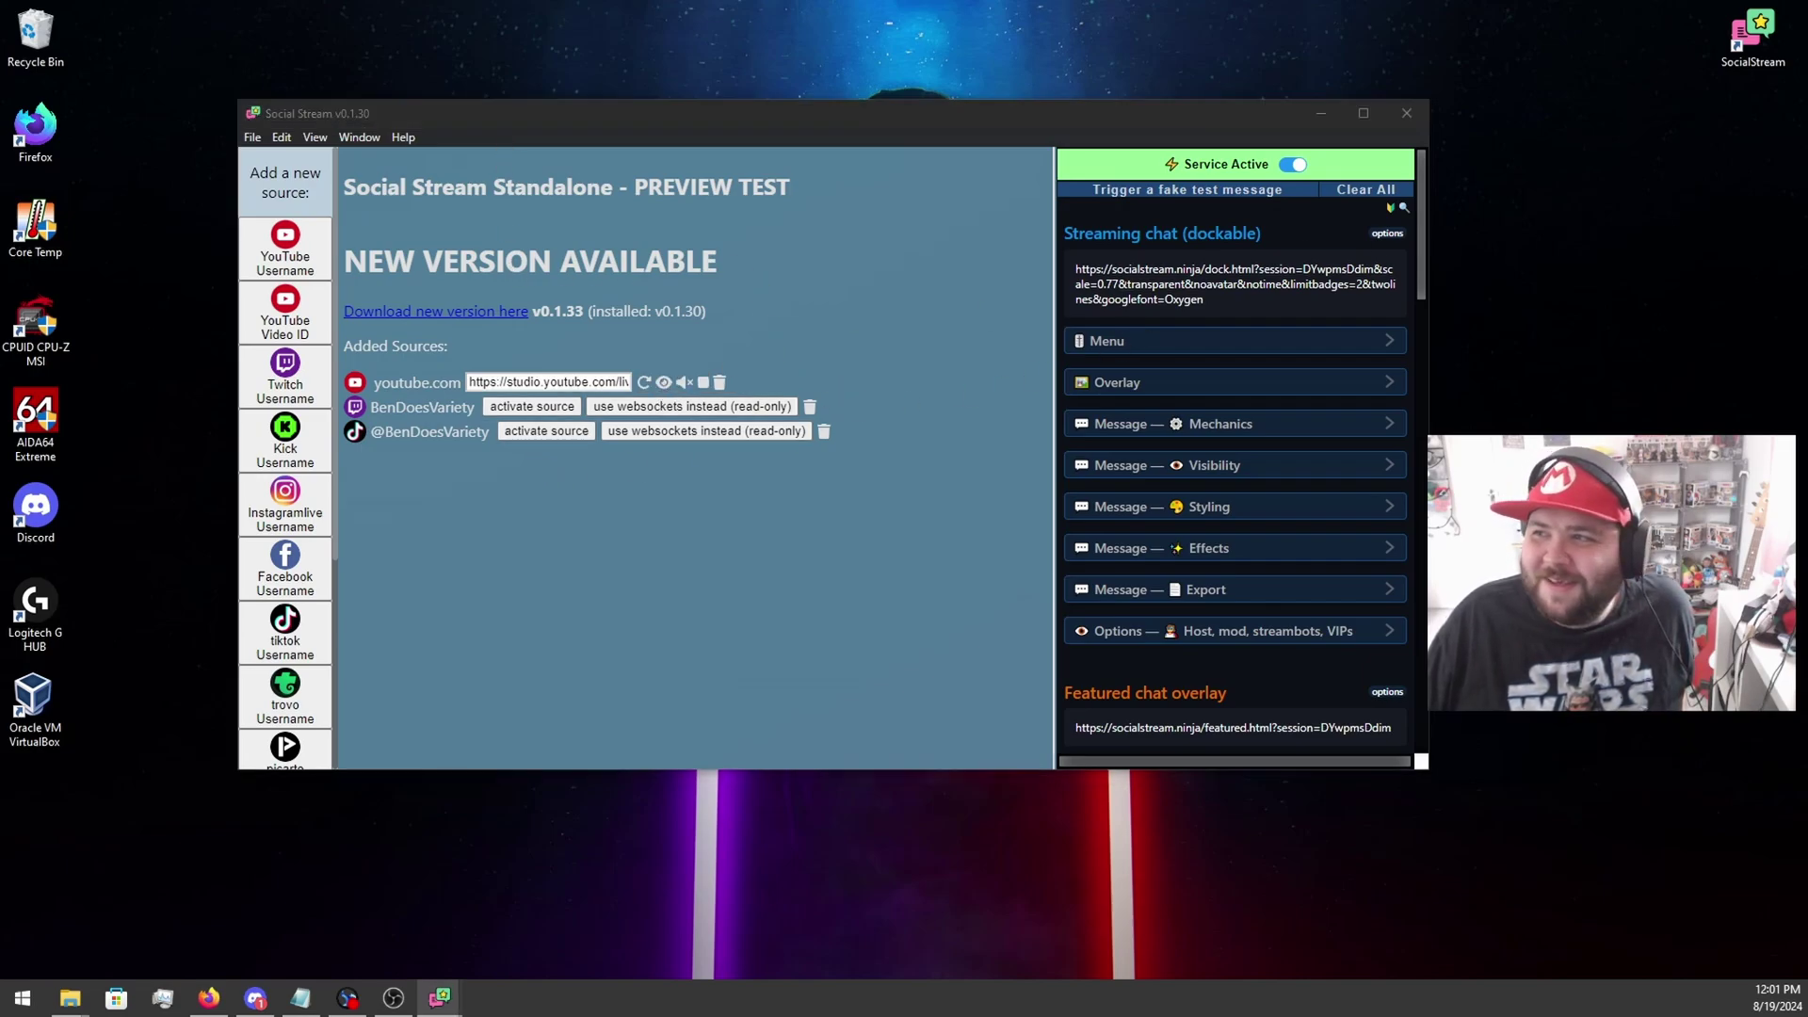
pyautogui.click(532, 406)
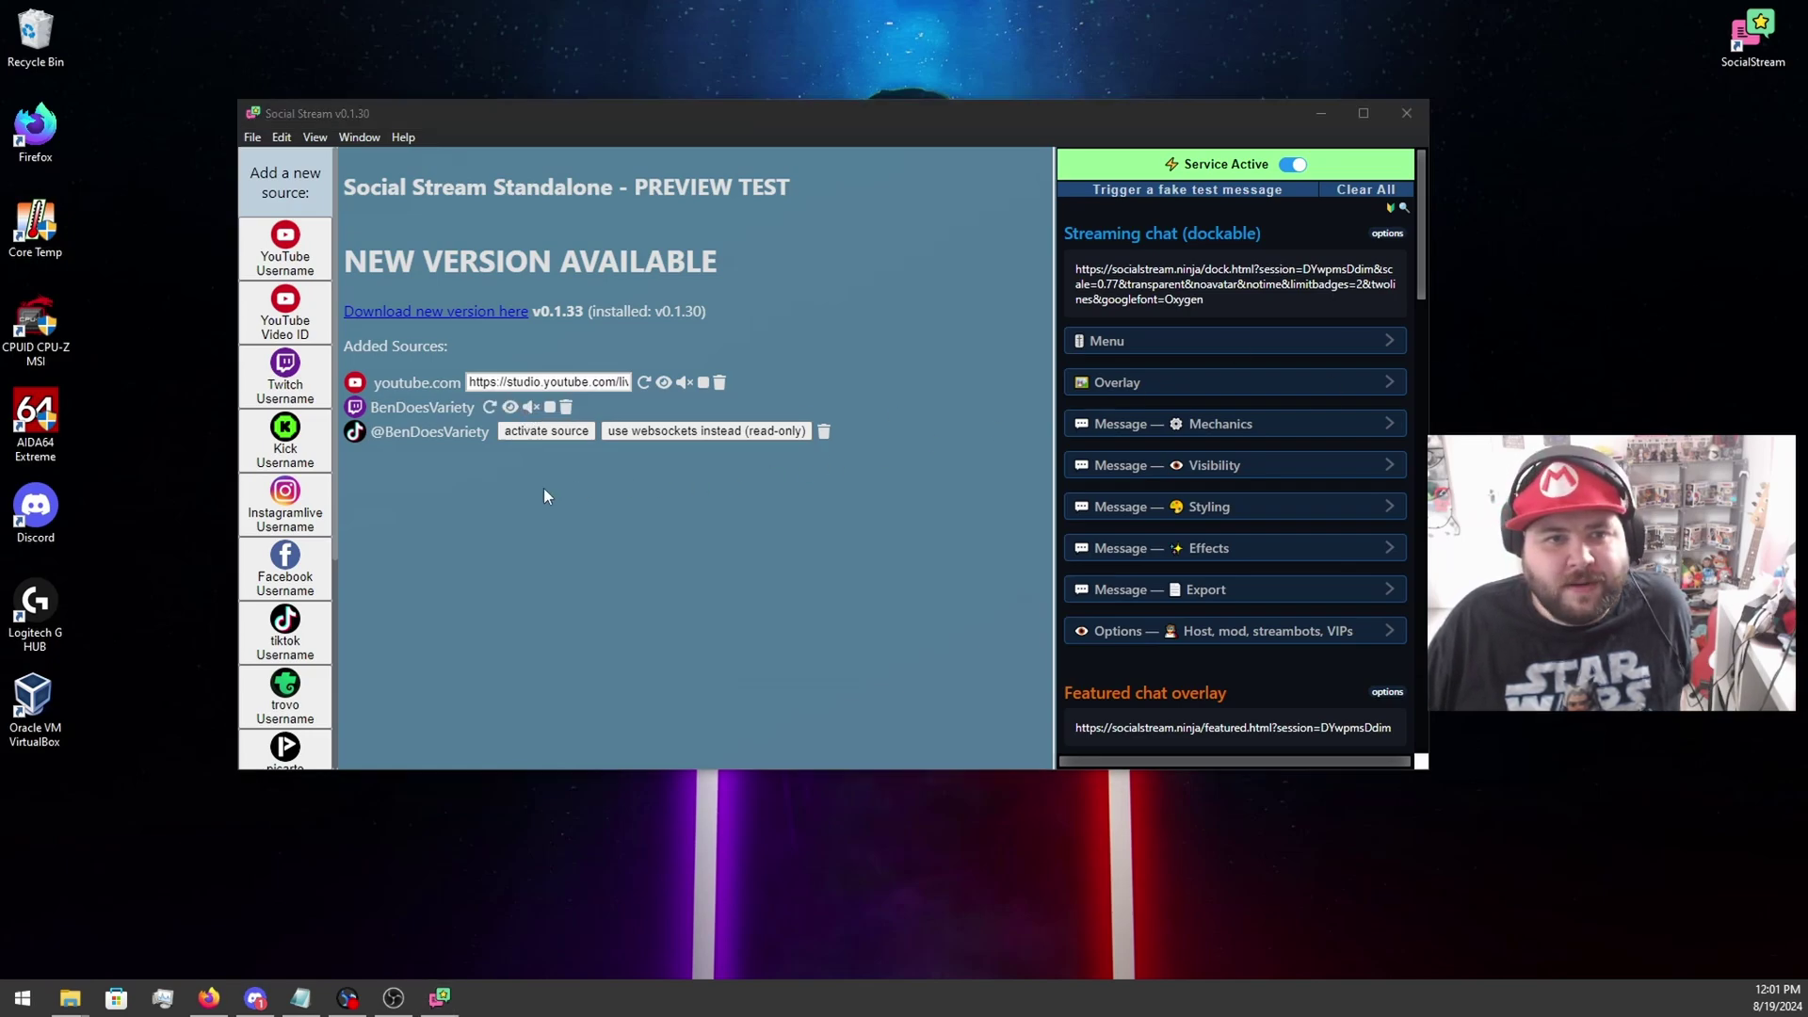
pyautogui.click(665, 430)
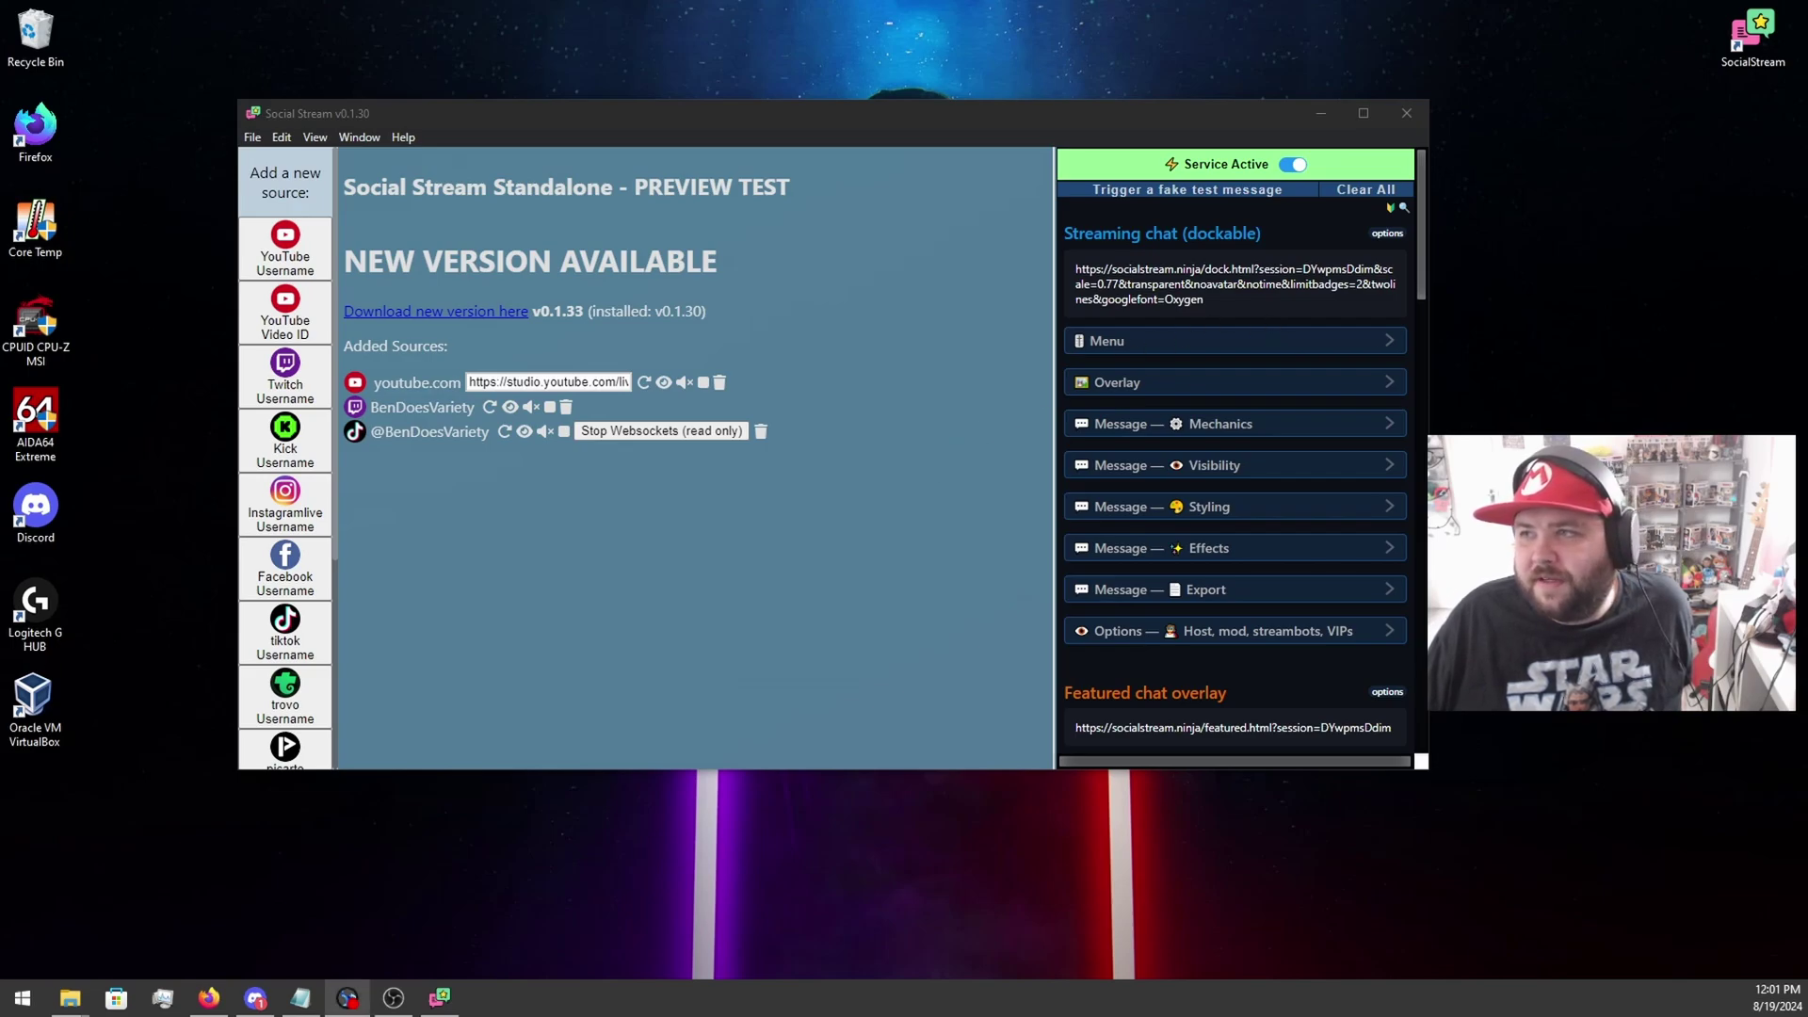
pyautogui.hotkey('alt', 'Tab')
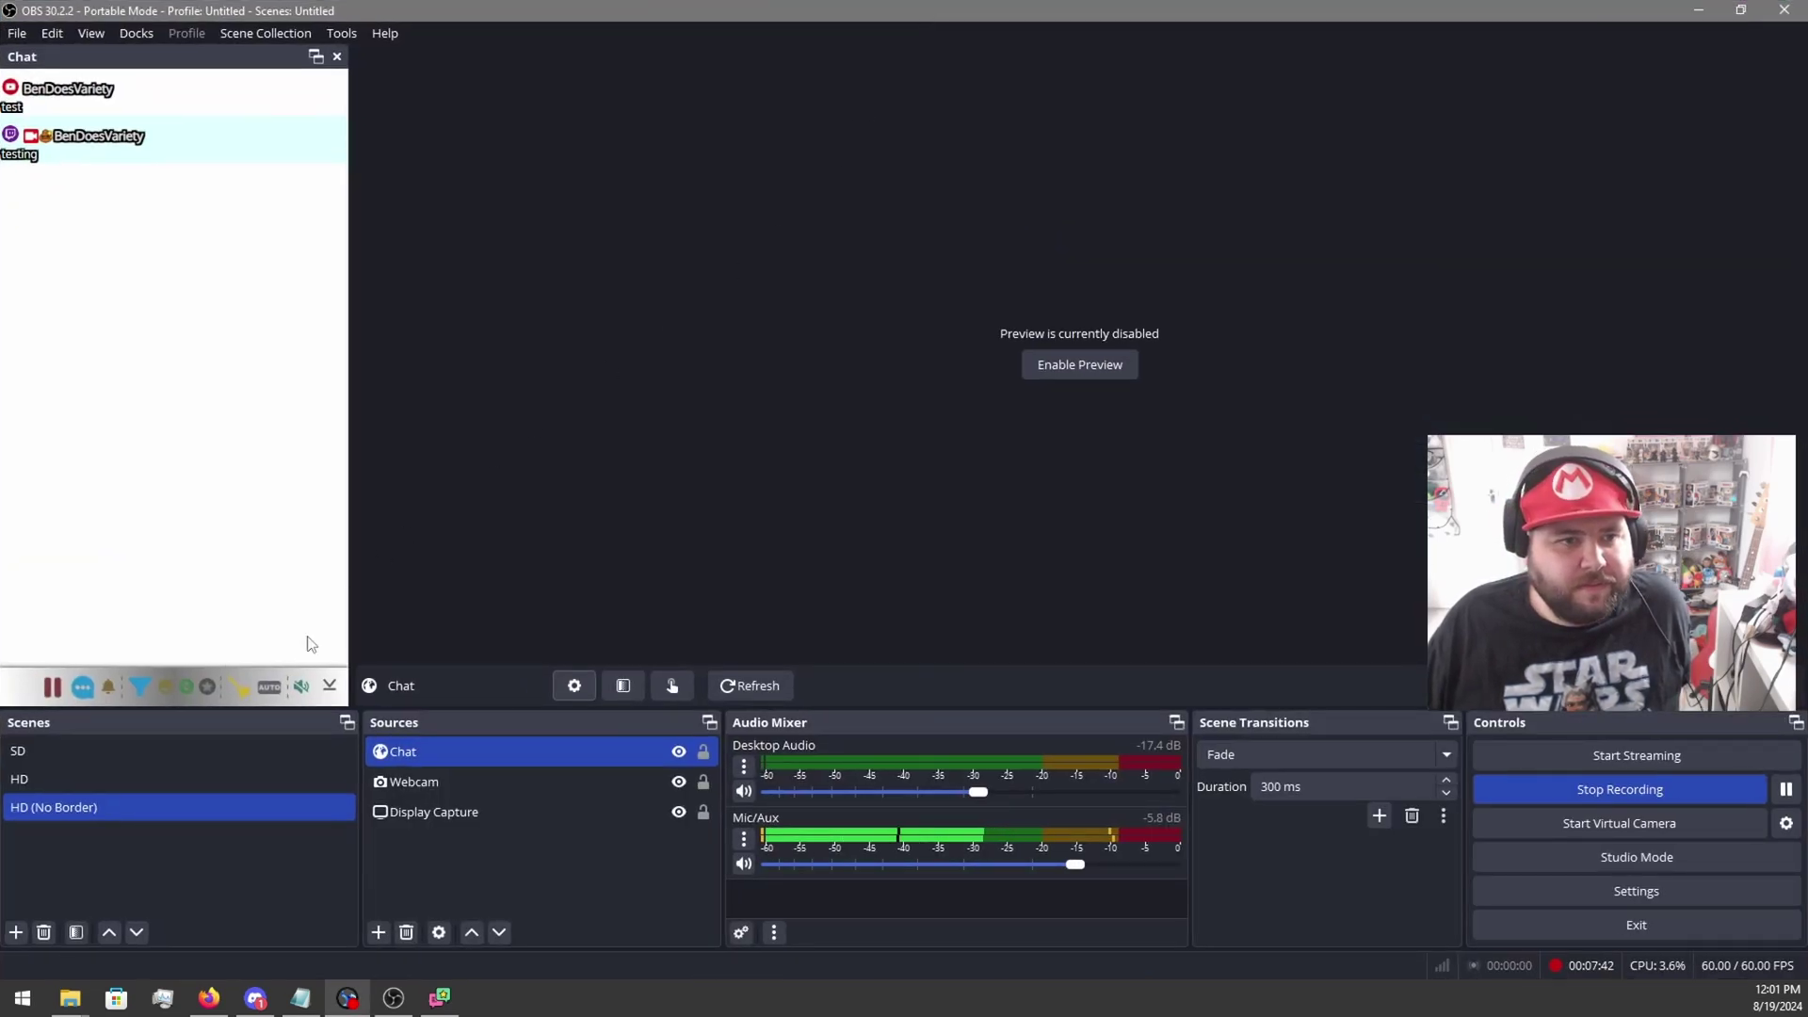
# Check the Chat dock for incoming messages, then minimize OBS Studio.
pyautogui.hotkey('alt', 'Tab')
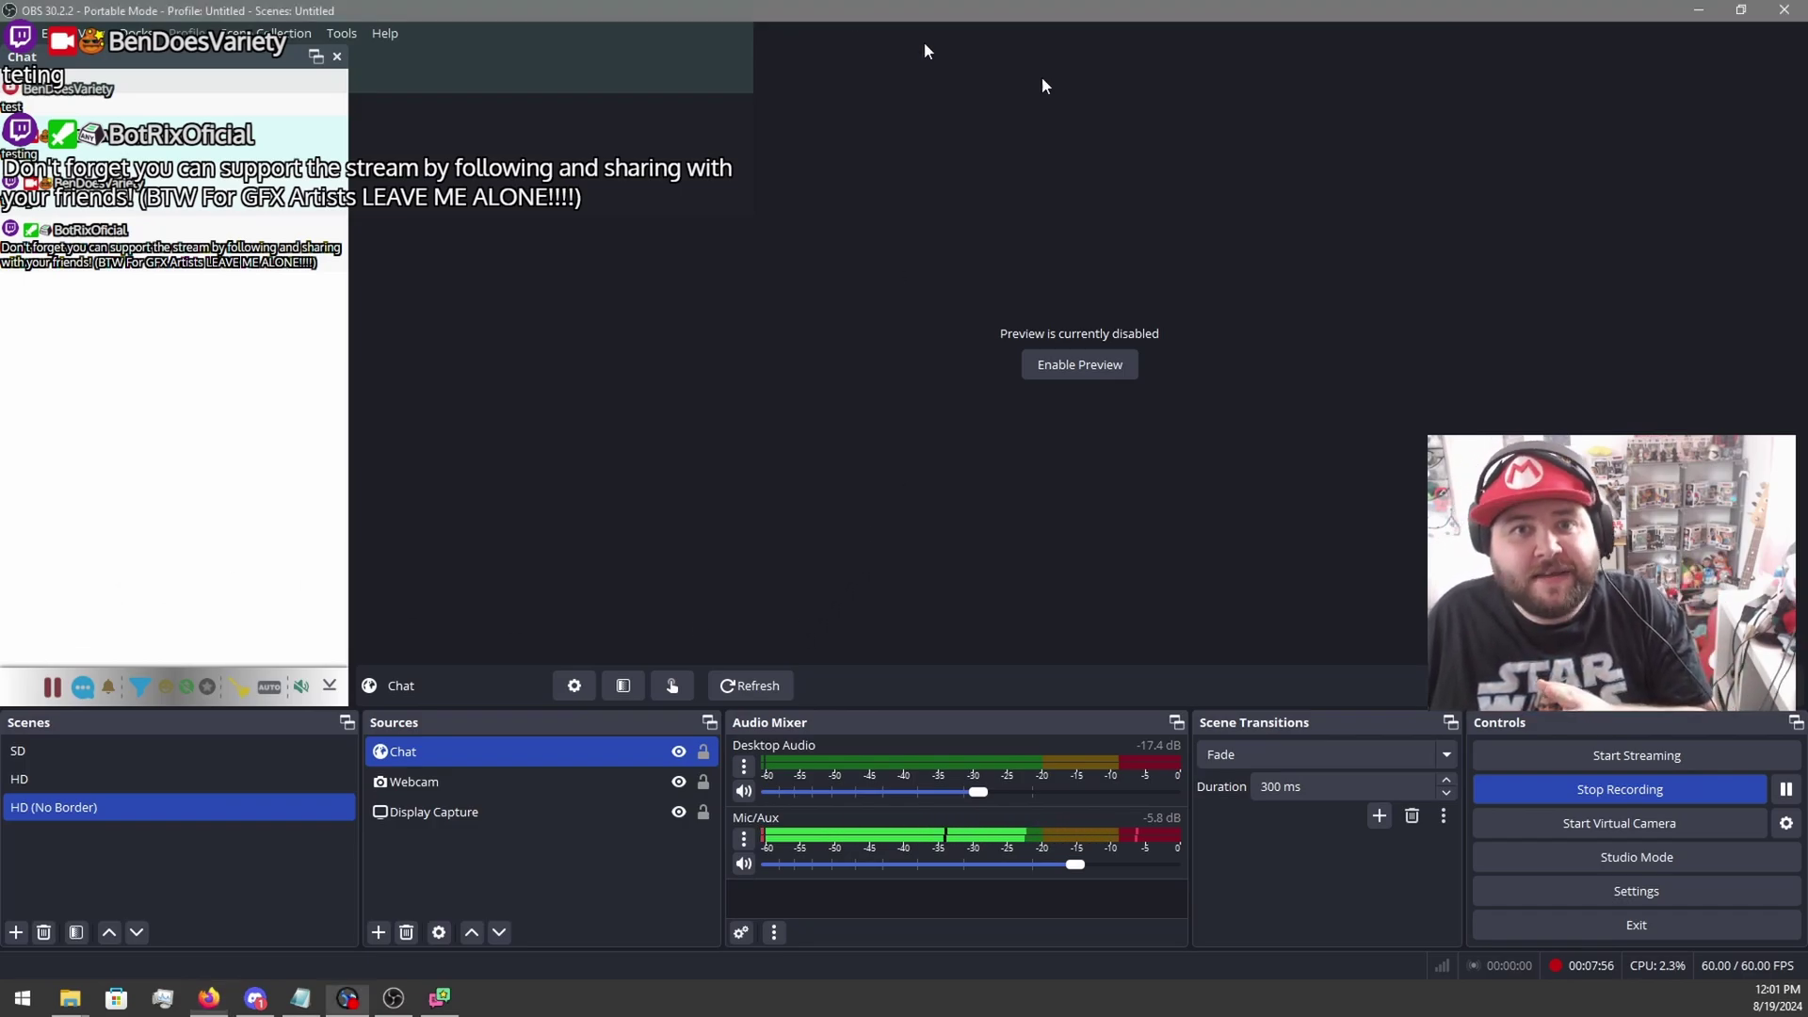
pyautogui.click(1698, 10)
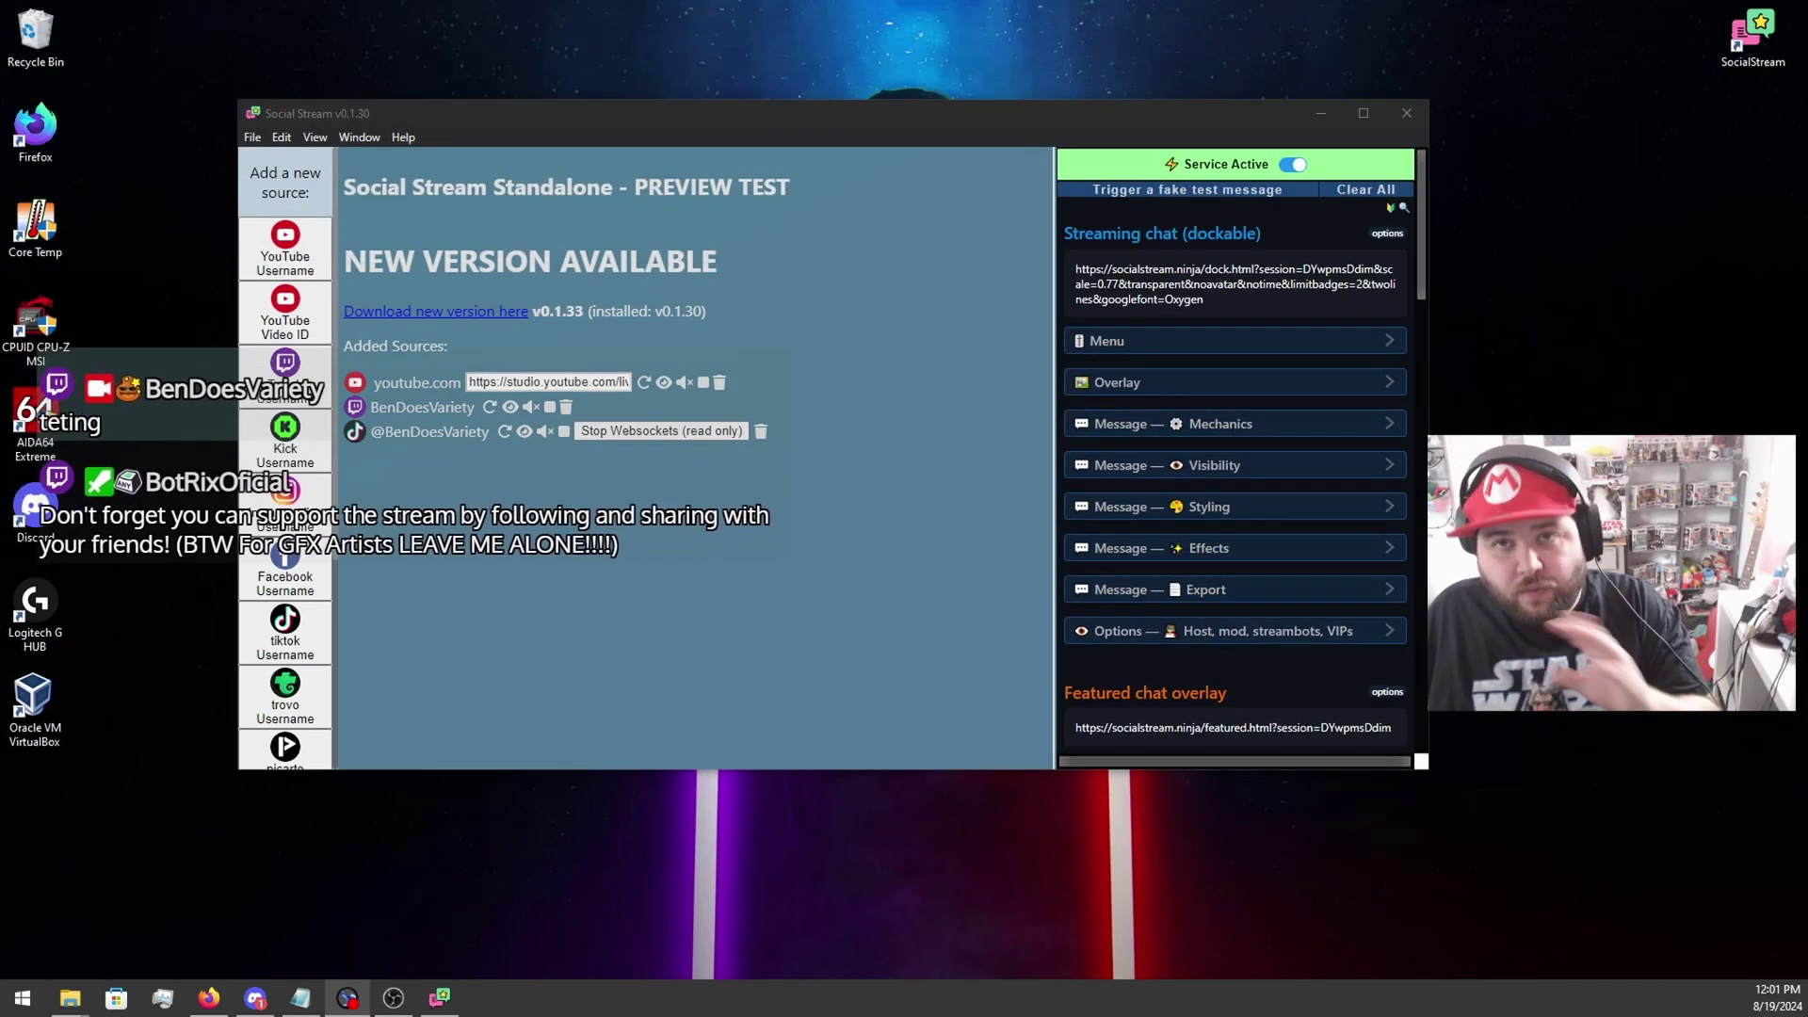
# Look through the Message — Visibility toggles, collapse that section, and expand Message — Styling.
pyautogui.scroll(-4, 313, 489)
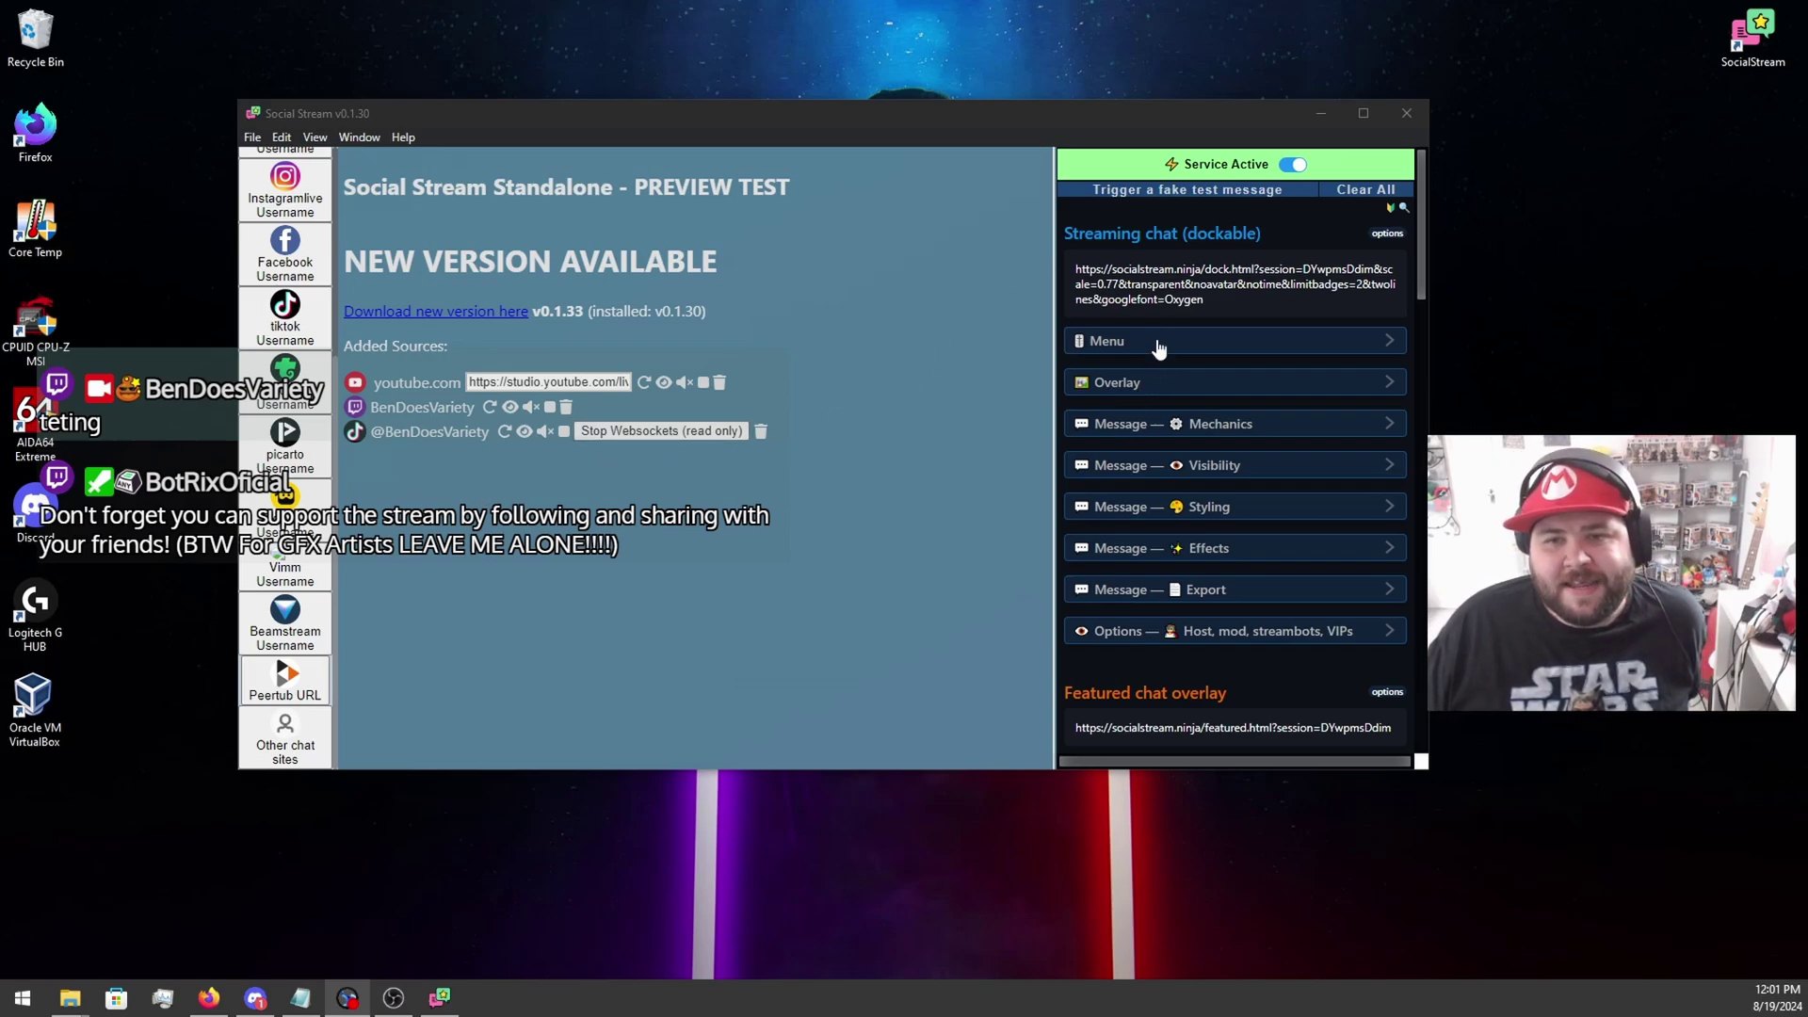
pyautogui.click(1166, 468)
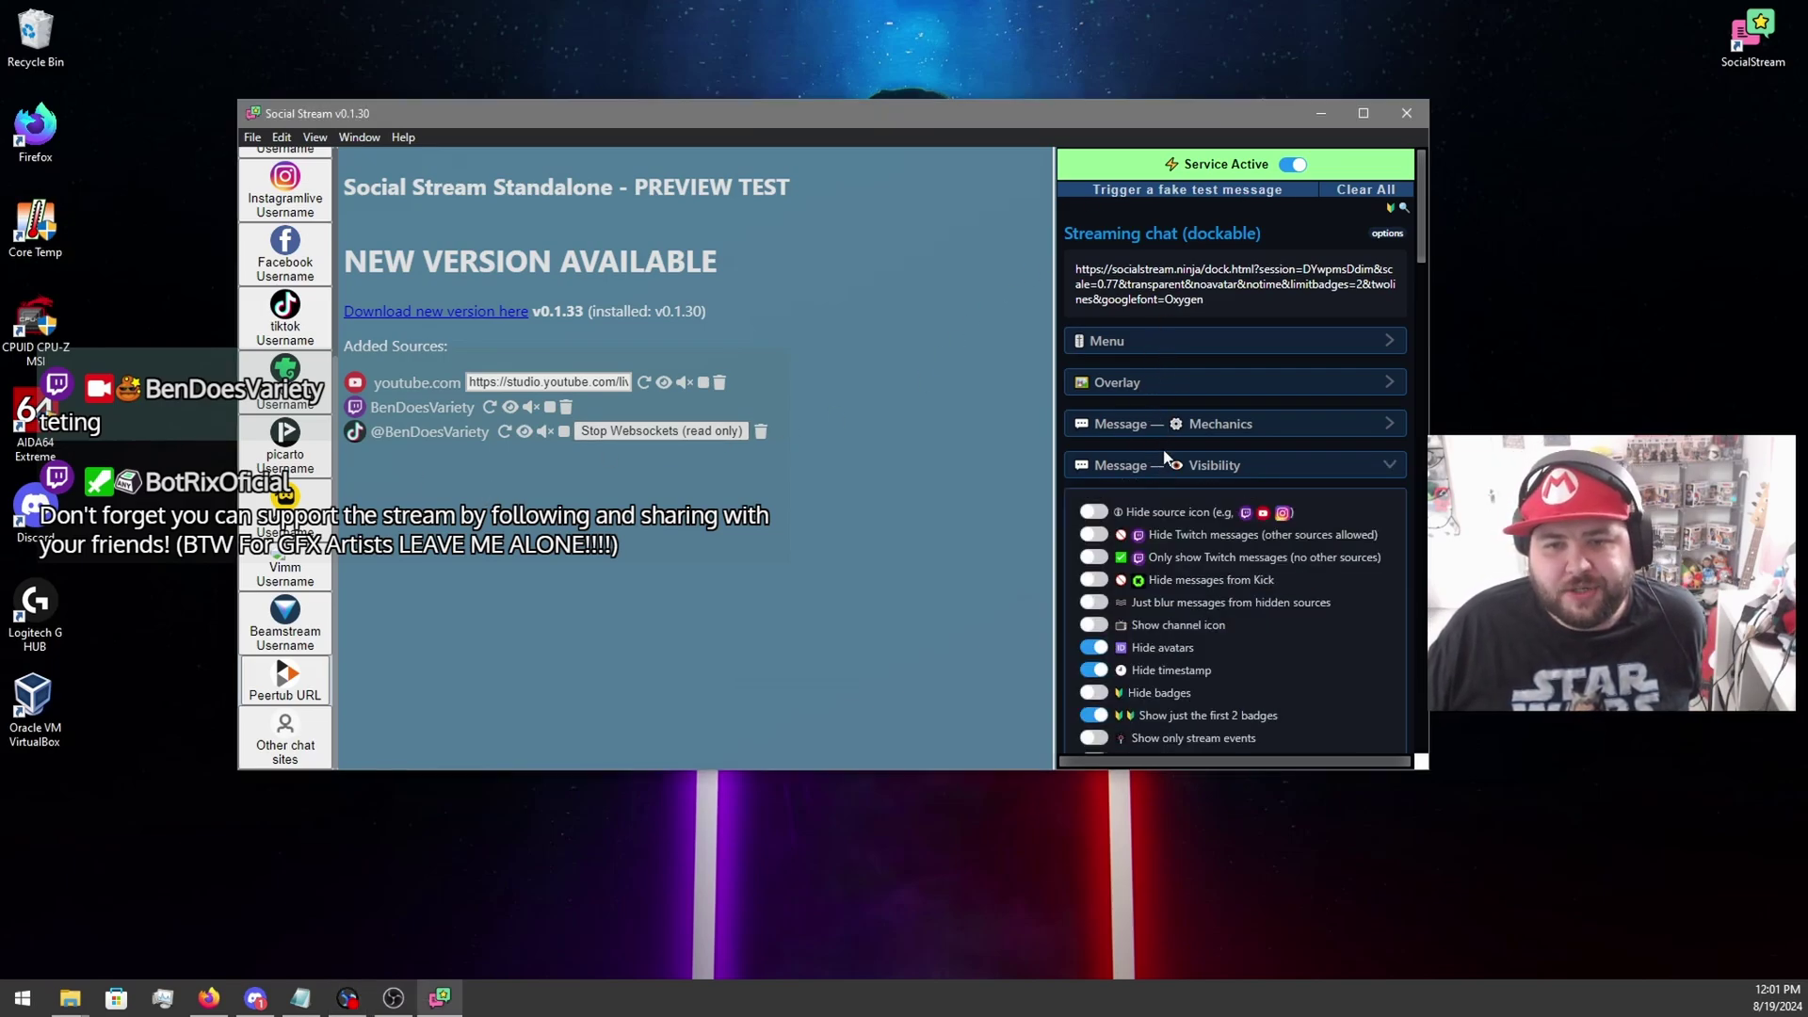
pyautogui.scroll(-1, 1166, 459)
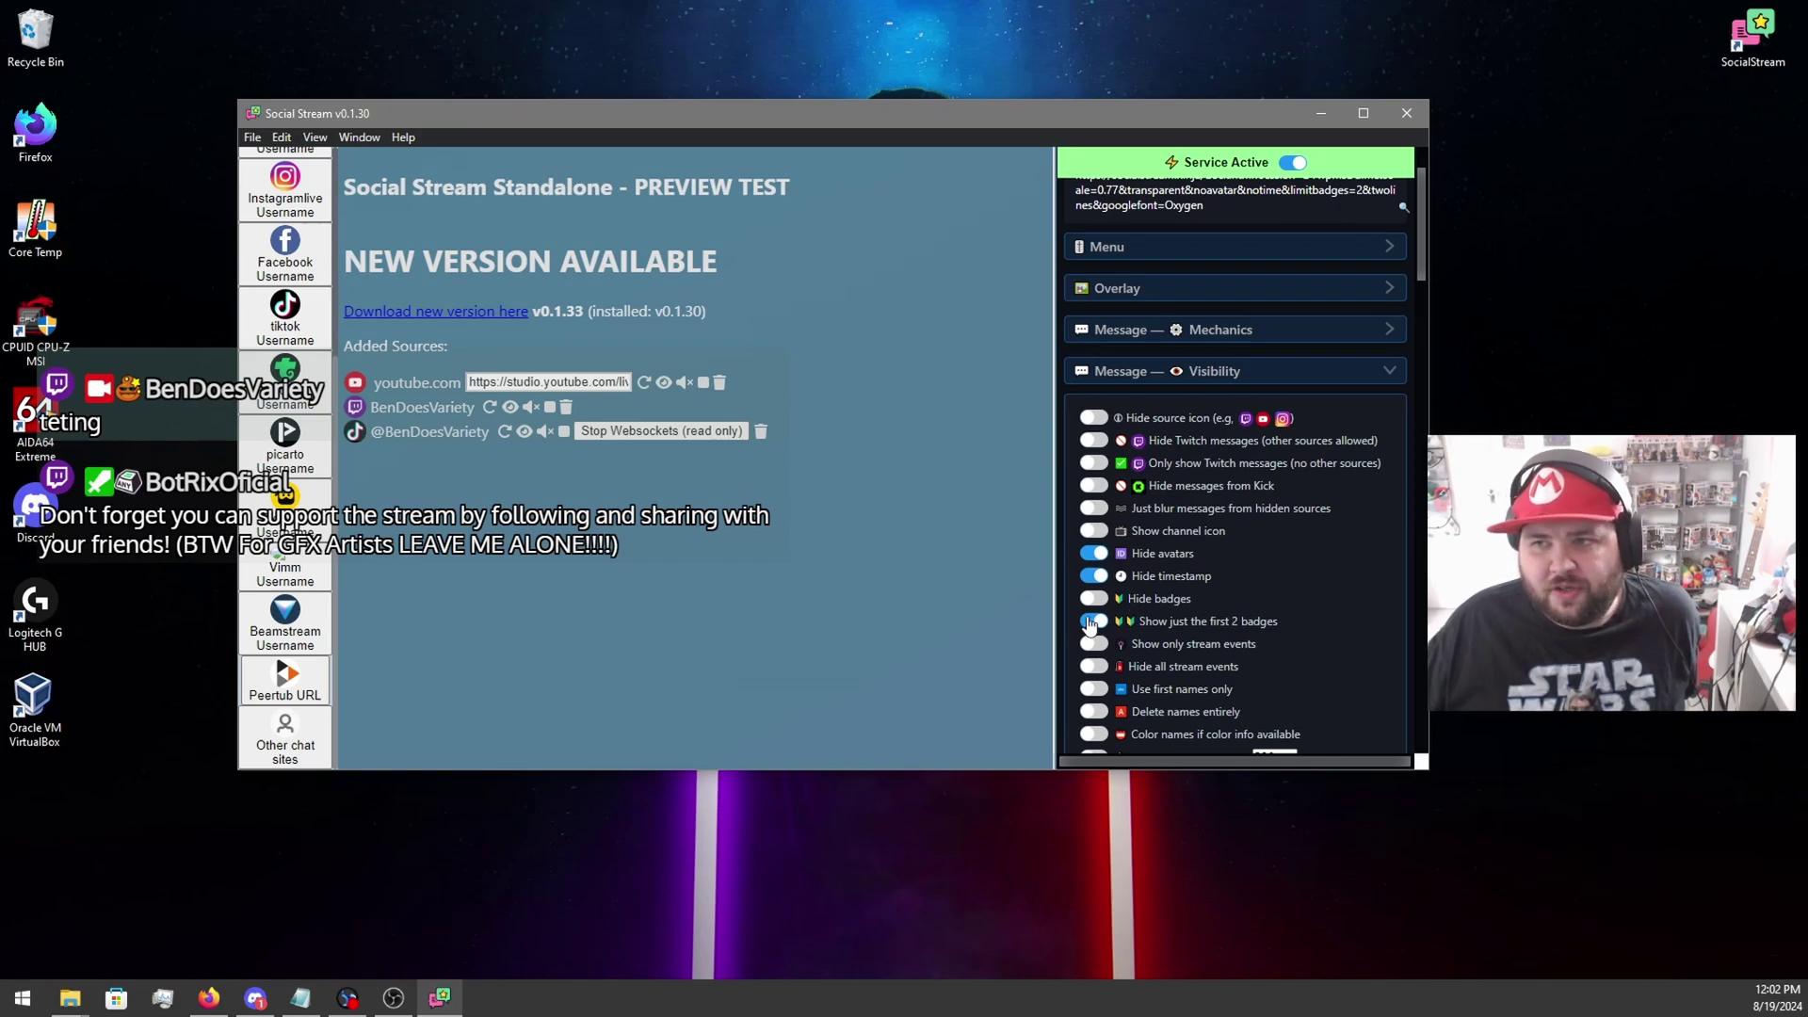
pyautogui.scroll(-4, 1092, 623)
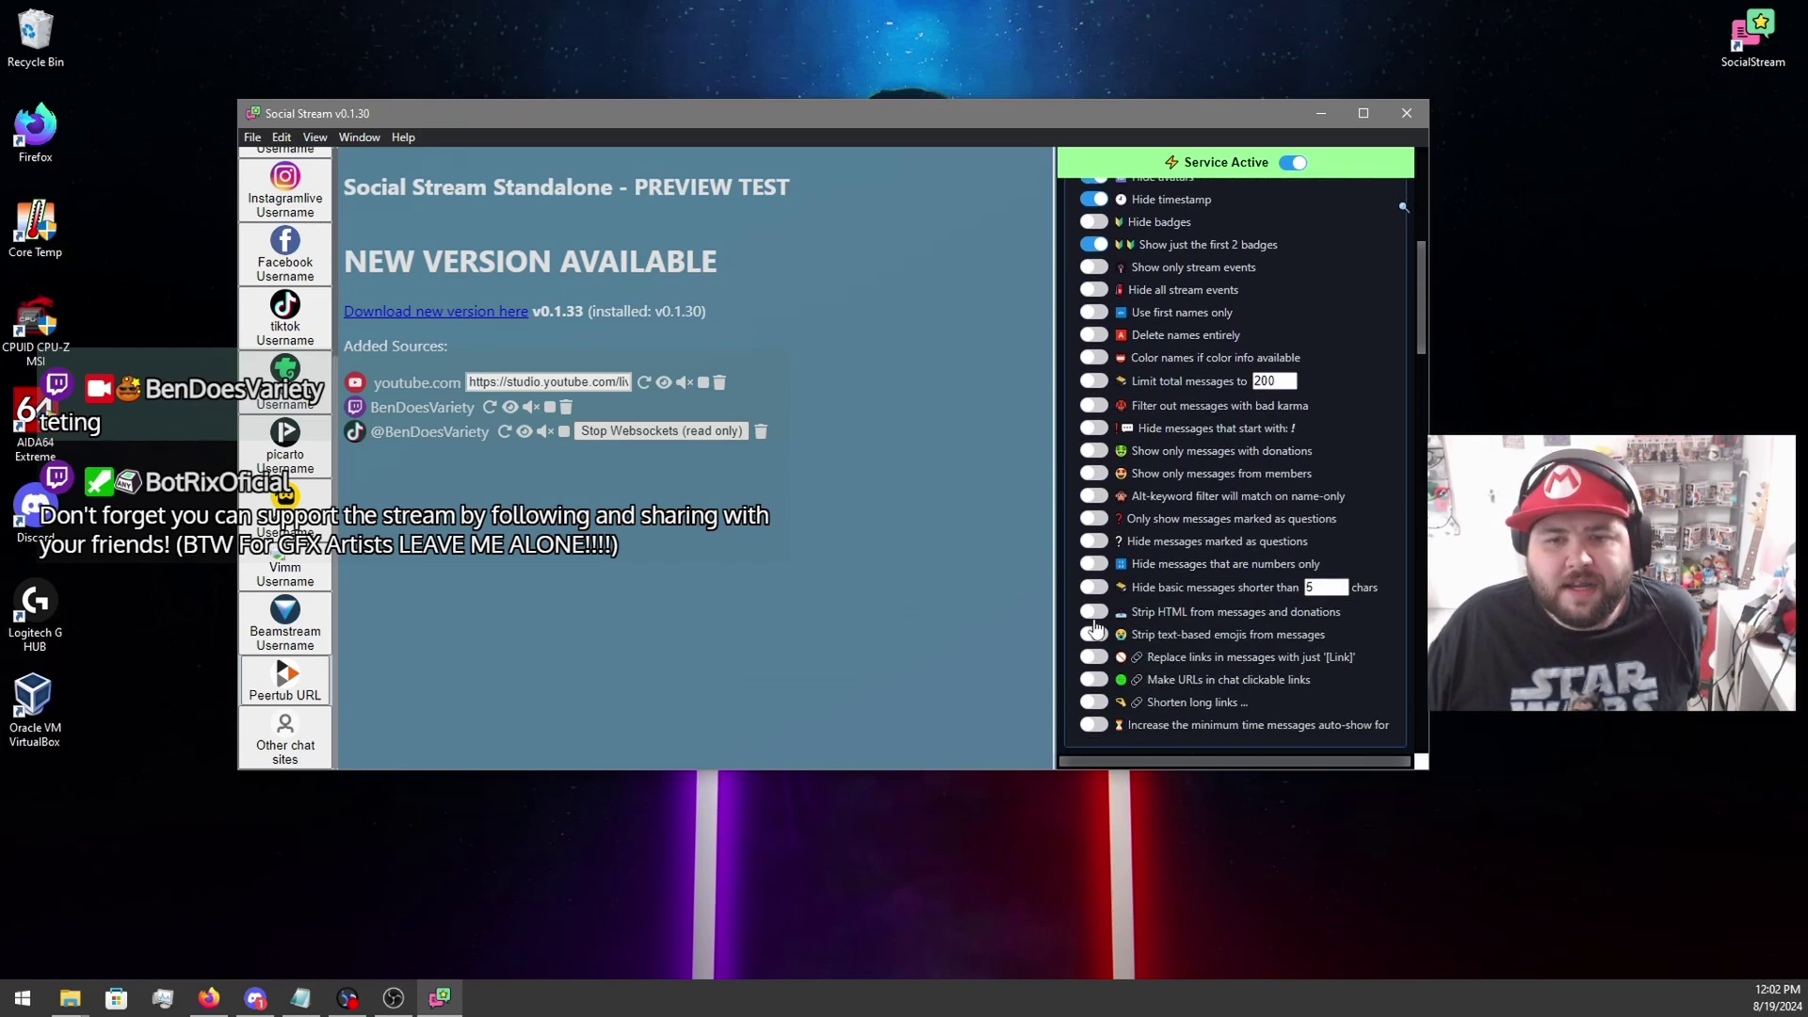
pyautogui.scroll(3, 1095, 624)
pyautogui.click(1198, 281)
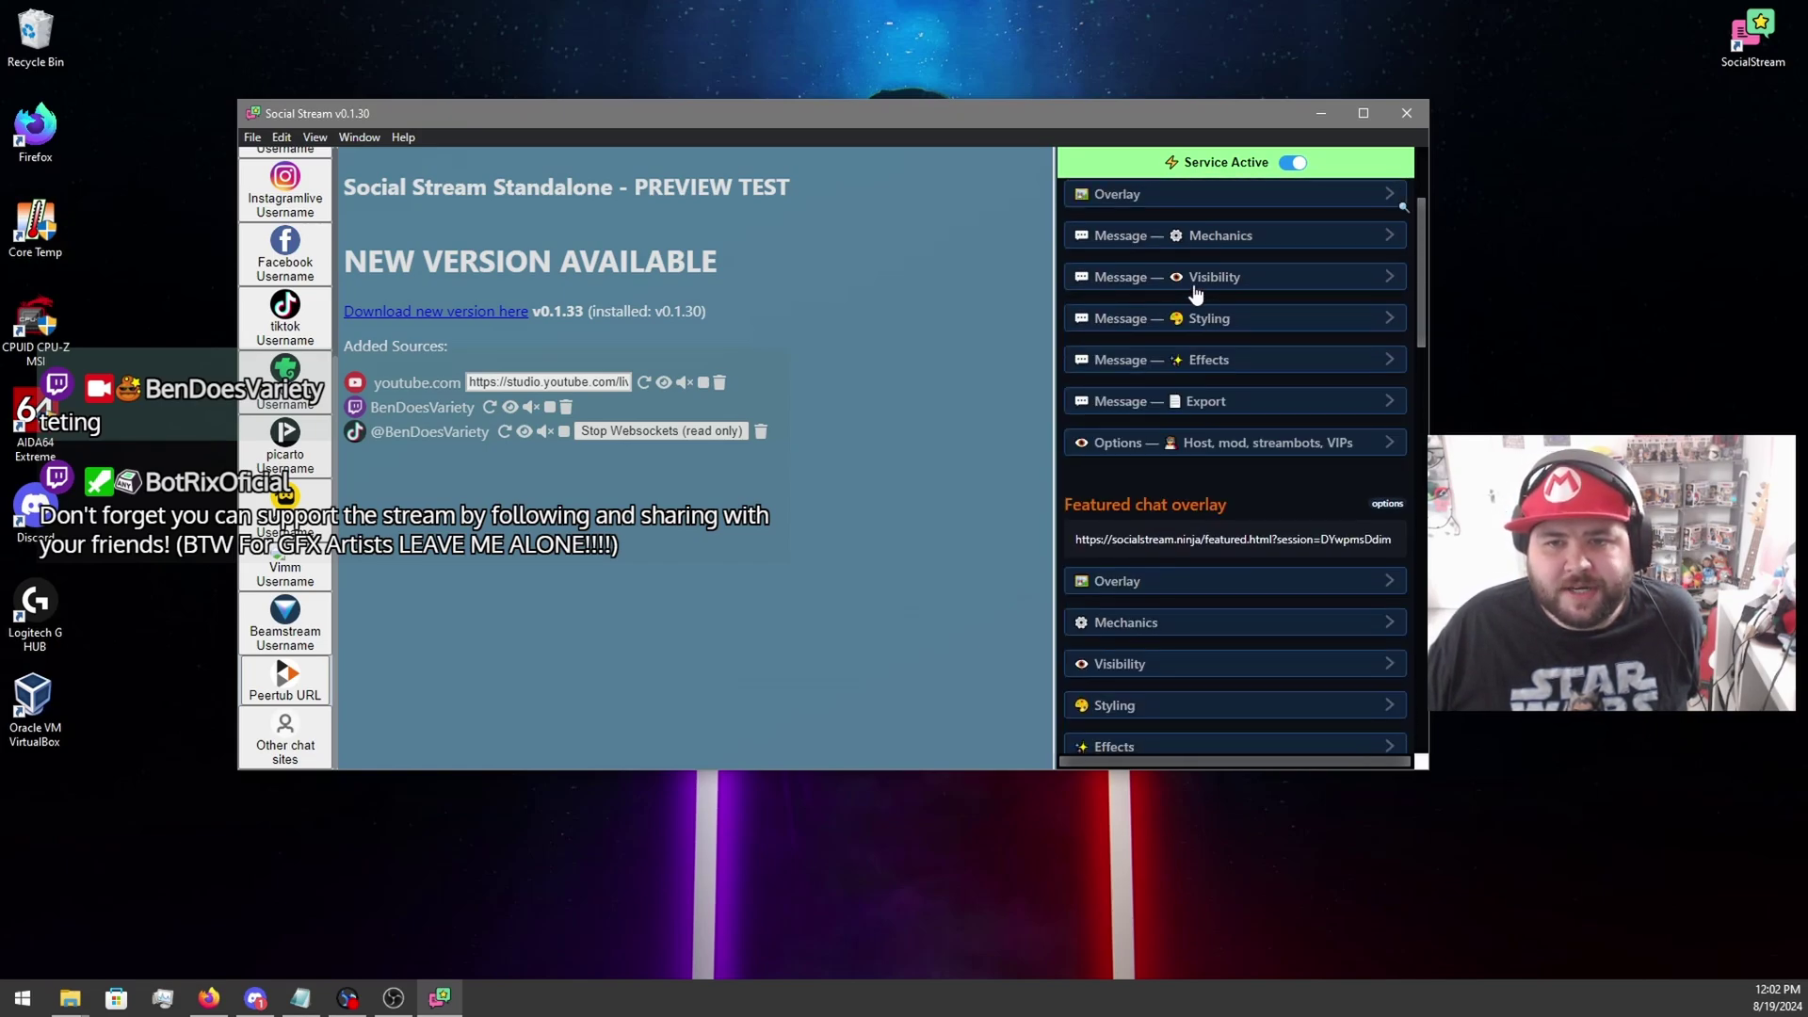
pyautogui.click(1194, 325)
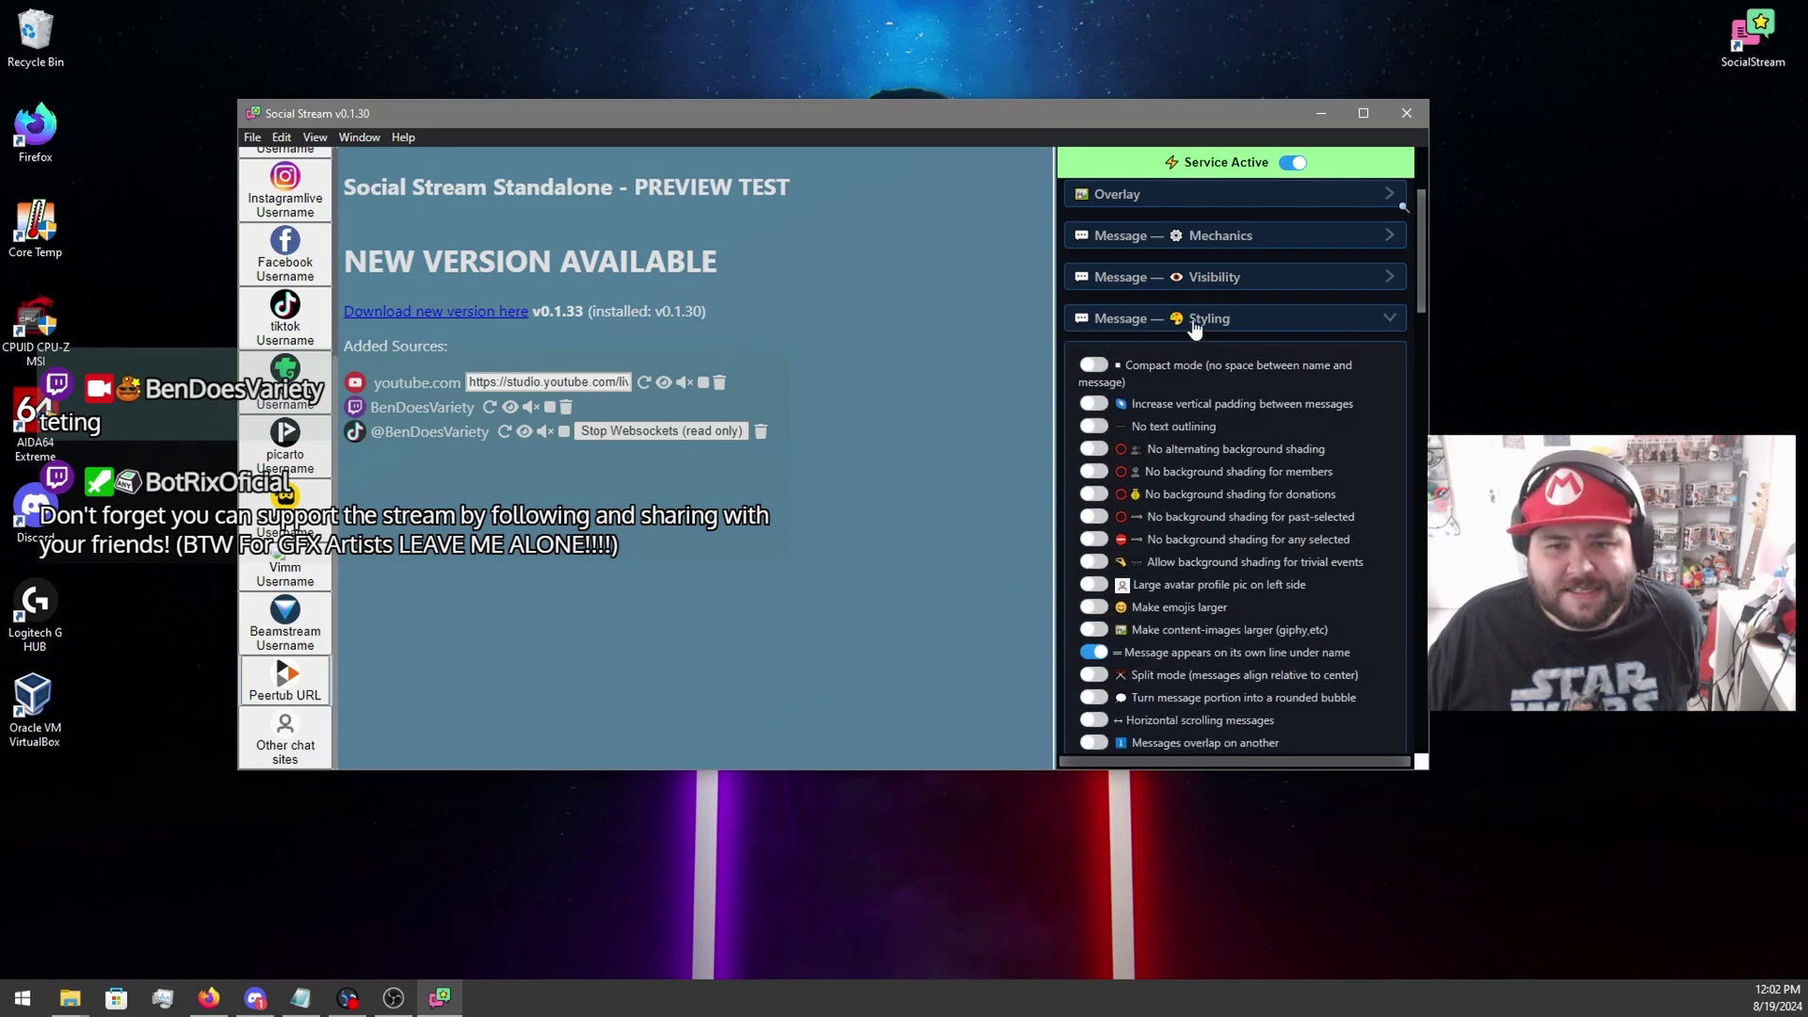